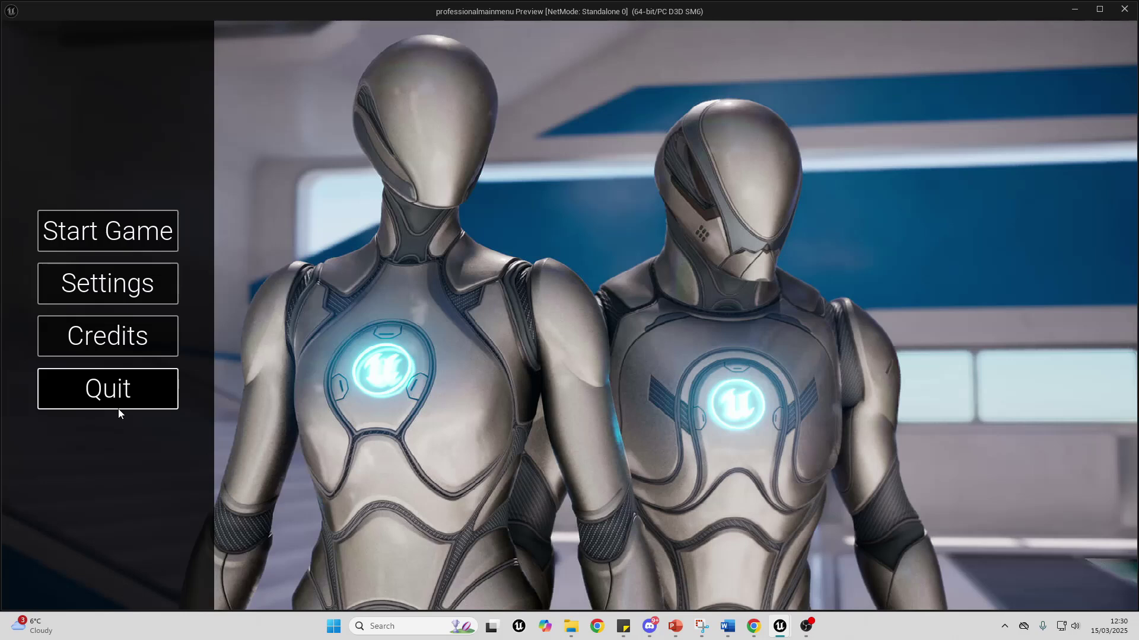
Give CommonButton_BP's Normal Base a green tint
left_click(1124, 9)
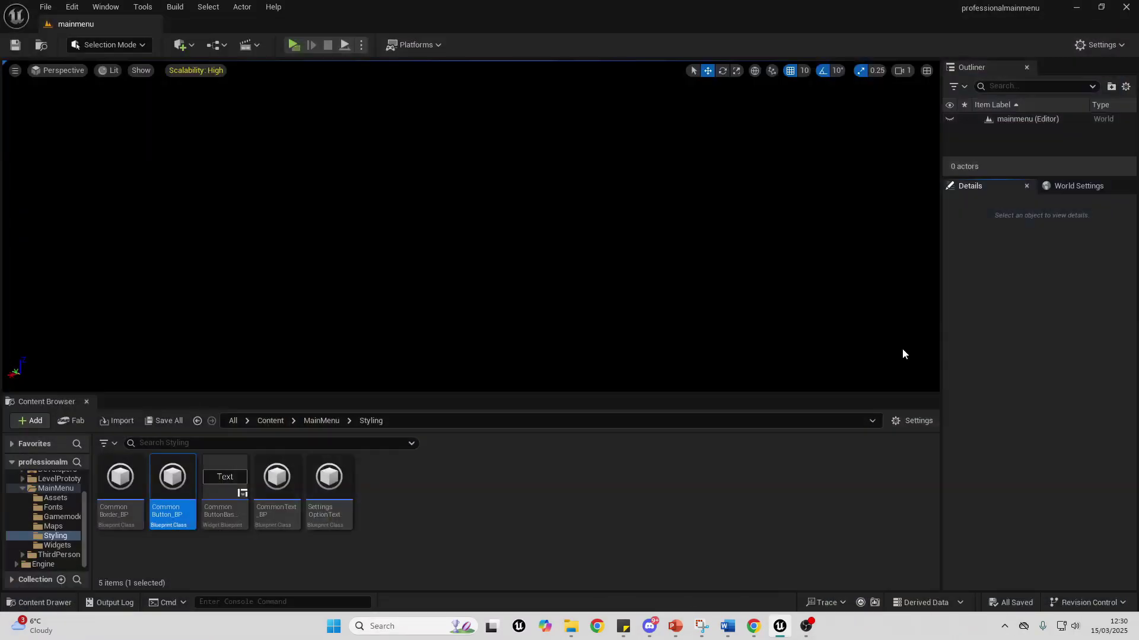
double_click(183, 485)
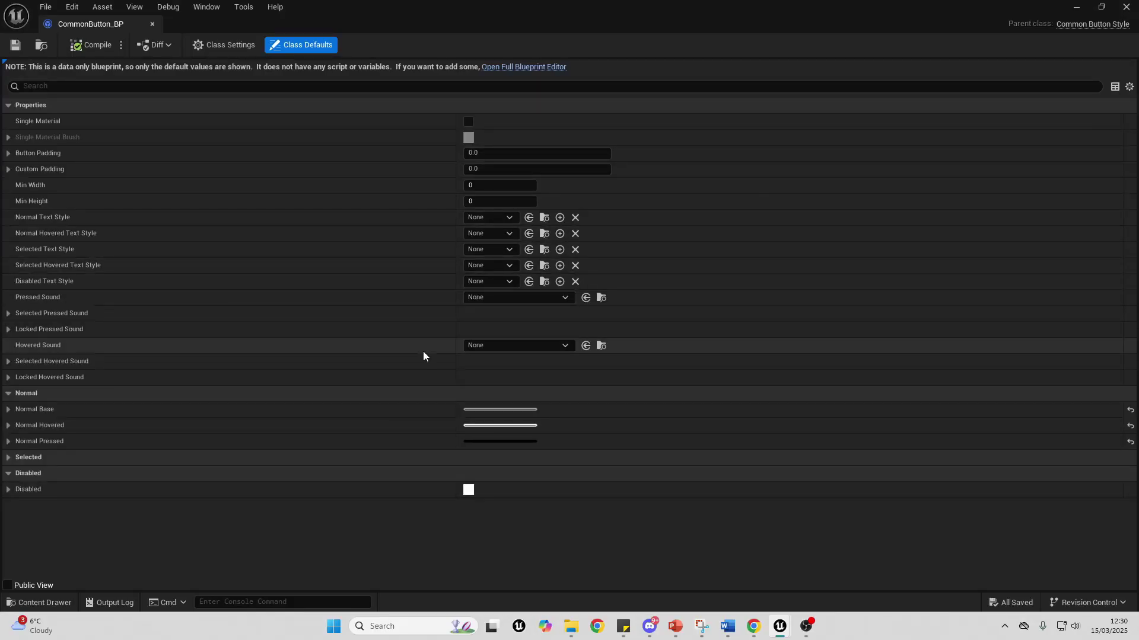
left_click(8, 409)
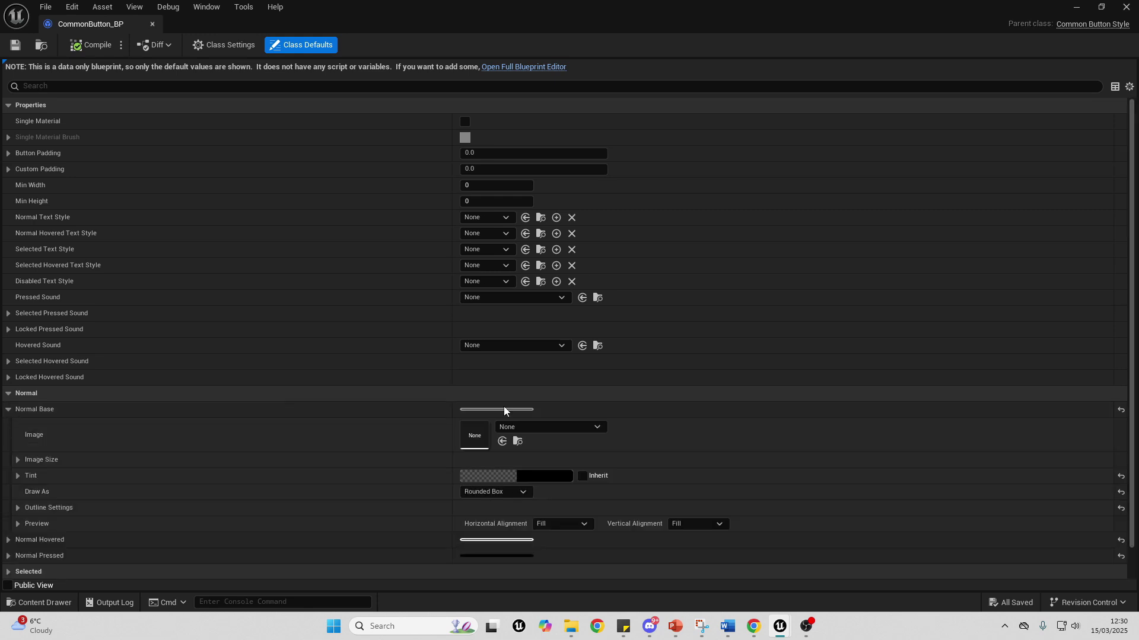
left_click(544, 478)
left_click_drag(591, 447, 555, 458)
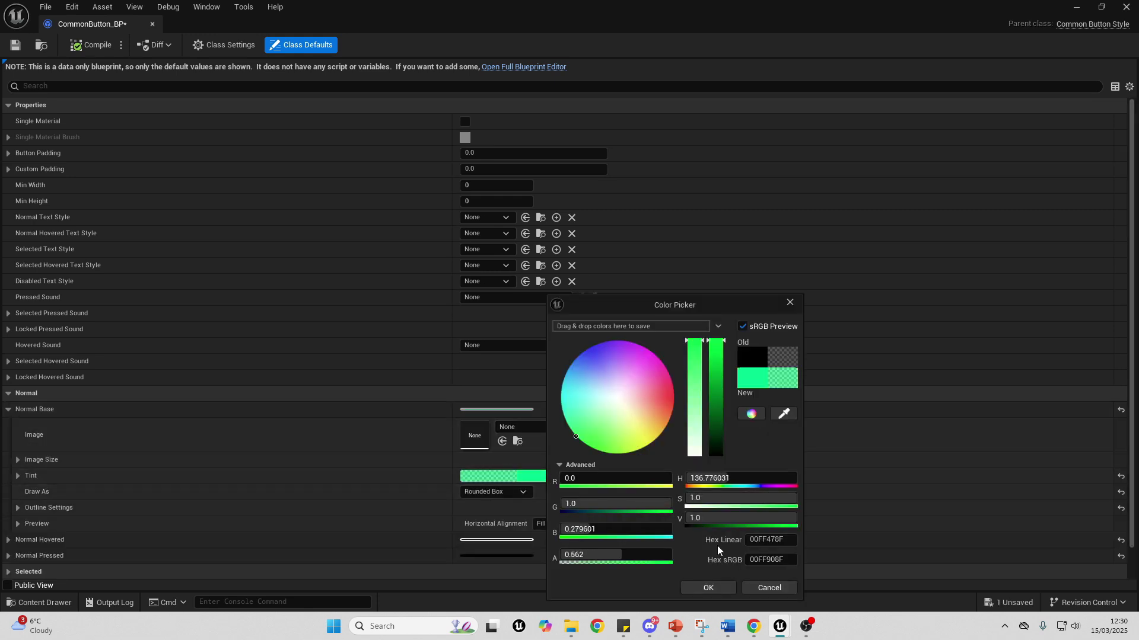
left_click(700, 587)
Set the Normal Hovered tint to orange, then compile, save and close the style
left_click(9, 540)
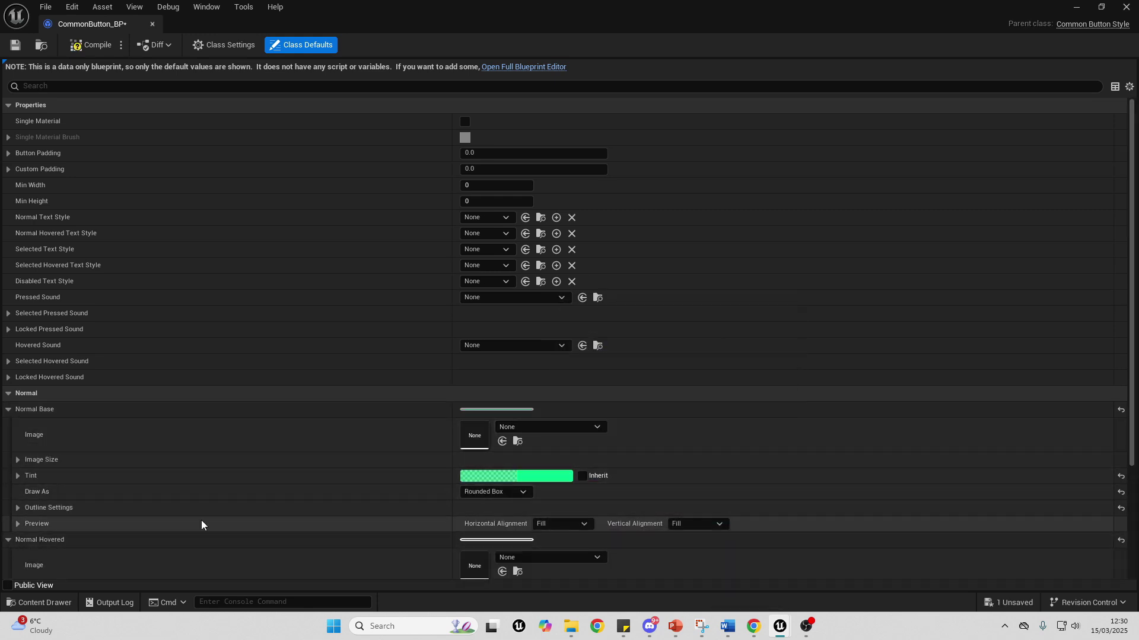
scroll(201, 524, "down", 2)
left_click(510, 550)
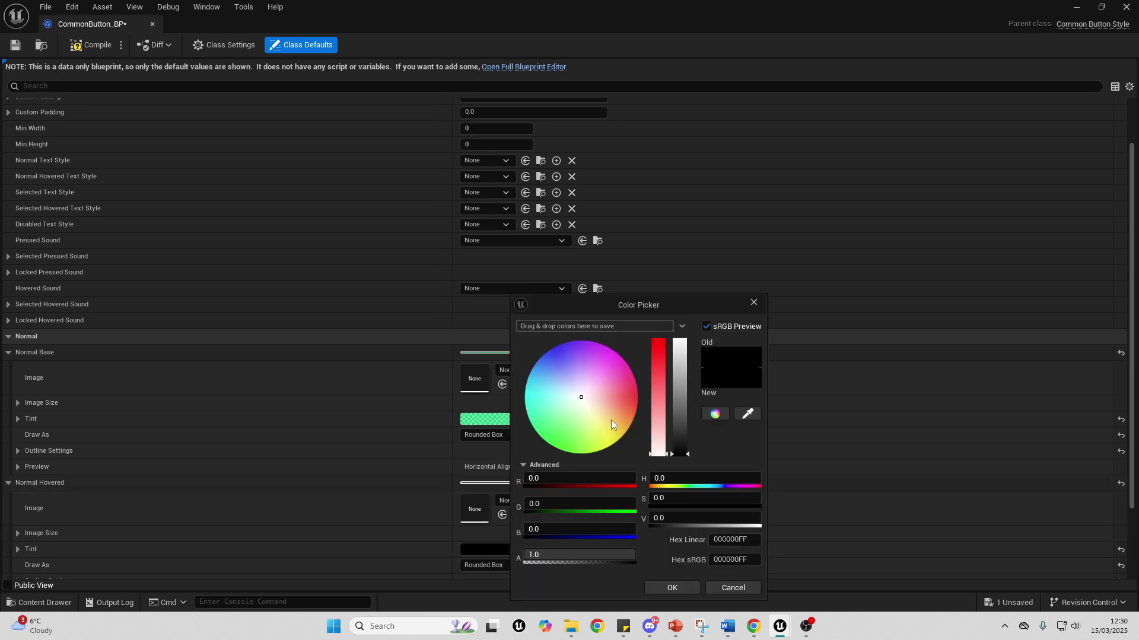
left_click_drag(611, 420, 635, 412)
left_click(672, 587)
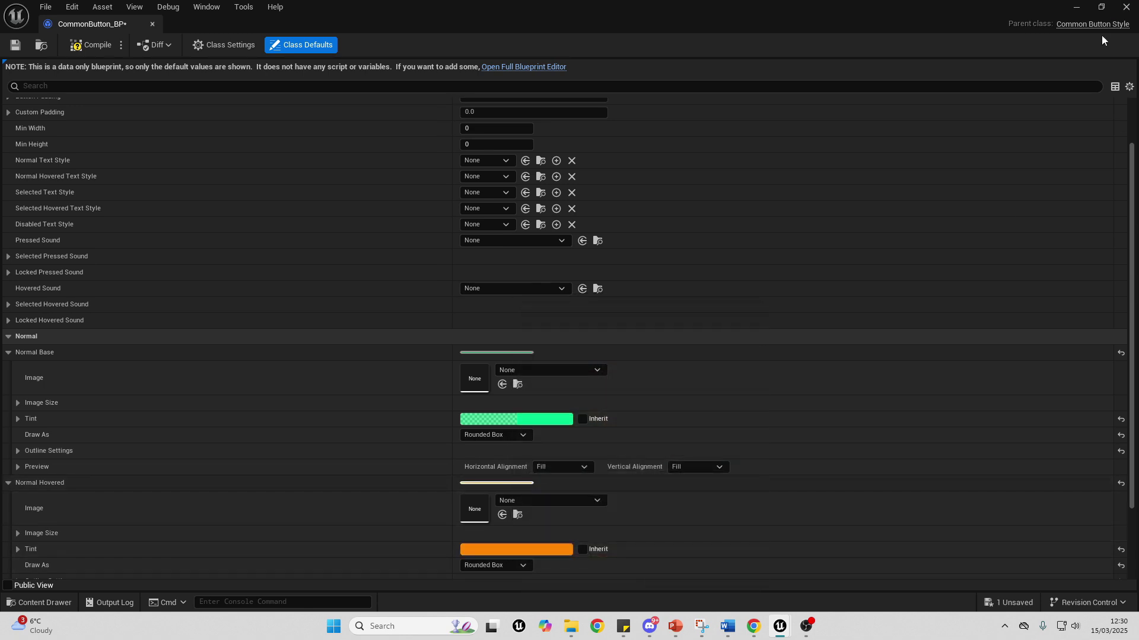
left_click(92, 45)
left_click(15, 45)
left_click(1126, 6)
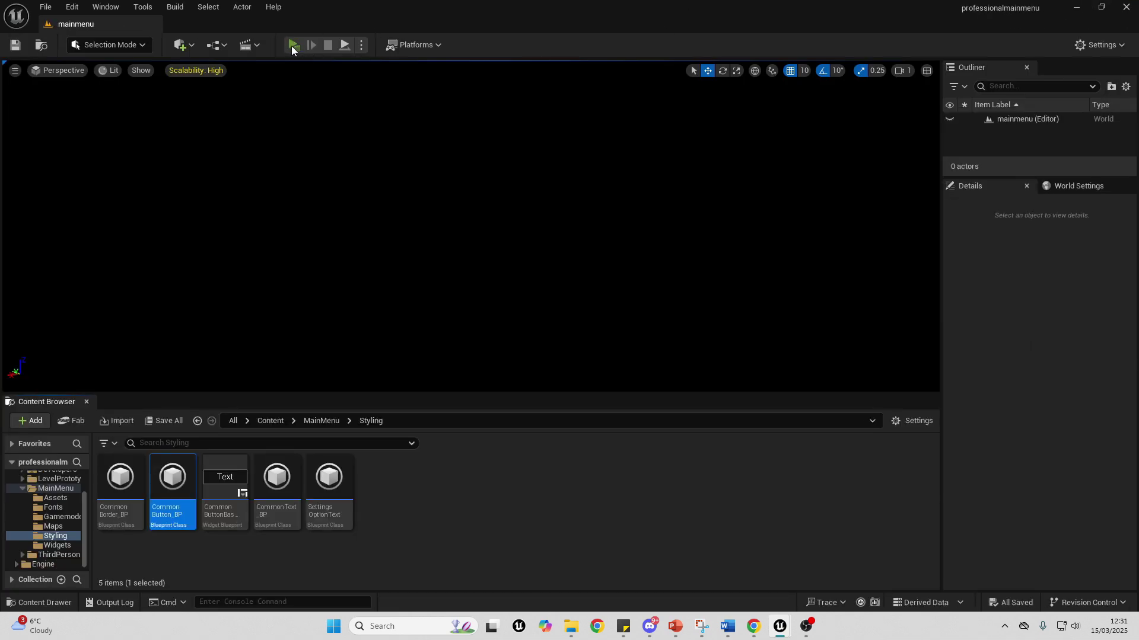
left_click(291, 45)
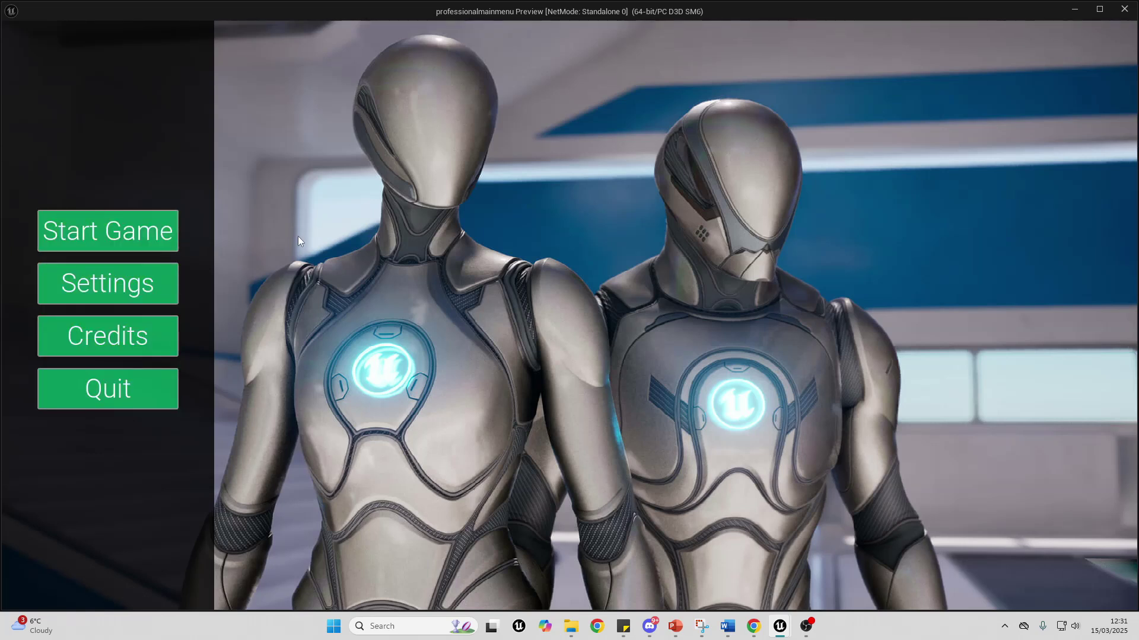
Set CommonText_BP's font family to Metropolis-Regular_Font and test it in a Play preview
left_click(1124, 8)
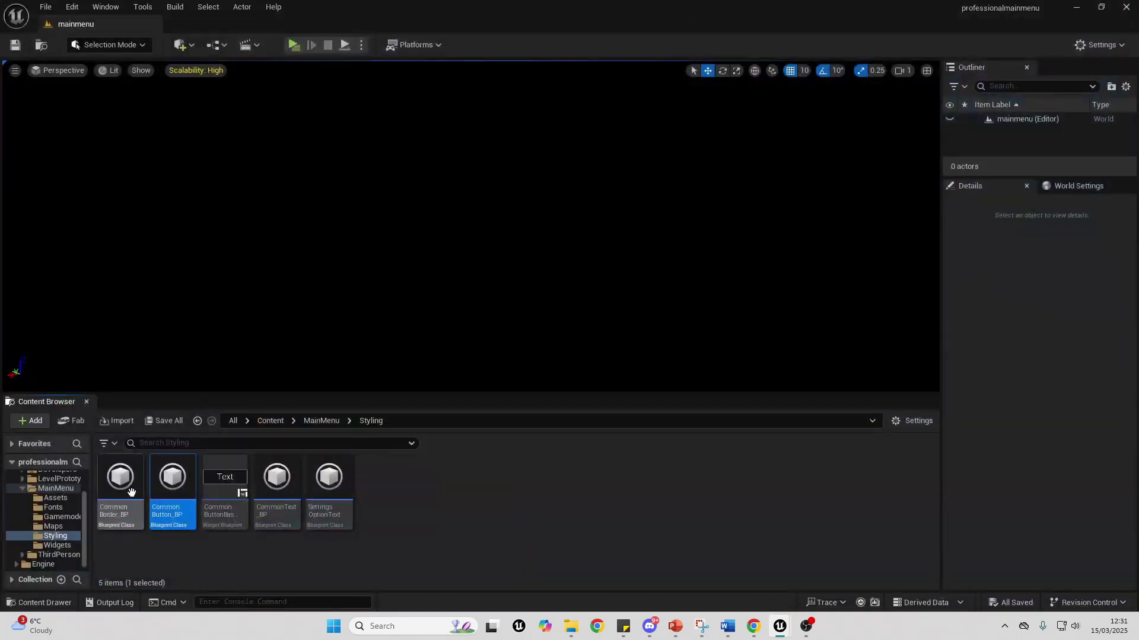
double_click(282, 483)
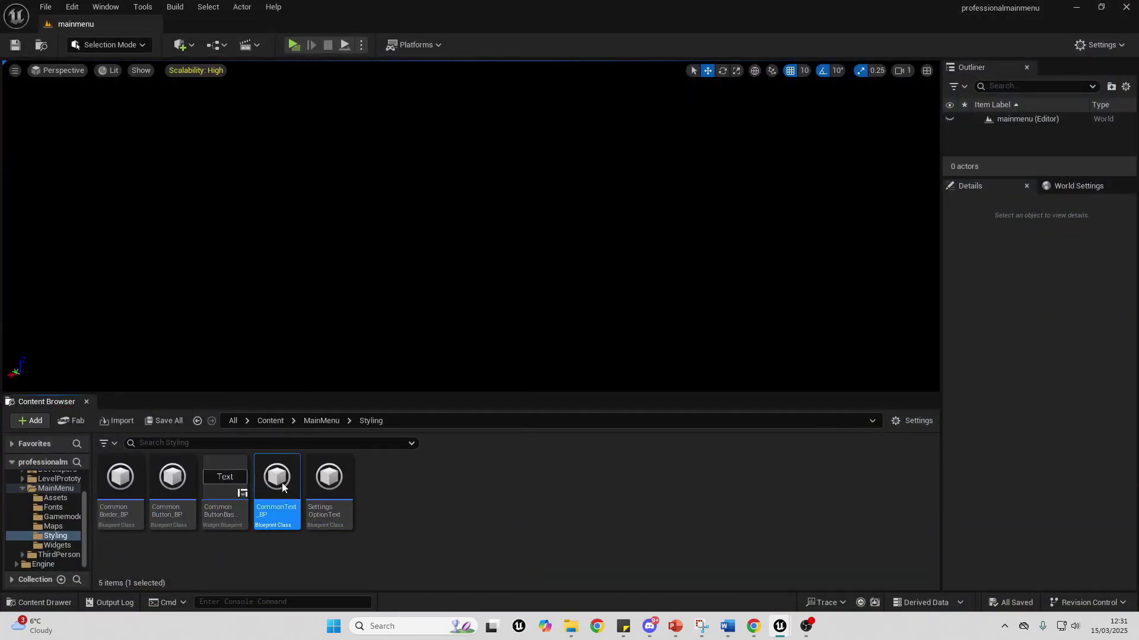
left_click(522, 136)
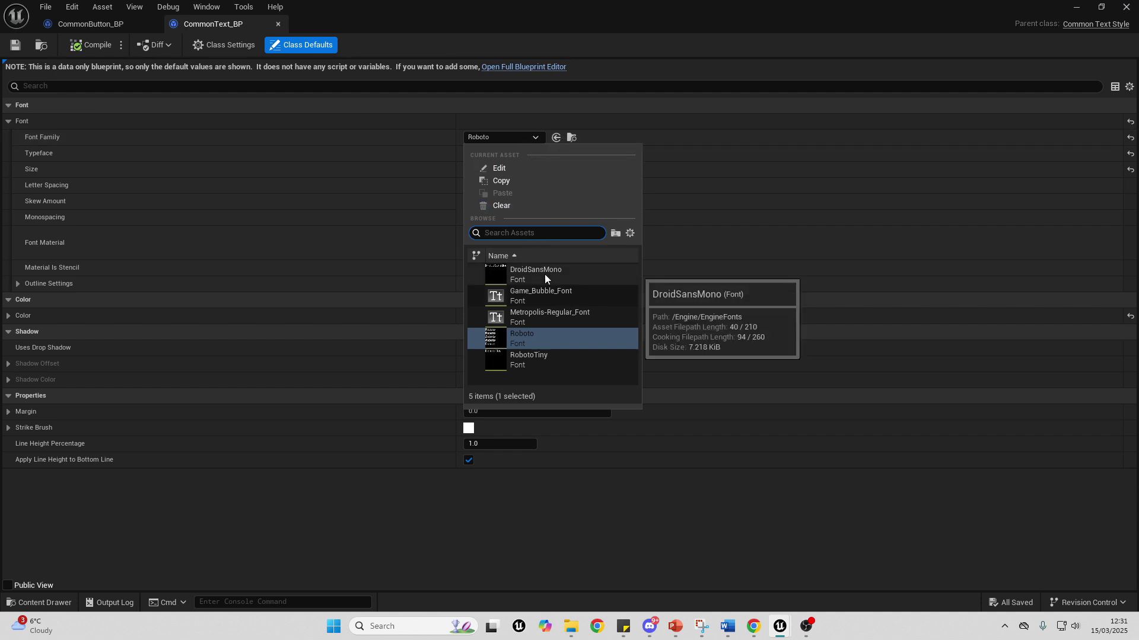
left_click(546, 318)
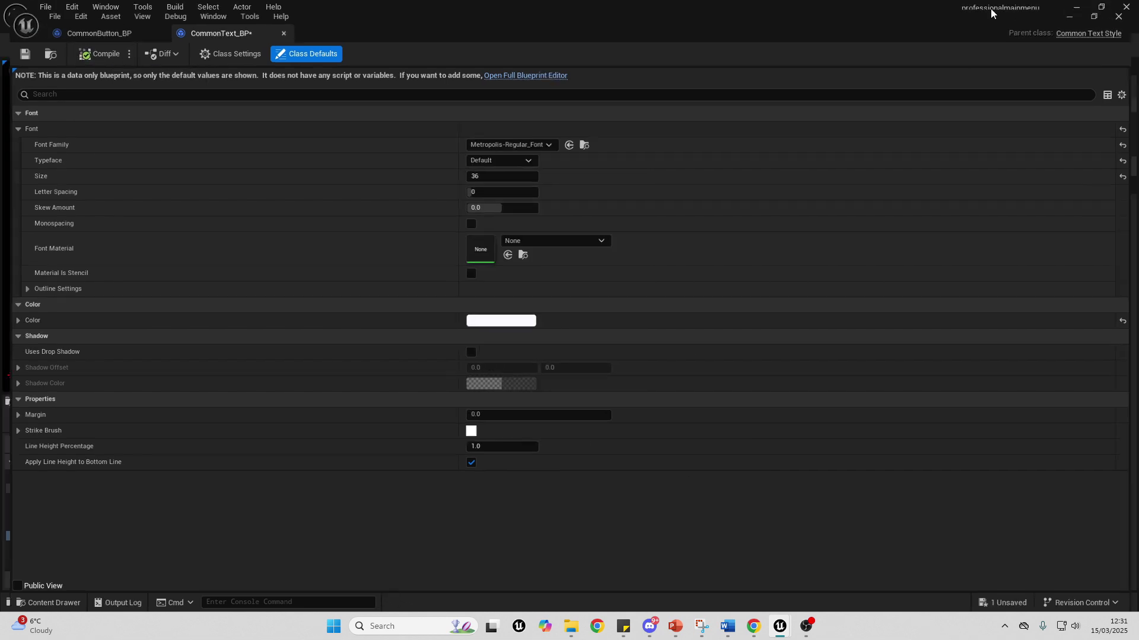
left_click(1076, 6)
left_click(294, 45)
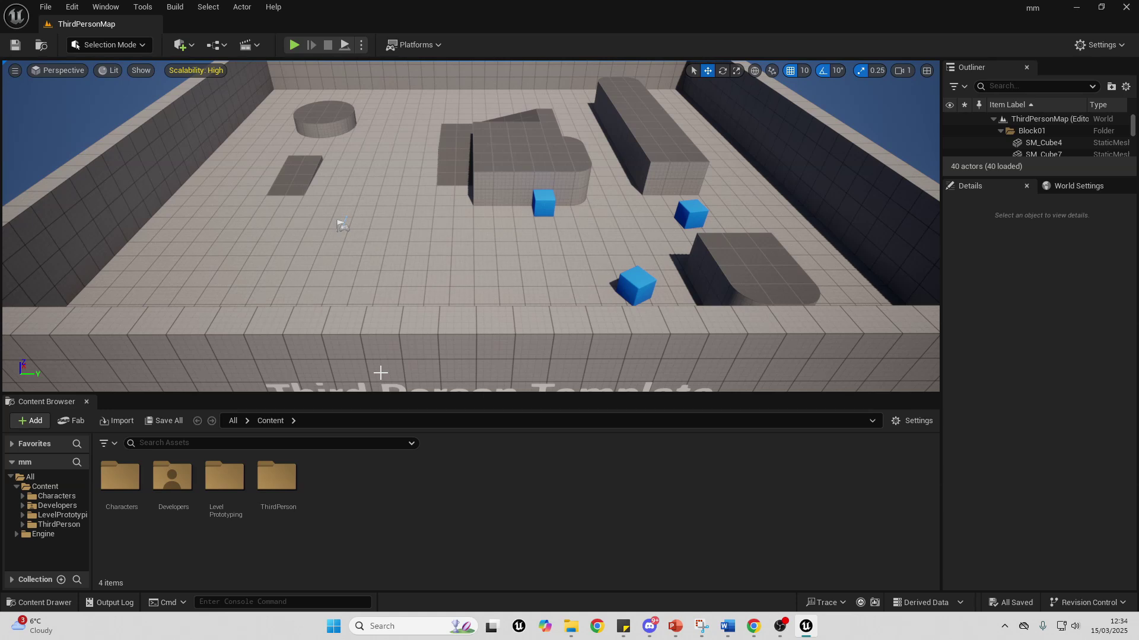
Enable the Common UI Plugin under 'common ui', accept the beta warning, and restart the editor
left_click(70, 7)
left_click(138, 205)
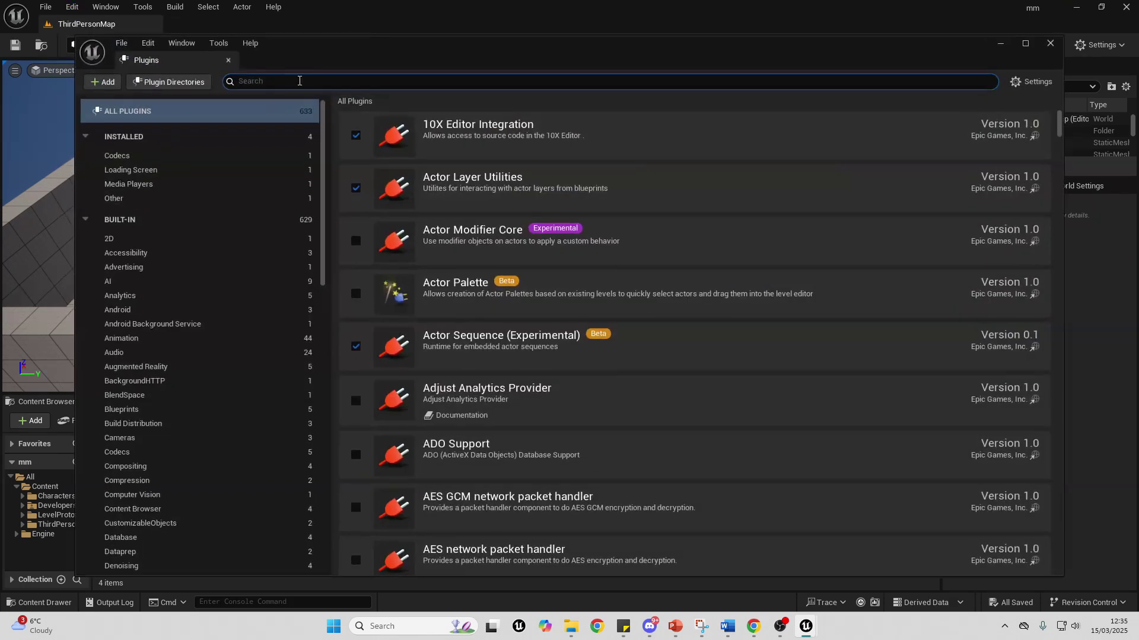
type("common ui")
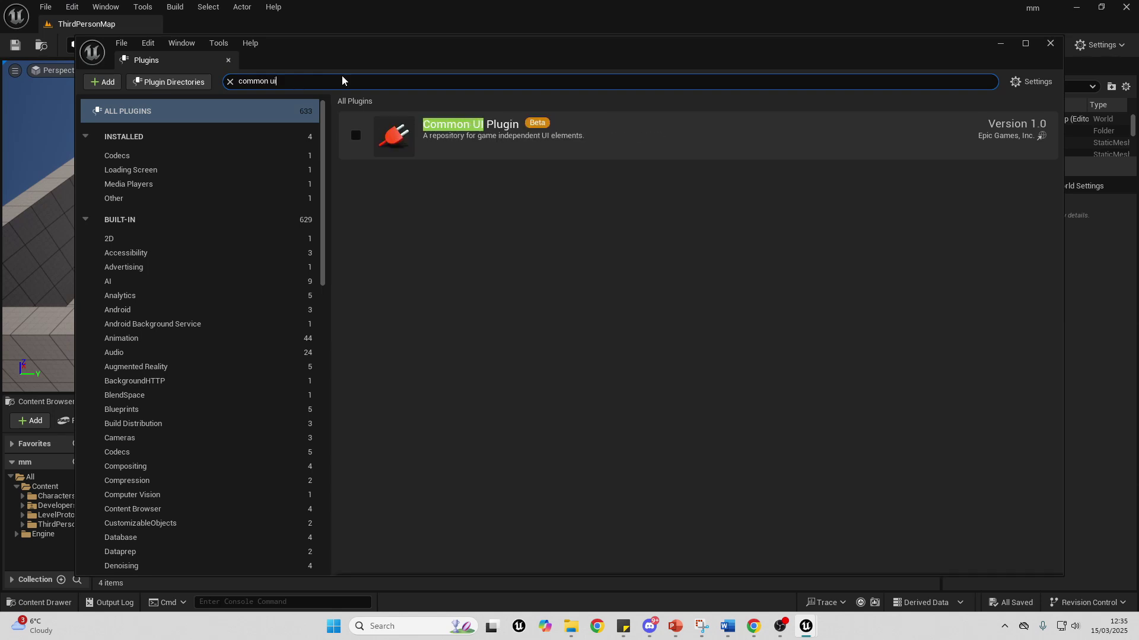
left_click(355, 136)
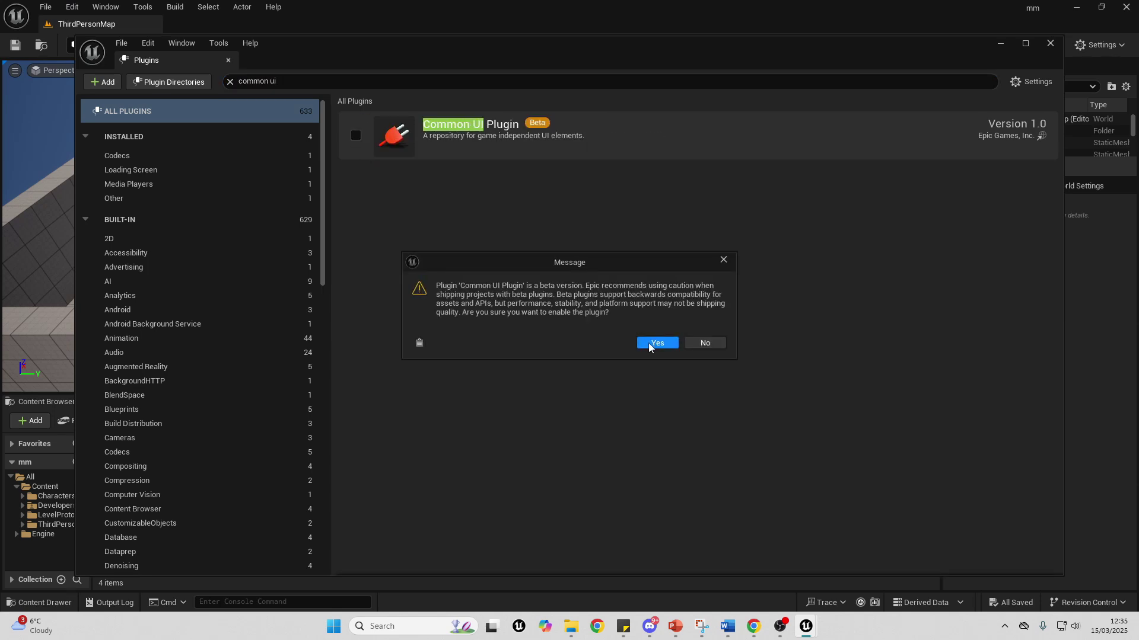
left_click(648, 344)
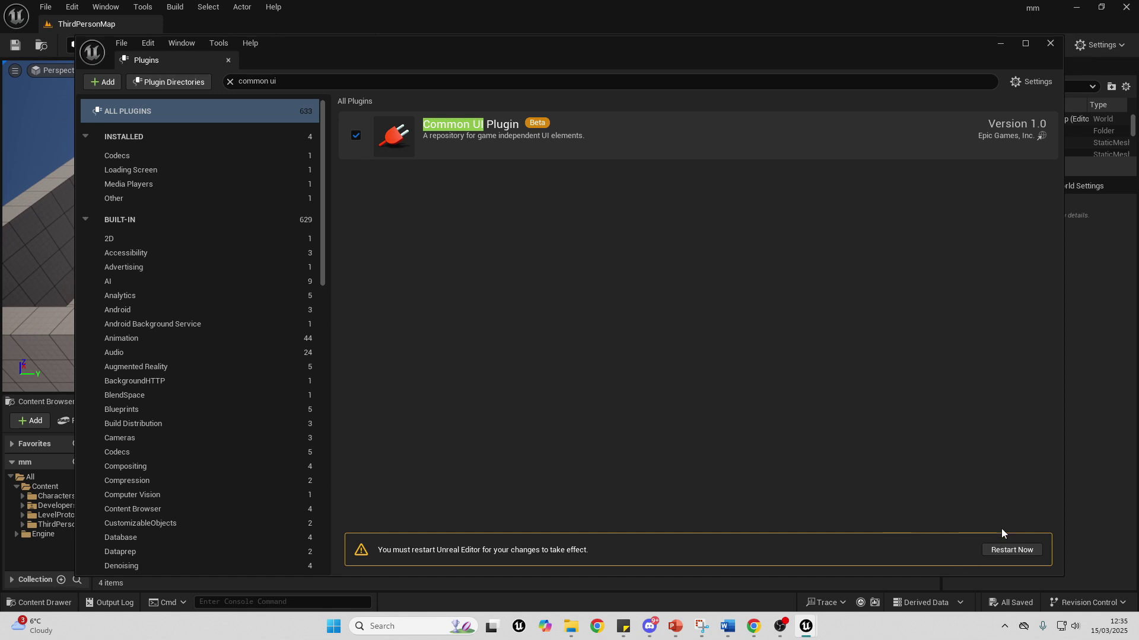
left_click(1011, 550)
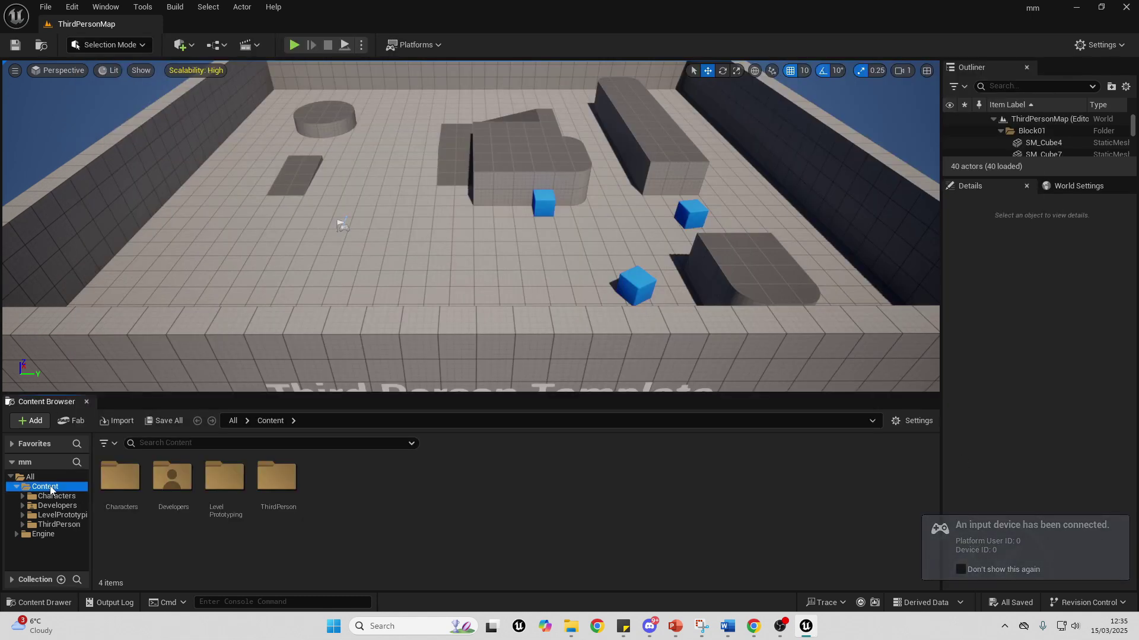
Create a folder named Widget under Content and open it
right_click(382, 493)
left_click(431, 106)
type("W")
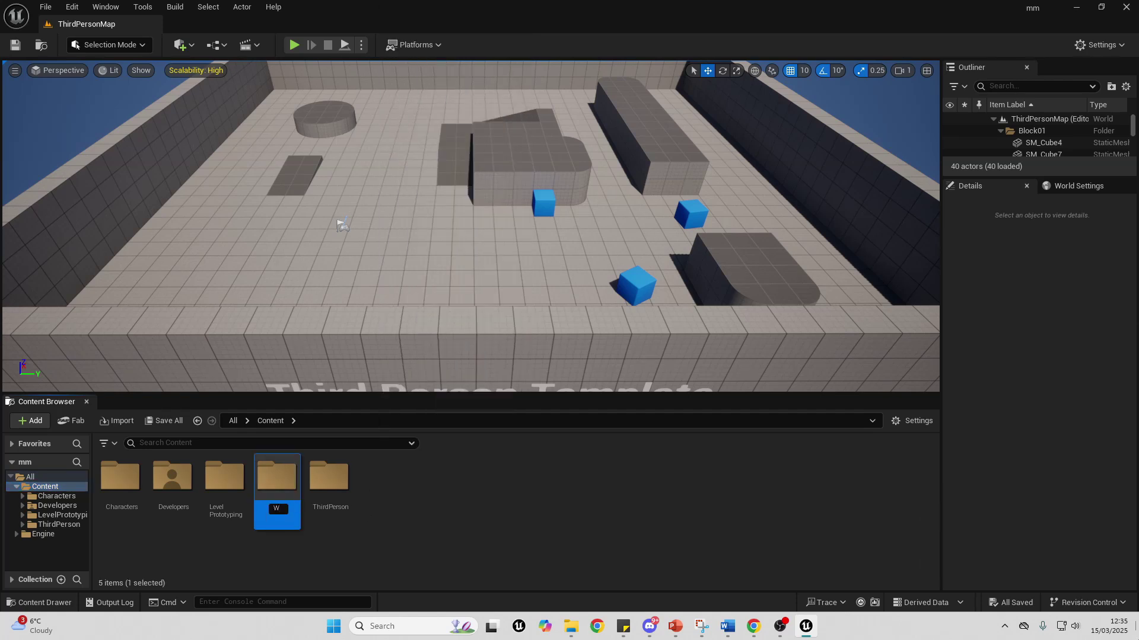
type("idget")
key("Return")
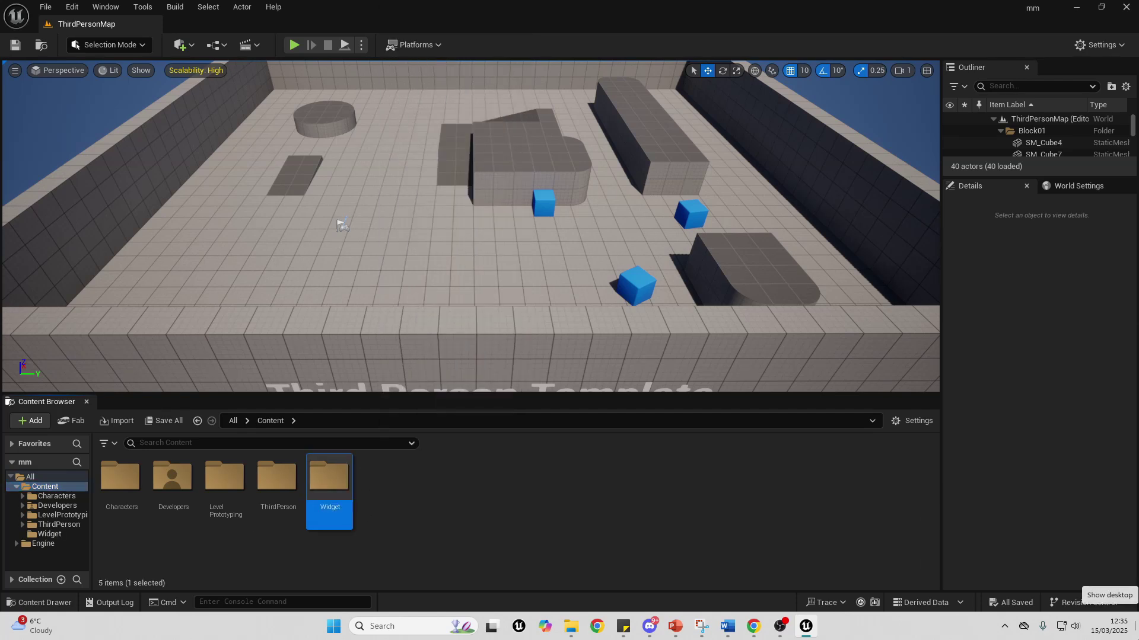
double_click(330, 492)
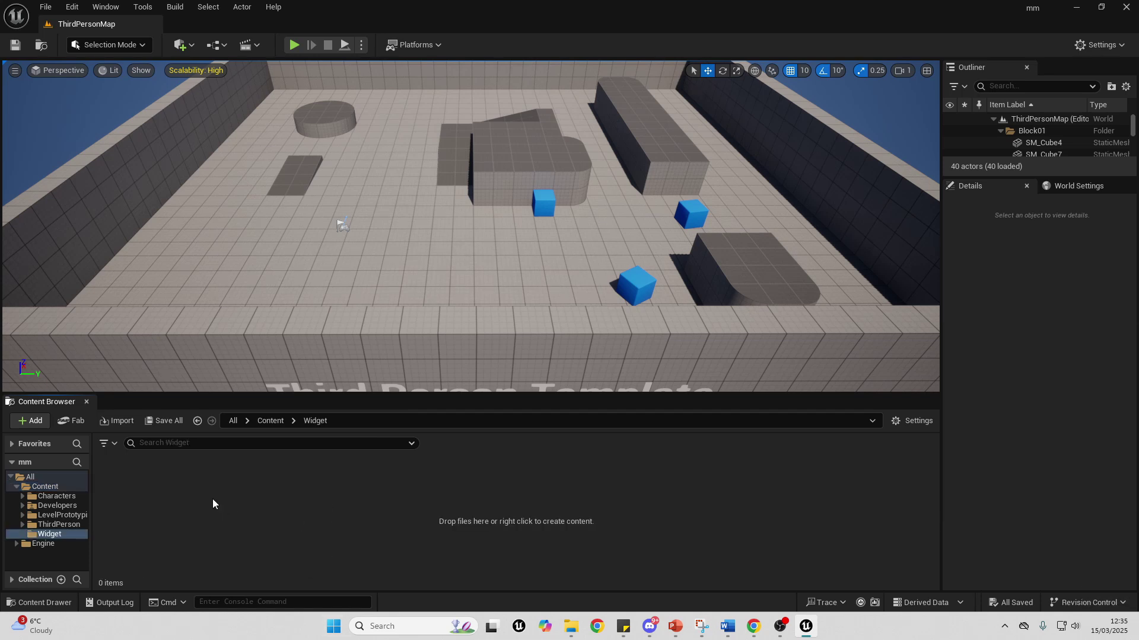
Create a User Widget blueprint named Example_WB in the Widget folder and open it
right_click(213, 500)
scroll(227, 468, "down", 1)
mouse_move(276, 473)
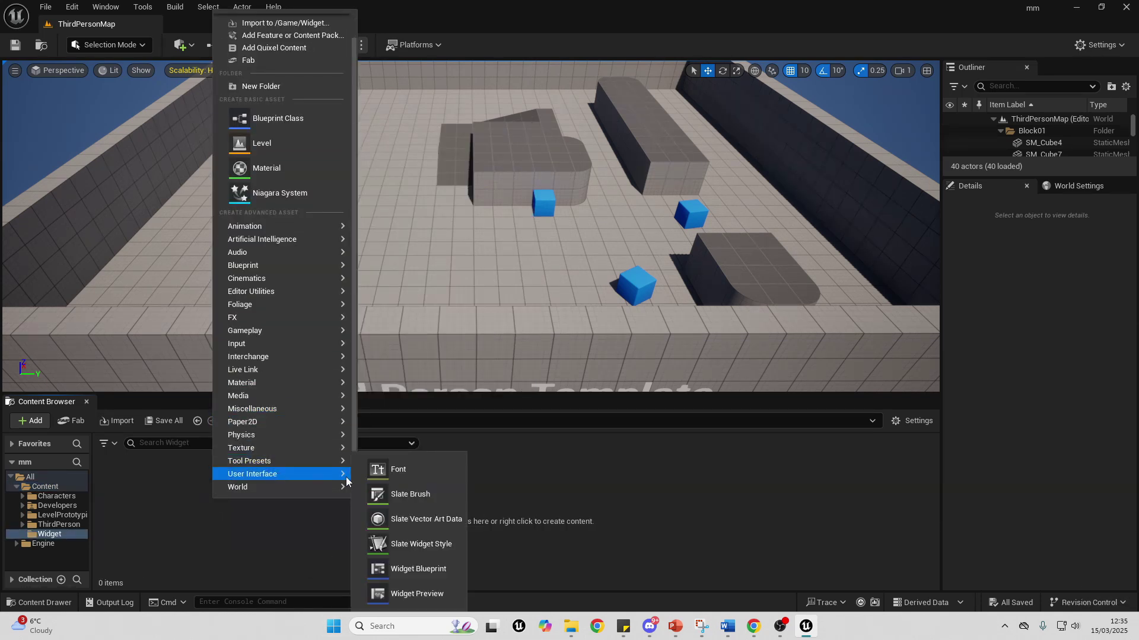
left_click(385, 571)
left_click(476, 233)
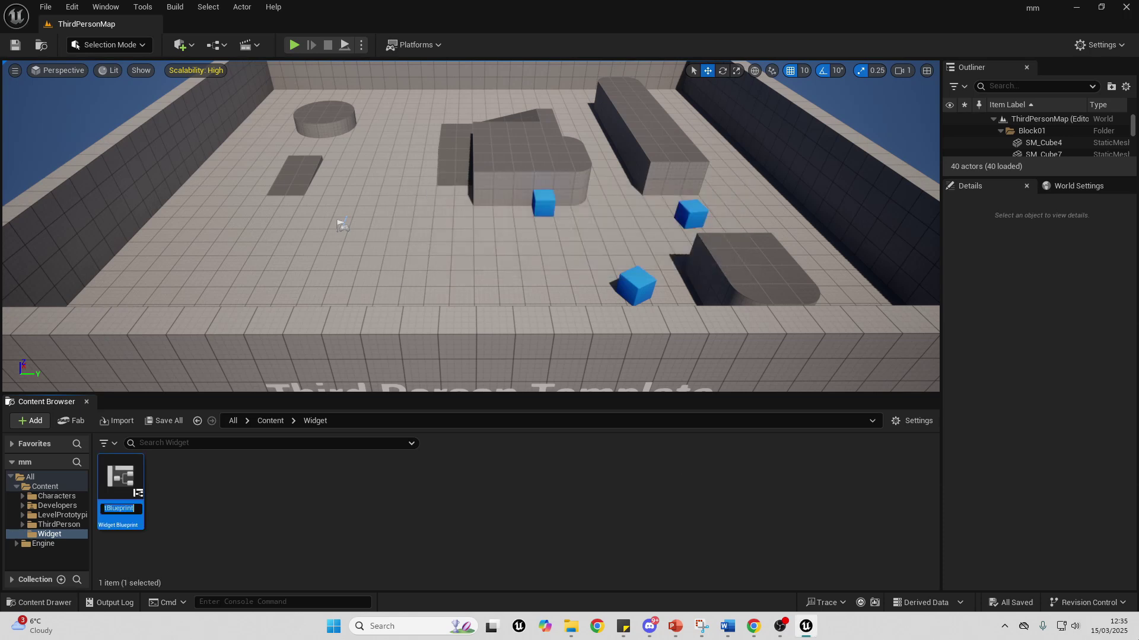
type("Example")
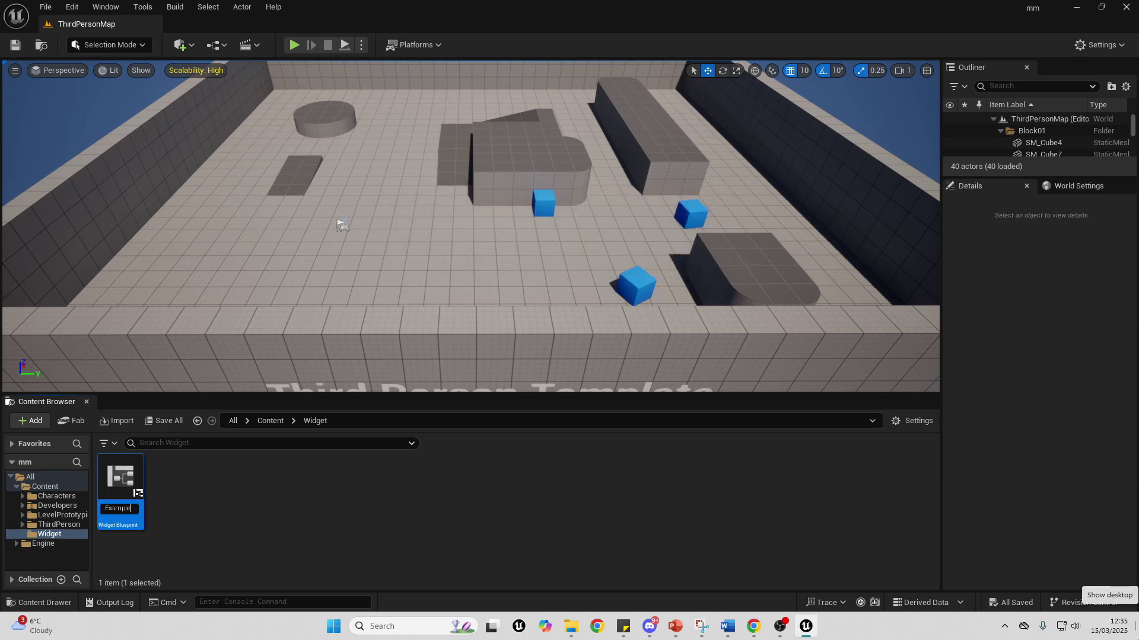
type("_WB")
key("Return")
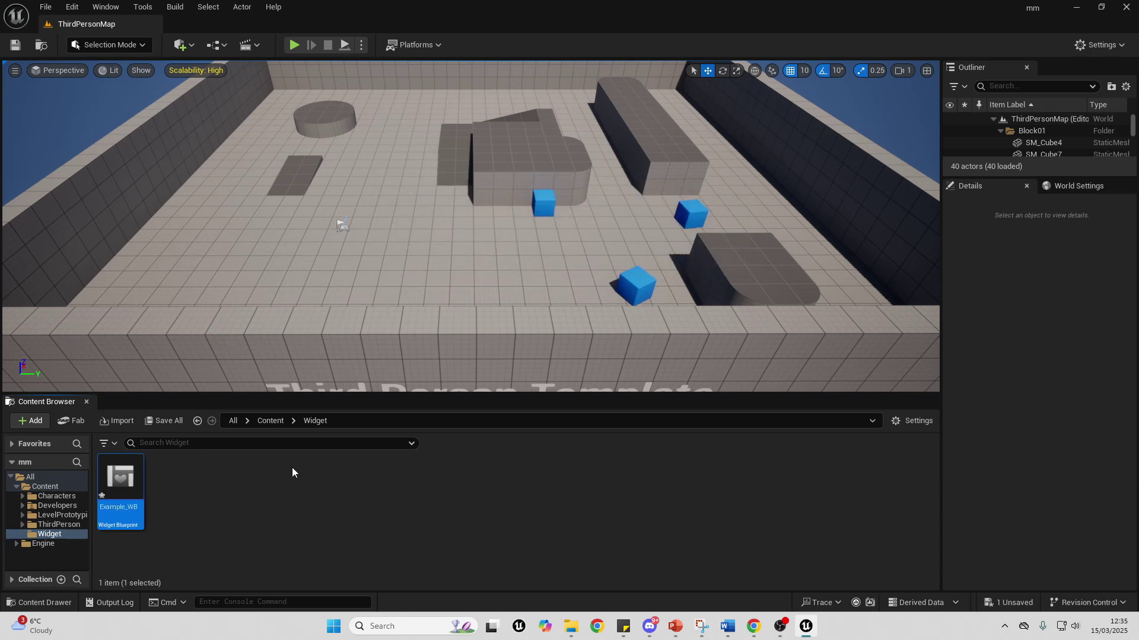
double_click(123, 501)
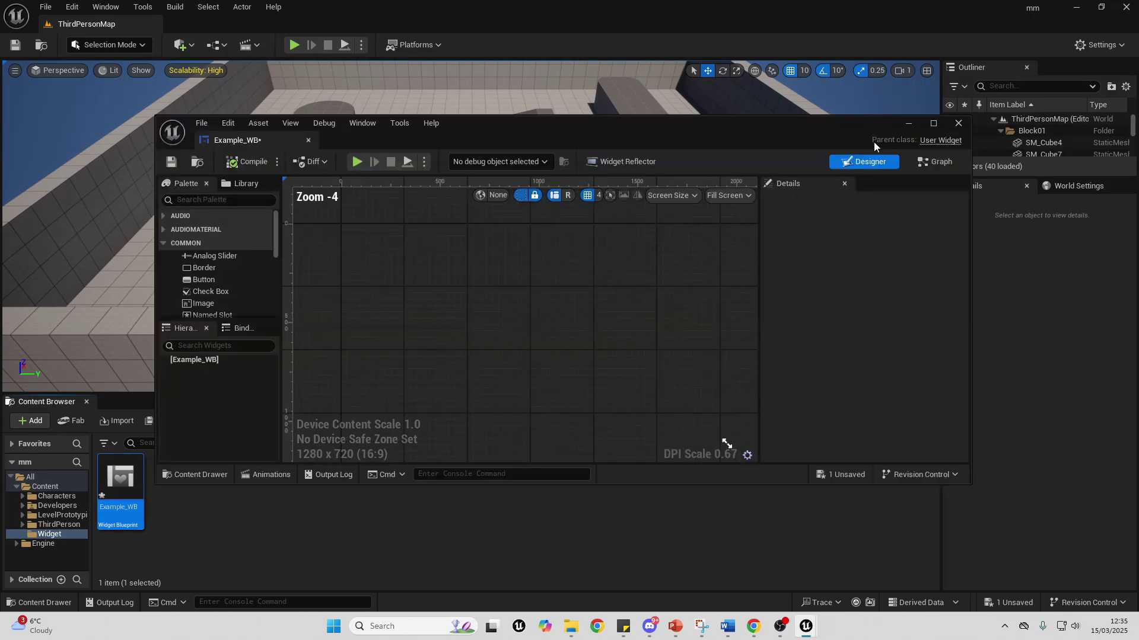
Maximize the widget editor and add a Canvas Panel as Example_WB's root
left_click(933, 123)
left_click(51, 86)
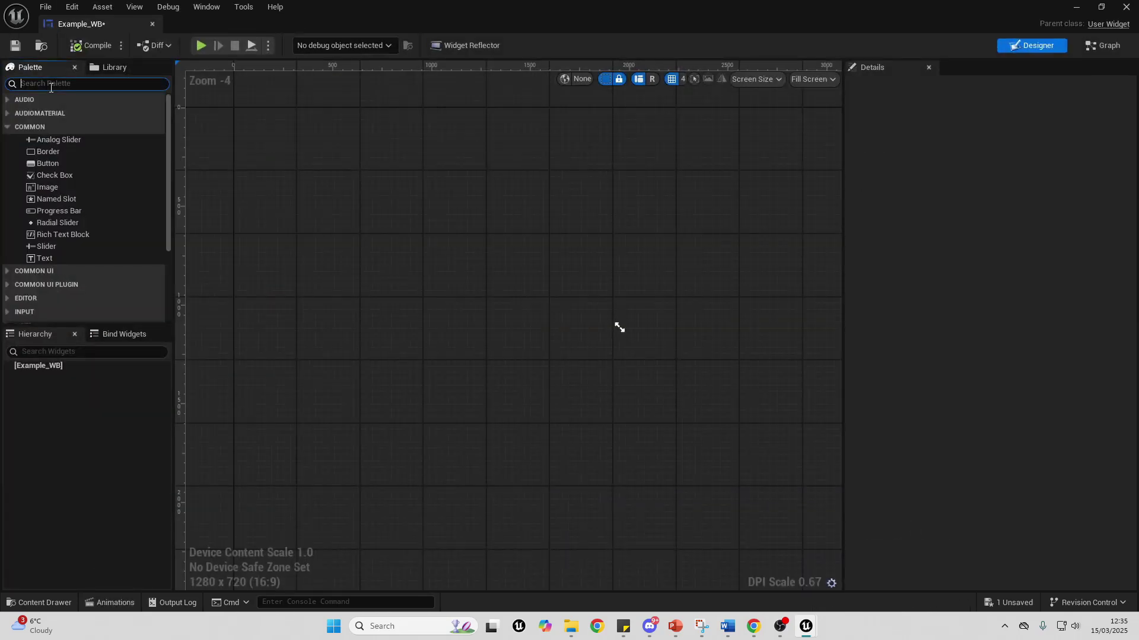
type("CAN")
left_click_drag(55, 111, 70, 367)
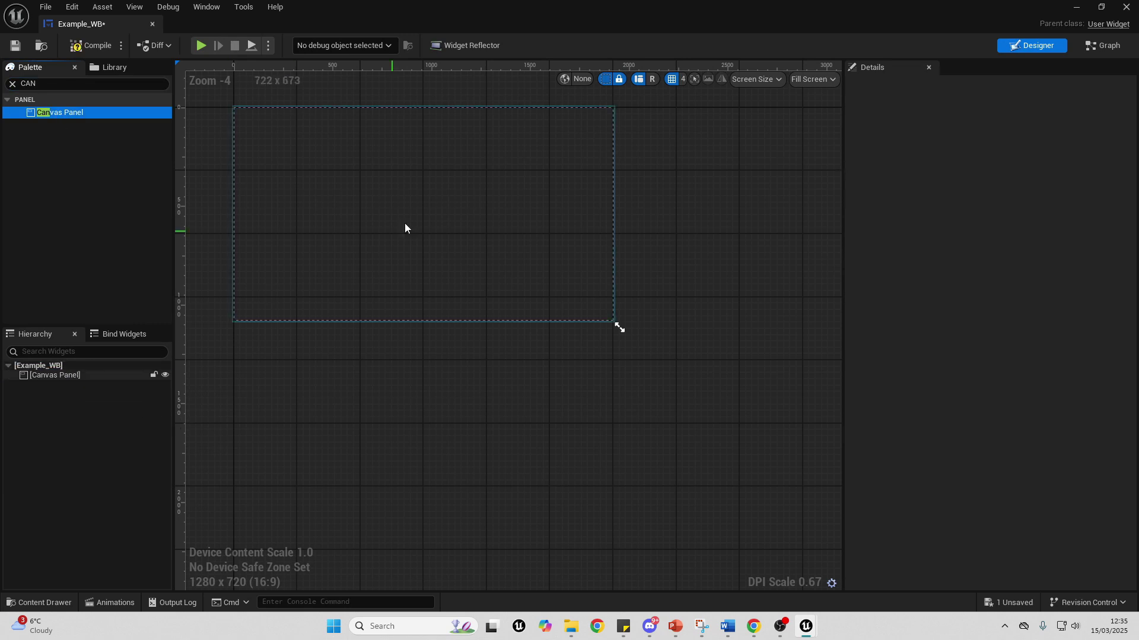
scroll(354, 176, "up", 3)
scroll(375, 184, "down", 2)
Place a Text Block onto the canvas
left_click(89, 83)
type("TEX")
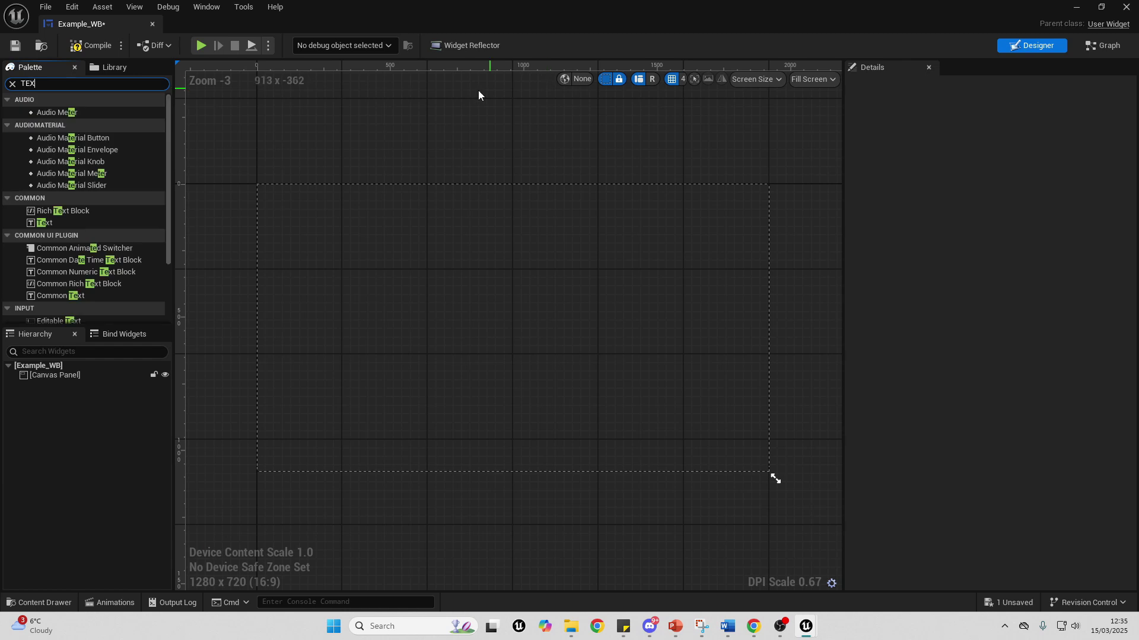
type("T")
left_click_drag(66, 124, 340, 238)
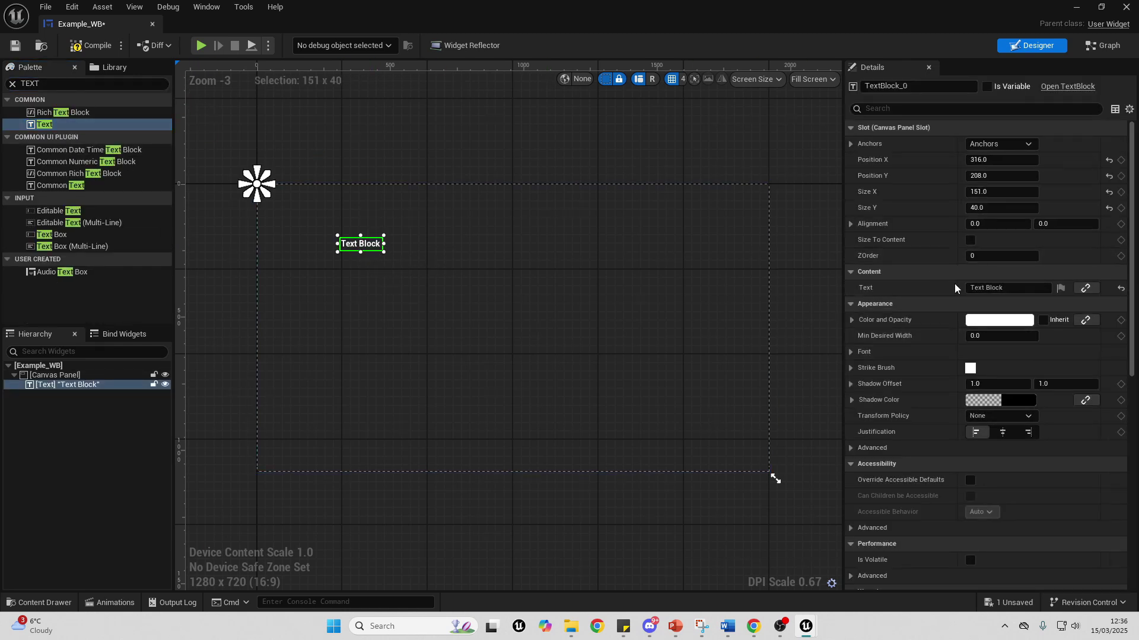
left_click(39, 84)
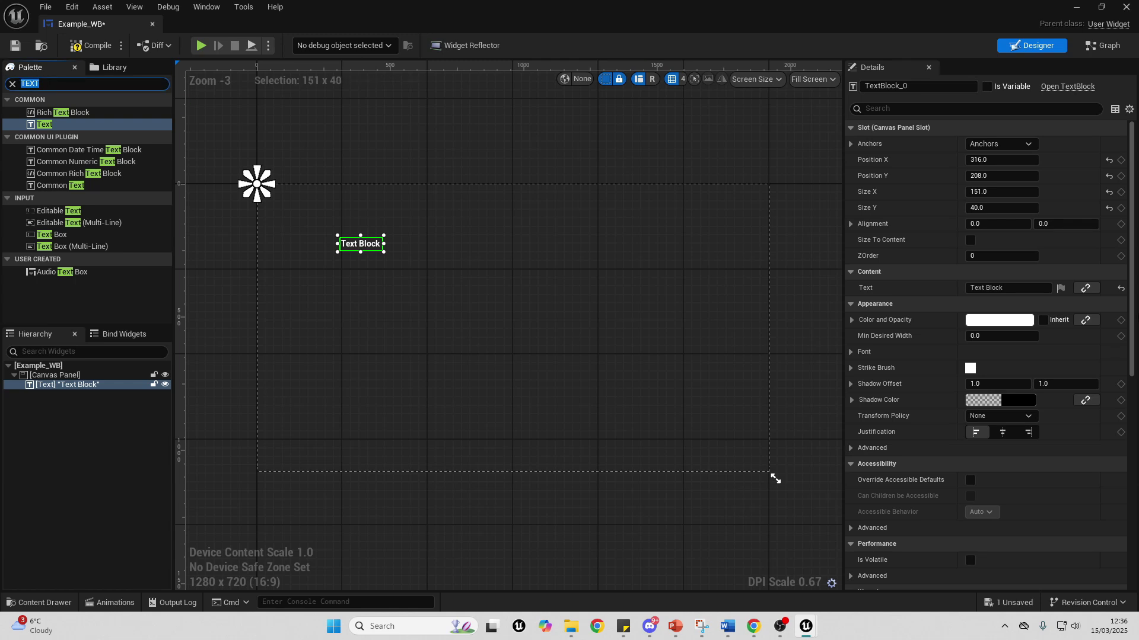
Add Button_0 and Button_1 to the canvas, each with its own Text Block label
type("BUTT")
left_click_drag(48, 138, 369, 308)
left_click_drag(47, 138, 475, 322)
scroll(429, 334, "up", 3)
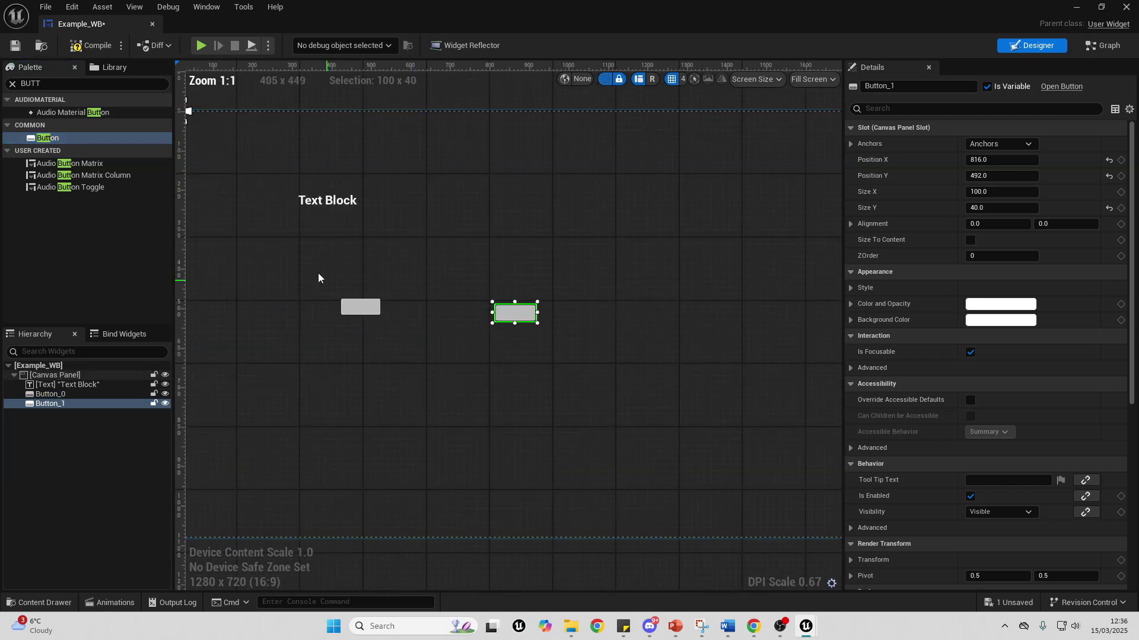
left_click(50, 84)
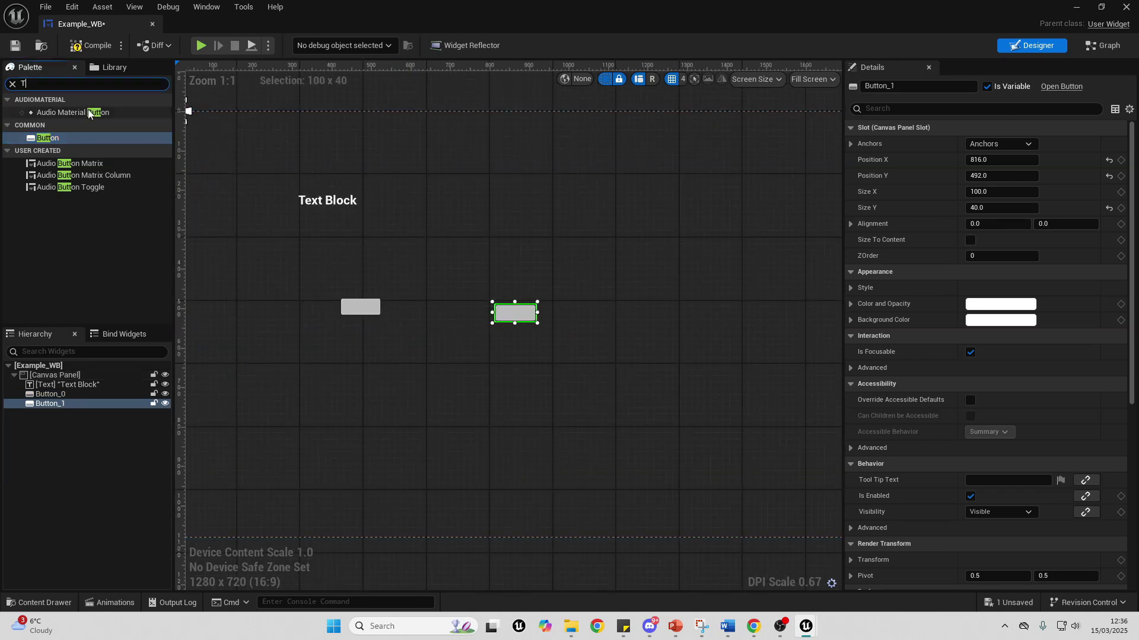
type("TEX")
left_click_drag(50, 124, 364, 311)
left_click_drag(537, 323, 605, 341)
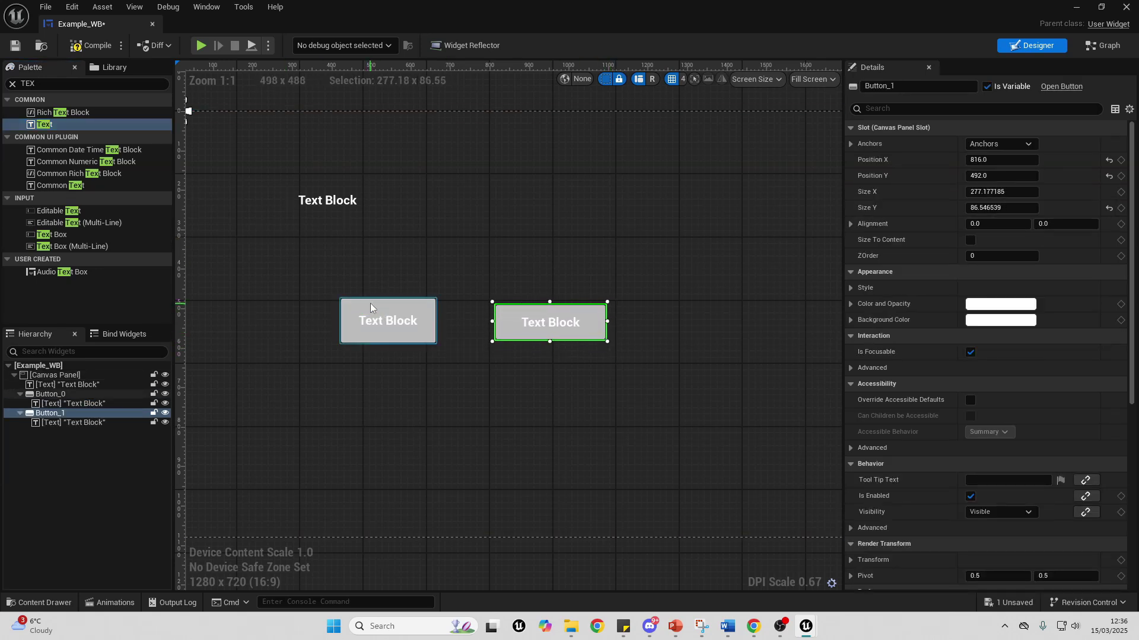
Select the text blocks, then inspect Button_0's colour and opacity properties
left_click(406, 314)
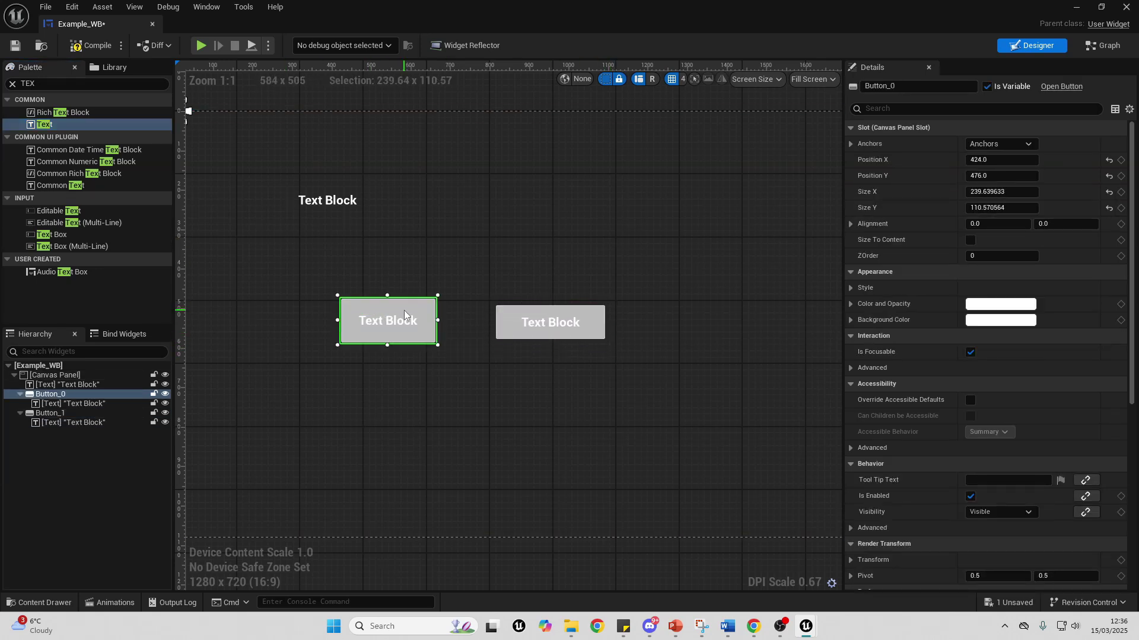
left_click(325, 200)
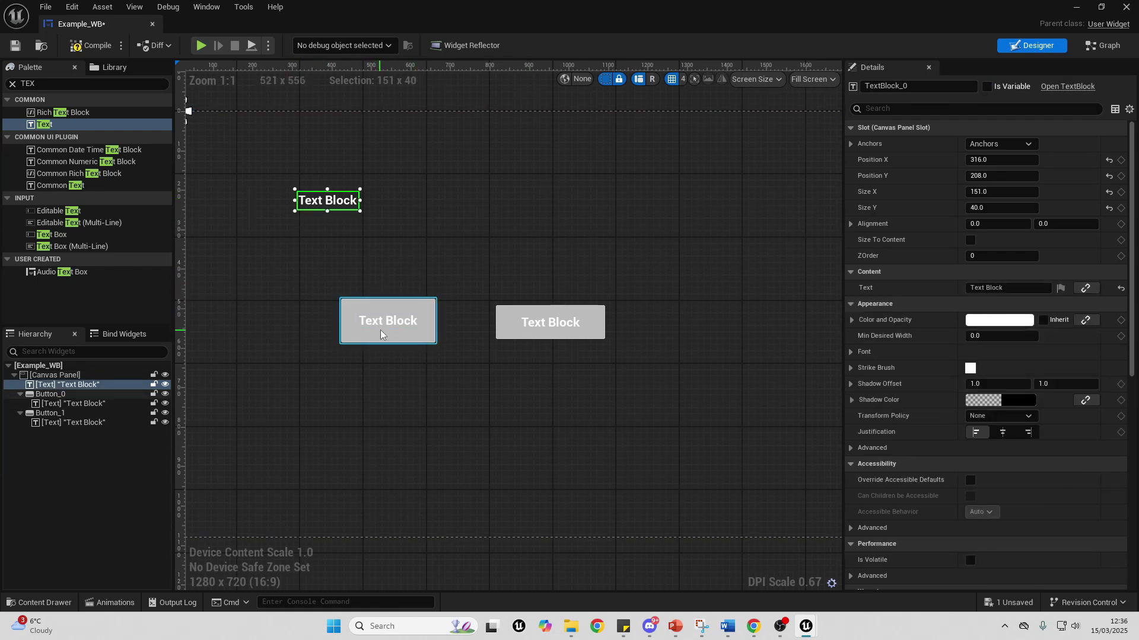
left_click(387, 323, "ctrl")
left_click(566, 323, "ctrl")
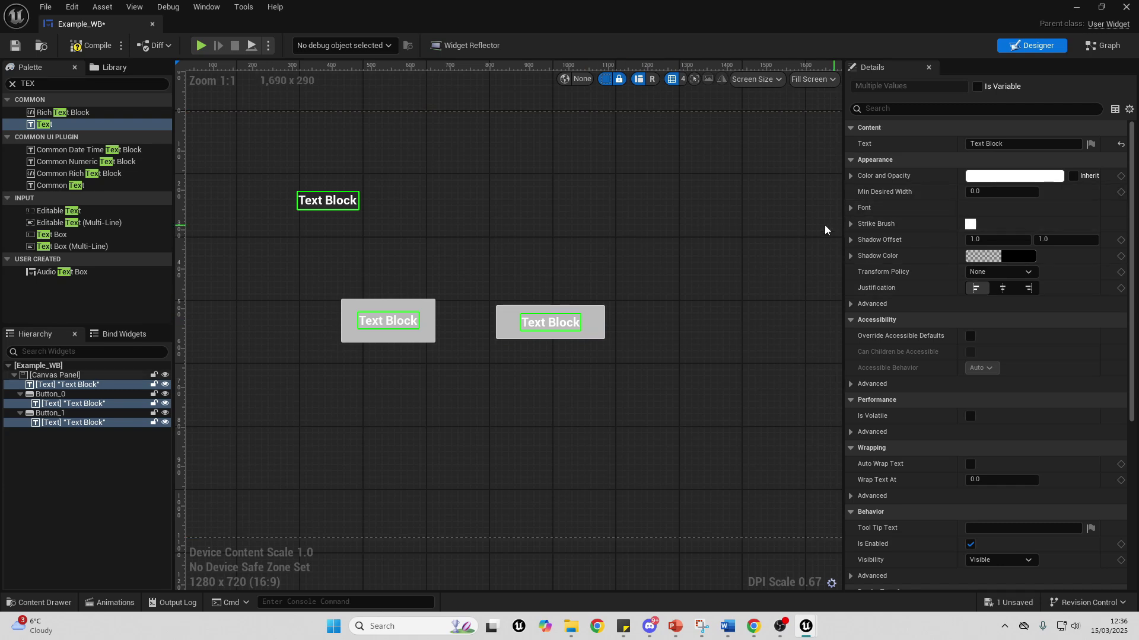
left_click(424, 311)
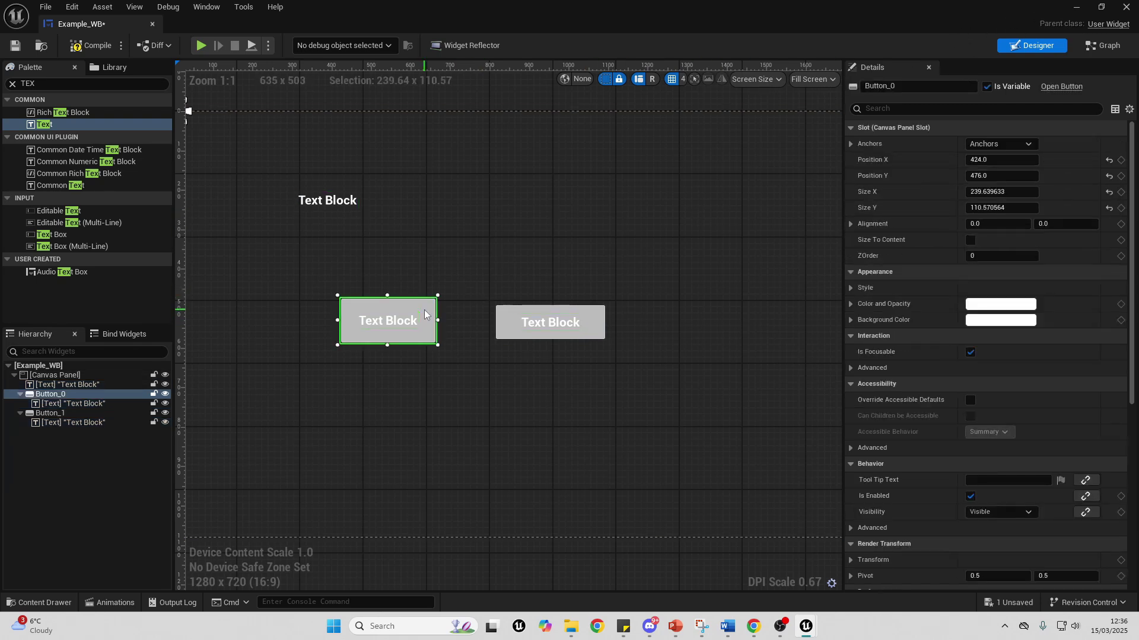
left_click(852, 305)
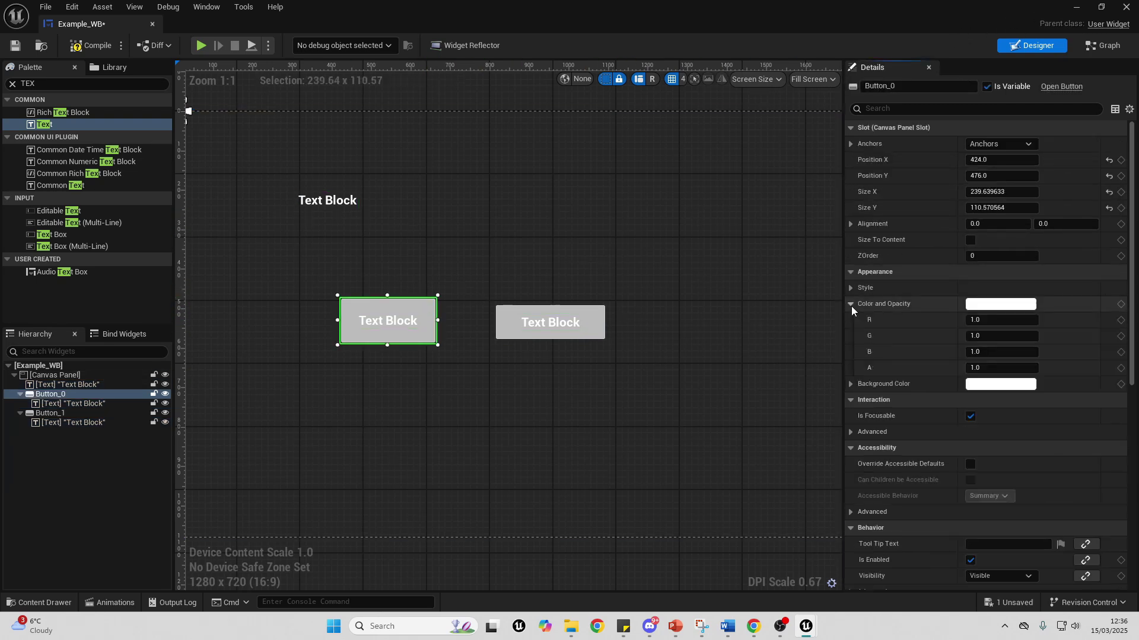
Expand Button_0's Style > Normal settings, minimize the editor, and reopen Example_WB
left_click(854, 288)
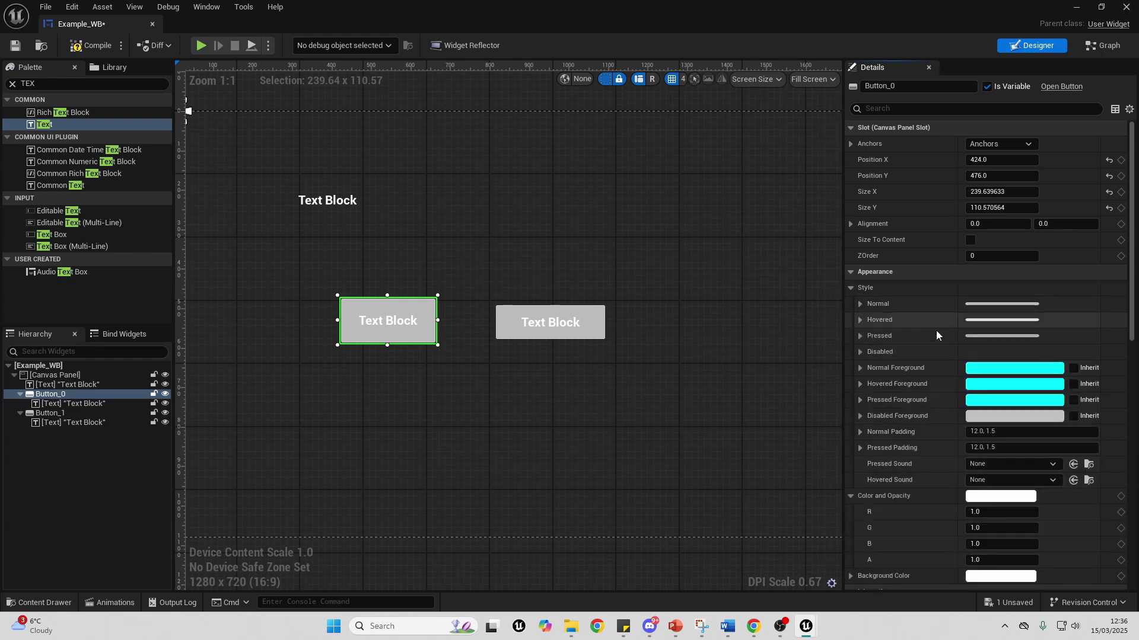
left_click(859, 304)
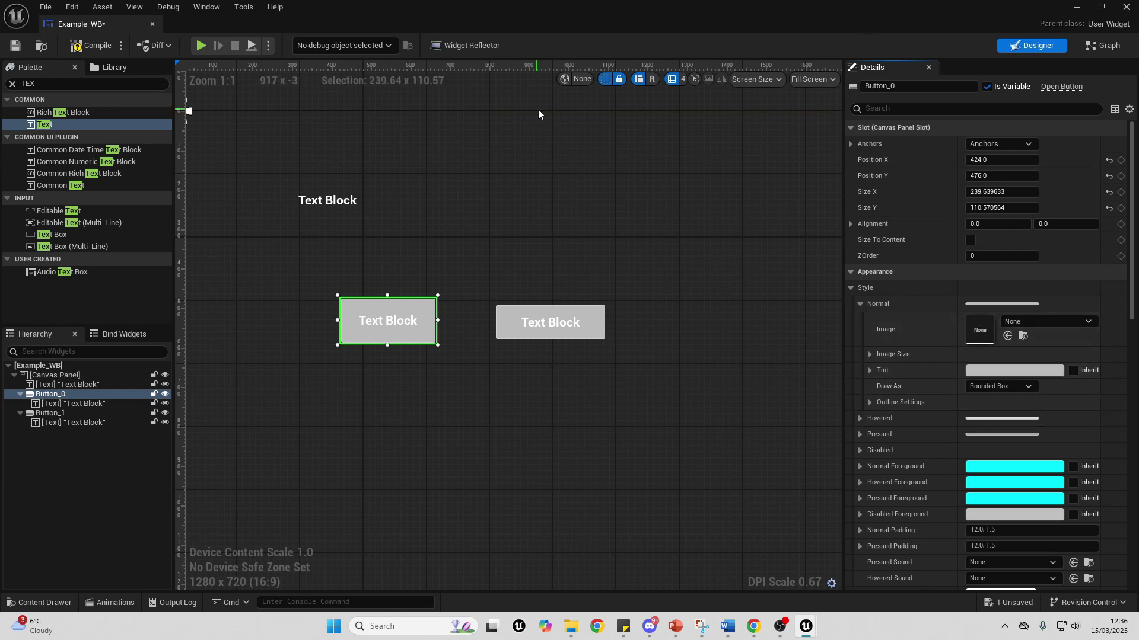
left_click(1081, 11)
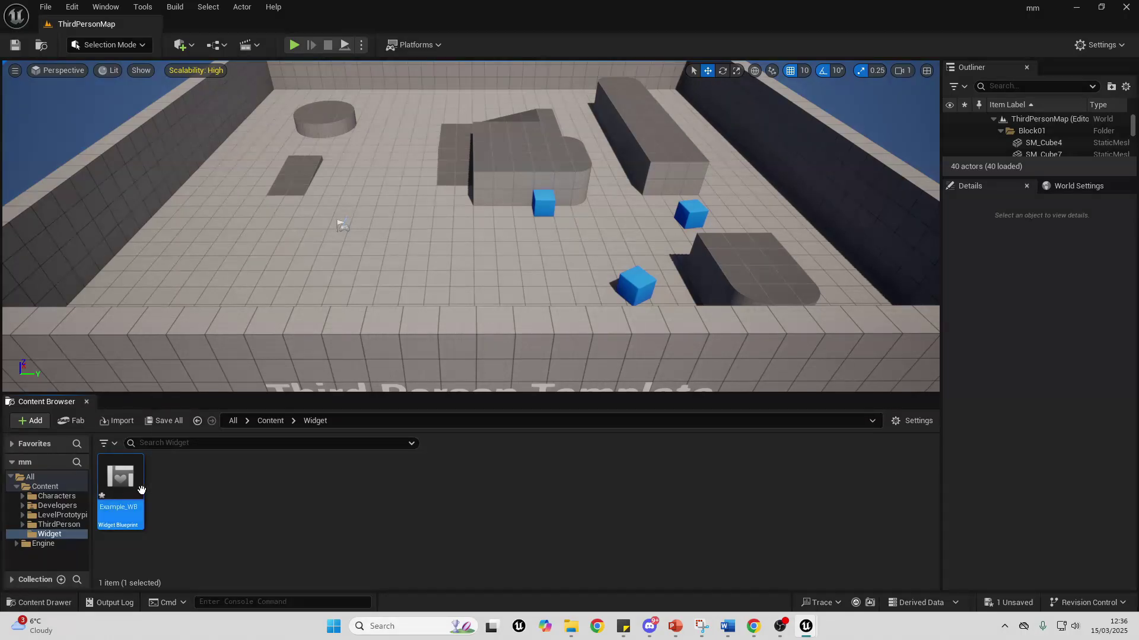
double_click(121, 483)
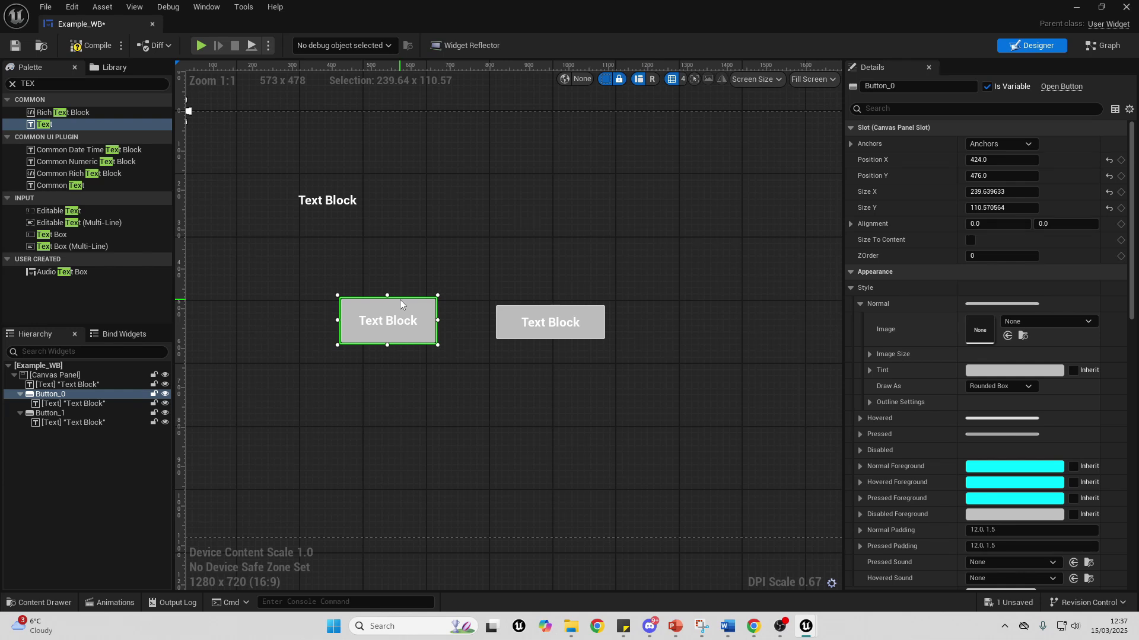
Create a folder named Styling under Content and open it
left_click(1075, 6)
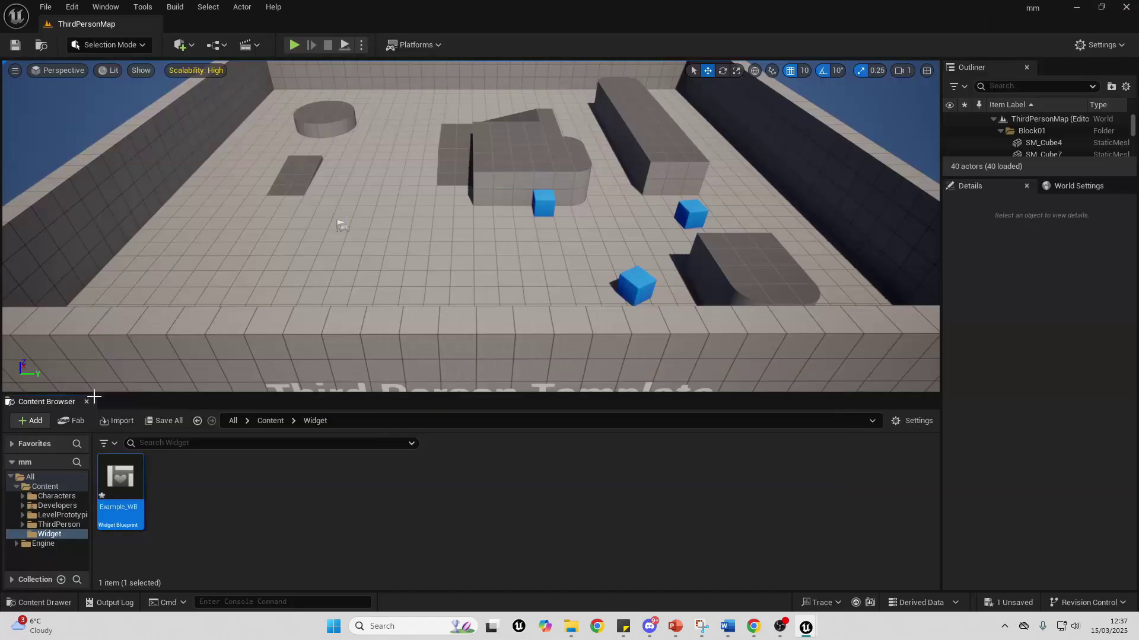
left_click(59, 486)
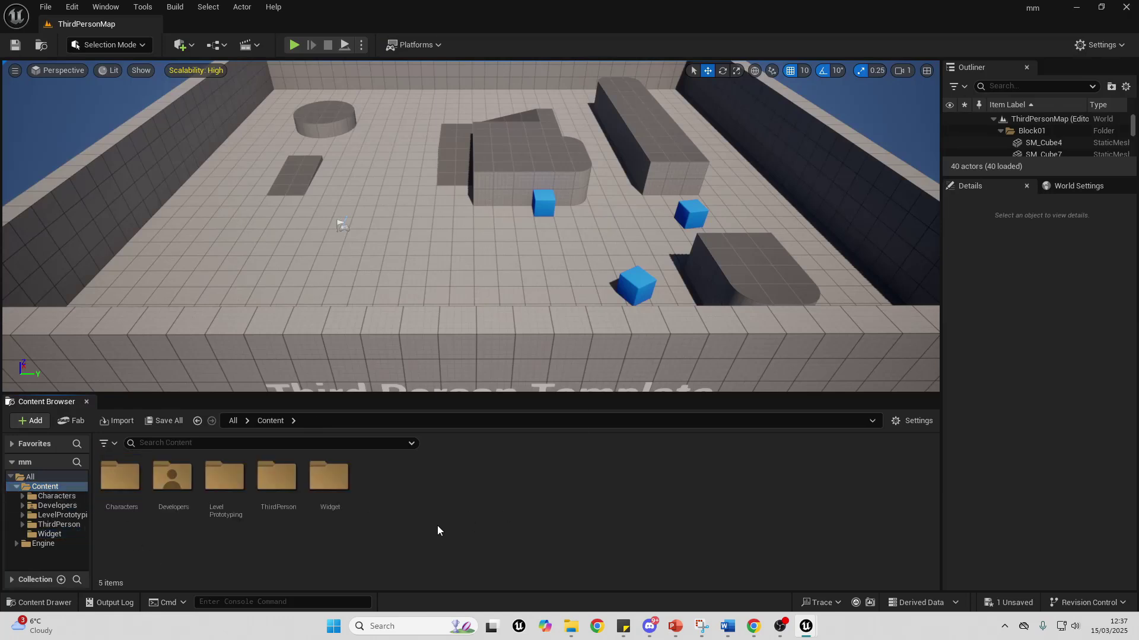
right_click(437, 525)
left_click(508, 139)
type("s")
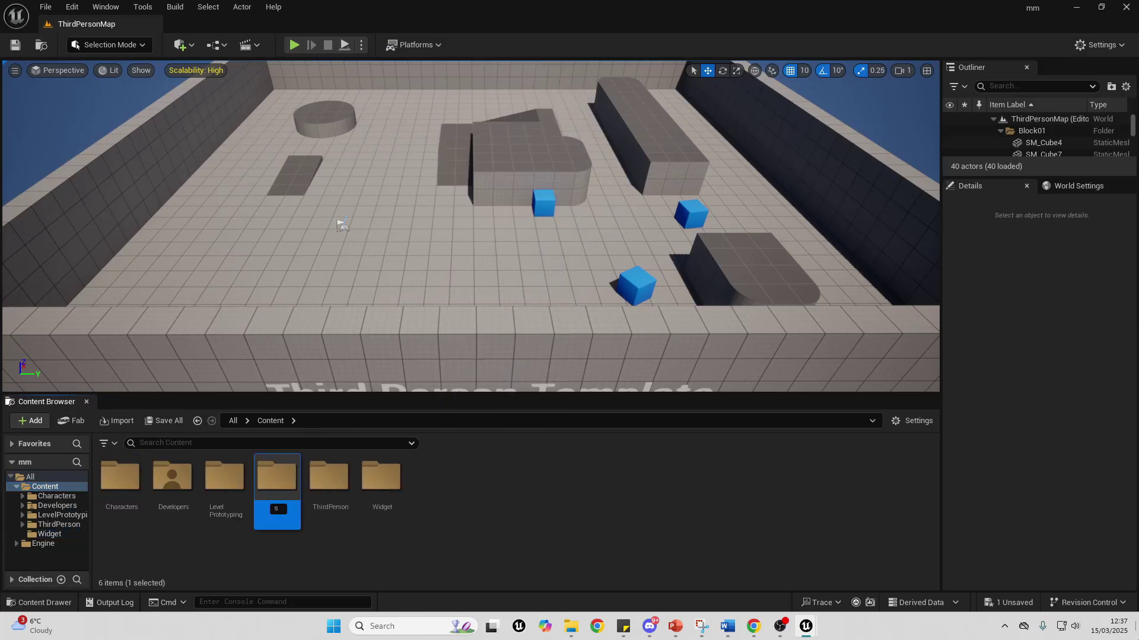
key("BackSpace")
type("Styling")
key("Return")
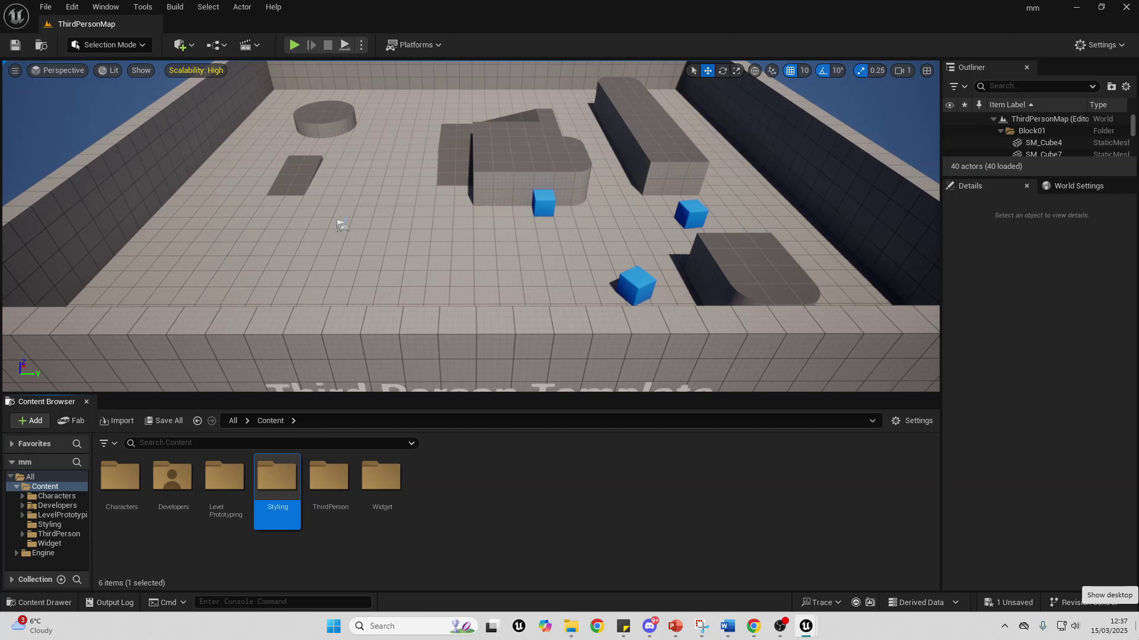
double_click(294, 493)
Start a new Blueprint Class with CommonTextStyle as its parent class
right_click(164, 499)
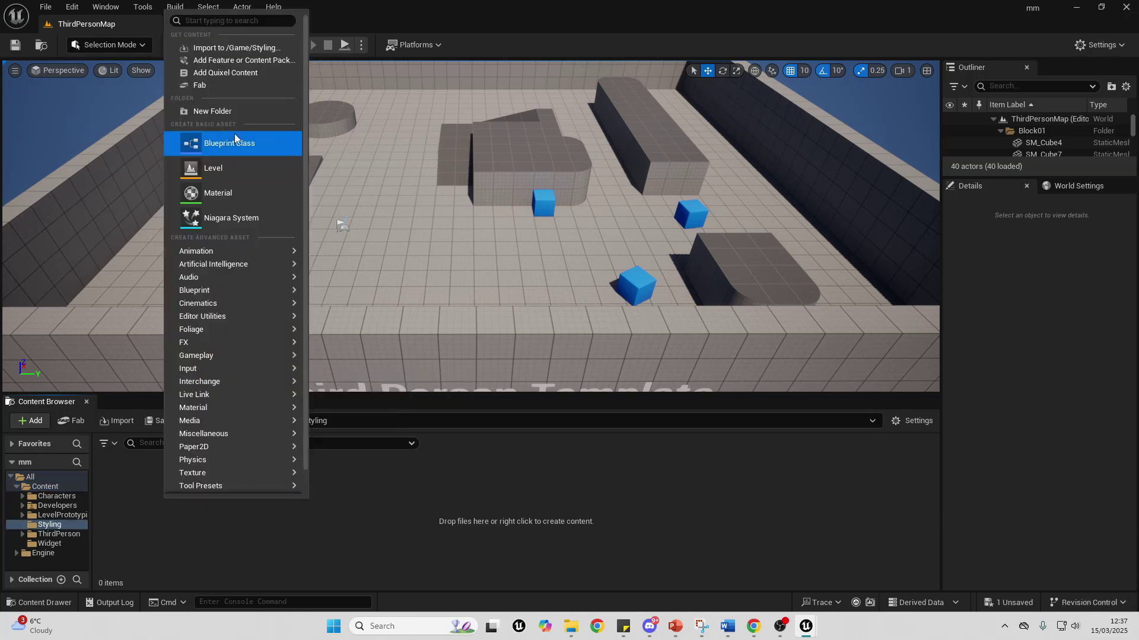
left_click(229, 143)
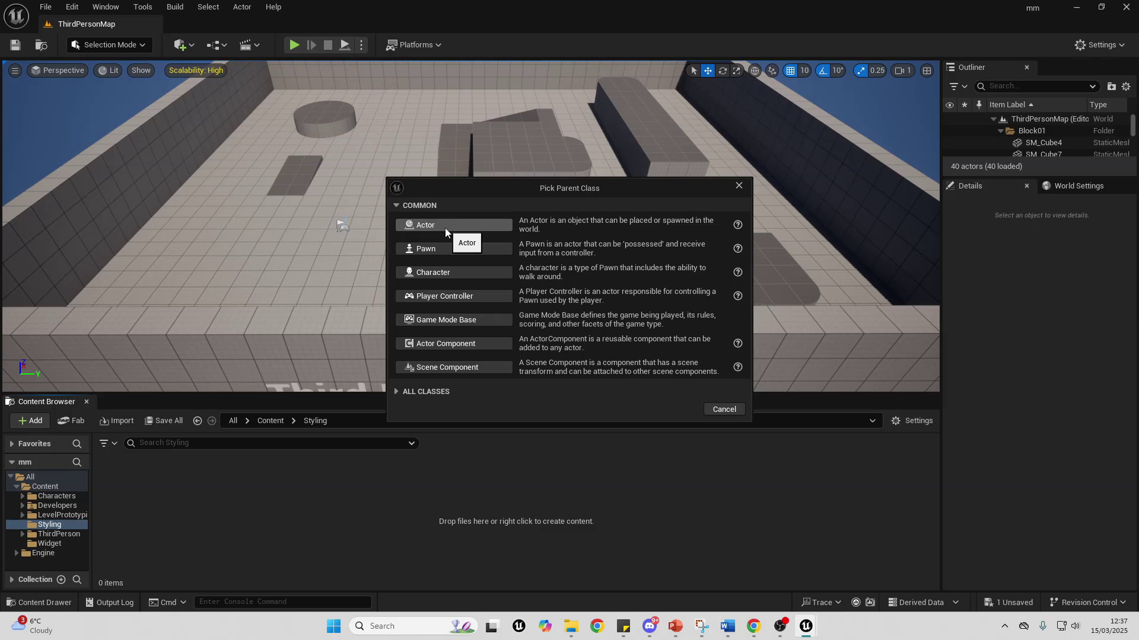
left_click(396, 391)
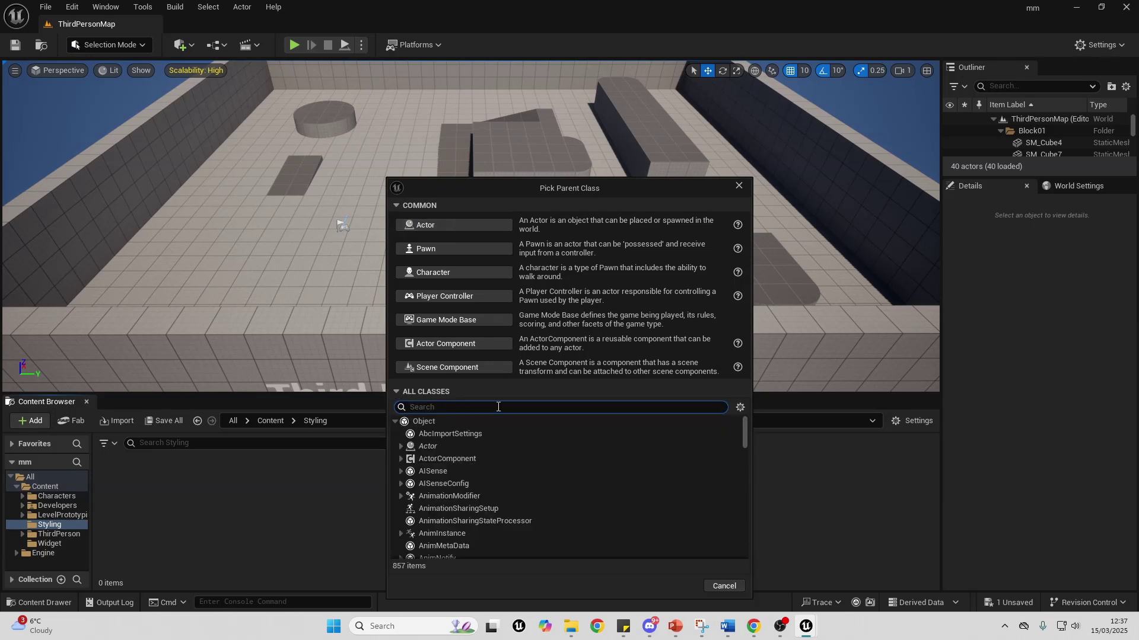
type("common text")
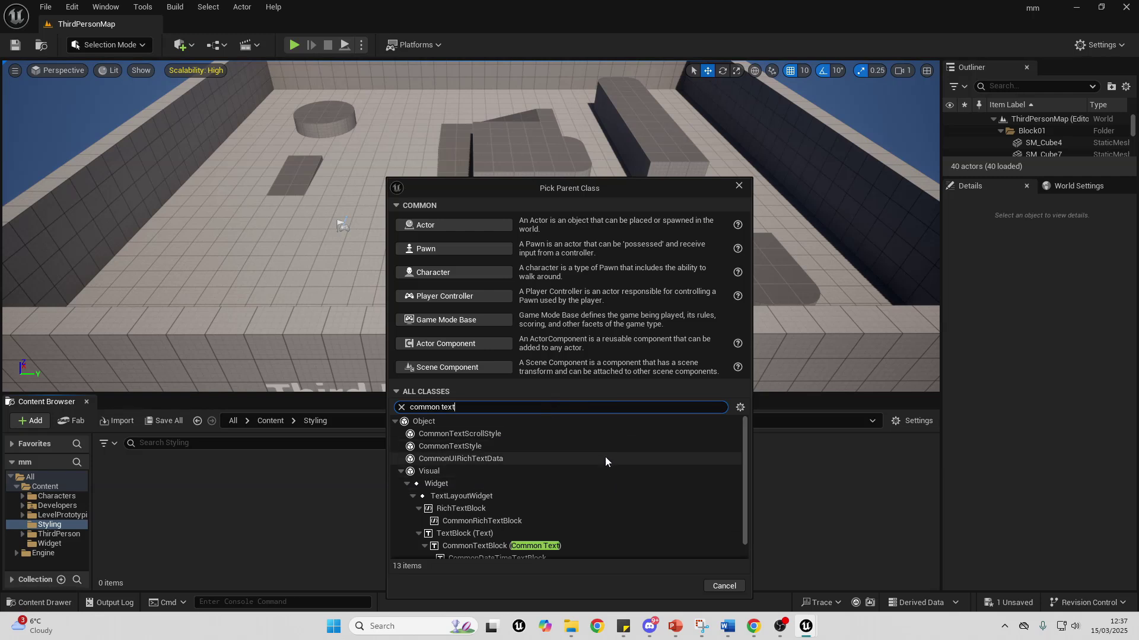
left_click(514, 446)
Create the CommonTextStyle blueprint named CommonText_BP and open it
left_click(678, 585)
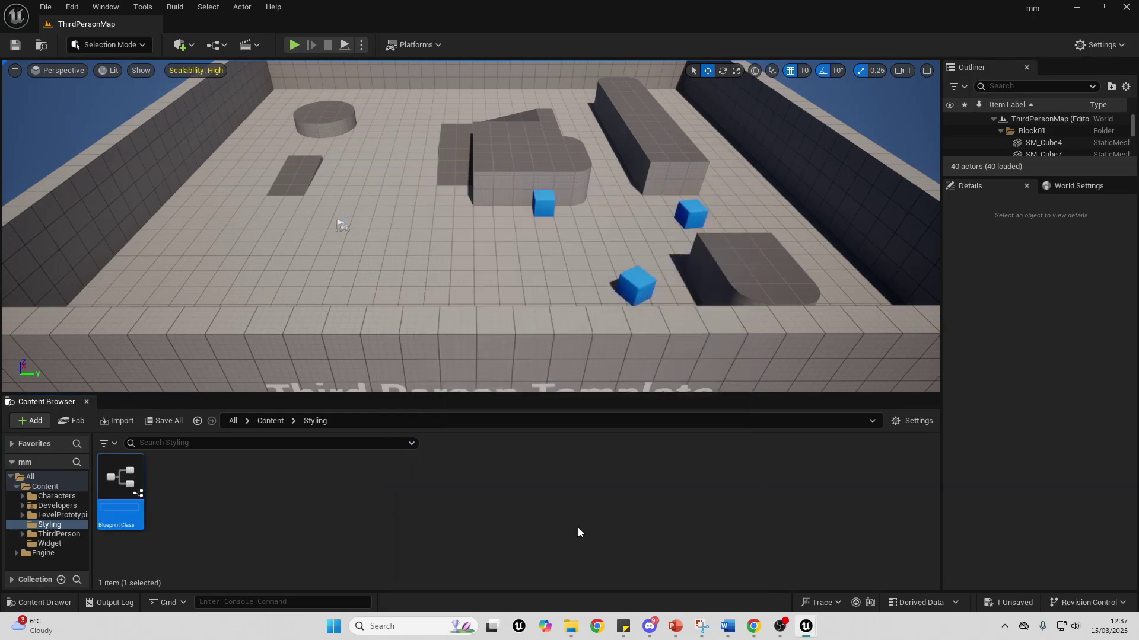
type("Co")
type("mmonText_BP")
key("Return")
double_click(122, 479)
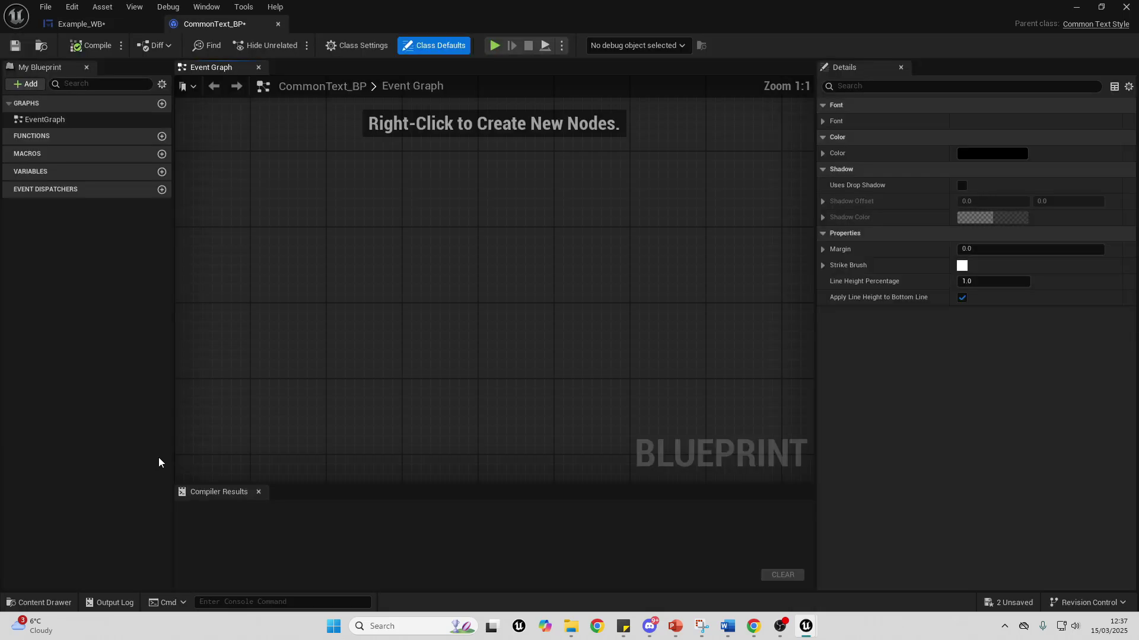
Set CommonText_BP's font to DroidSansMono, size 30, colour red, and compile
left_click(823, 121)
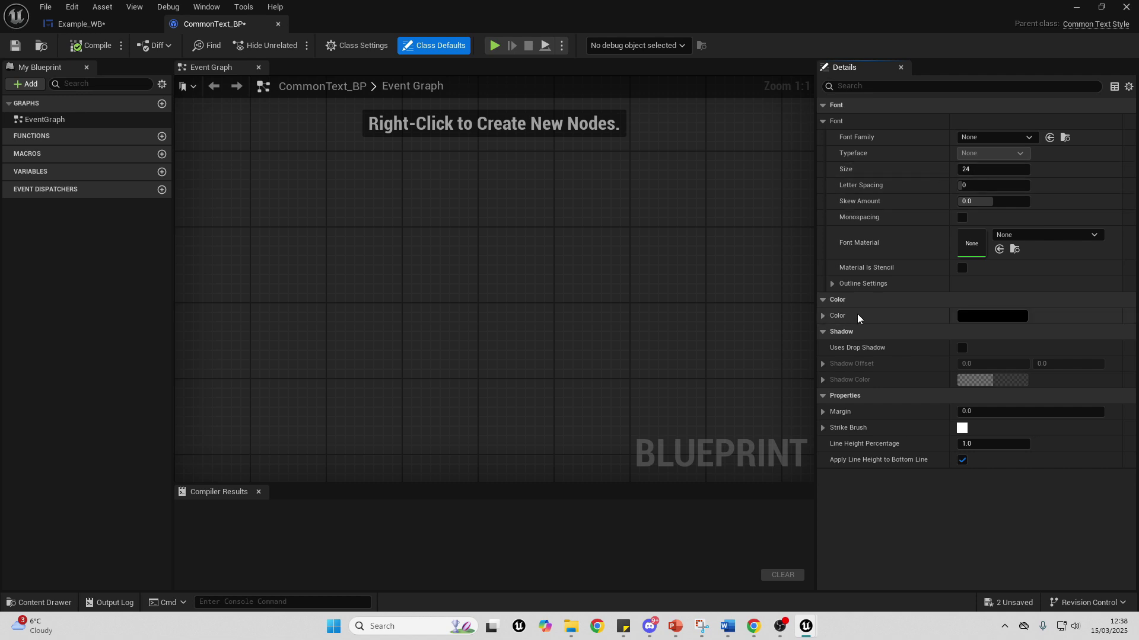
left_click(1004, 138)
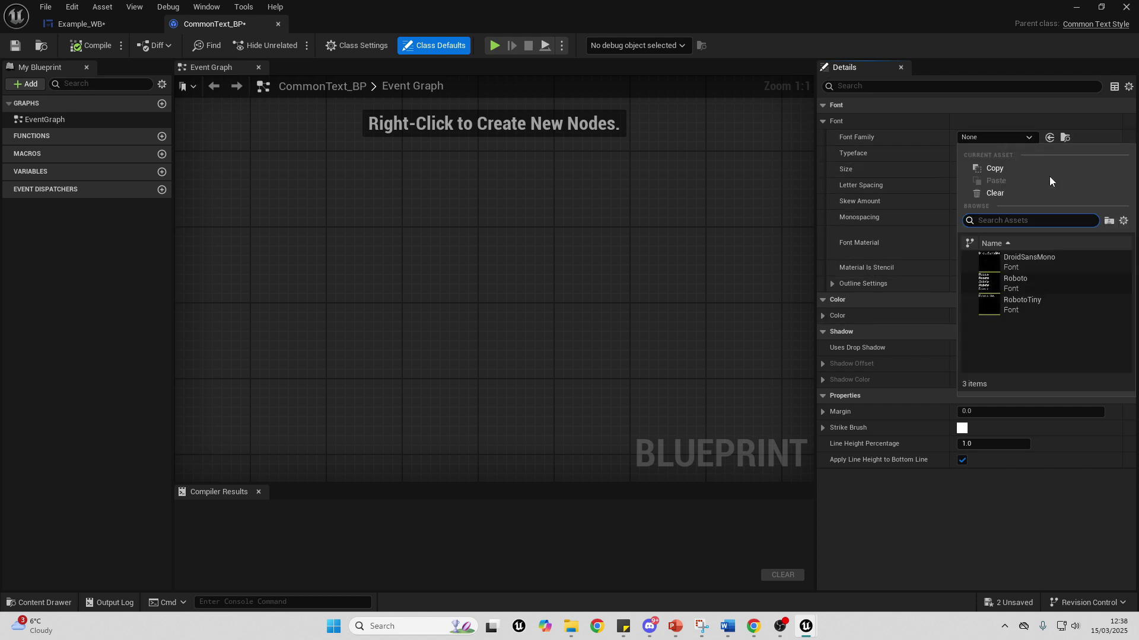
left_click(1035, 261)
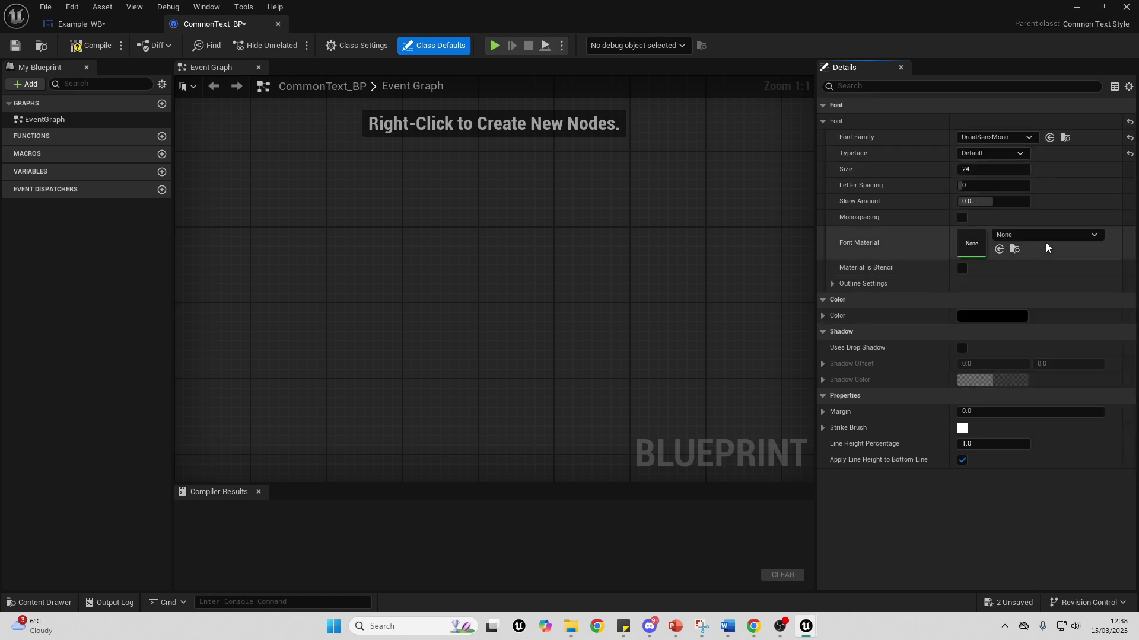
left_click(988, 168)
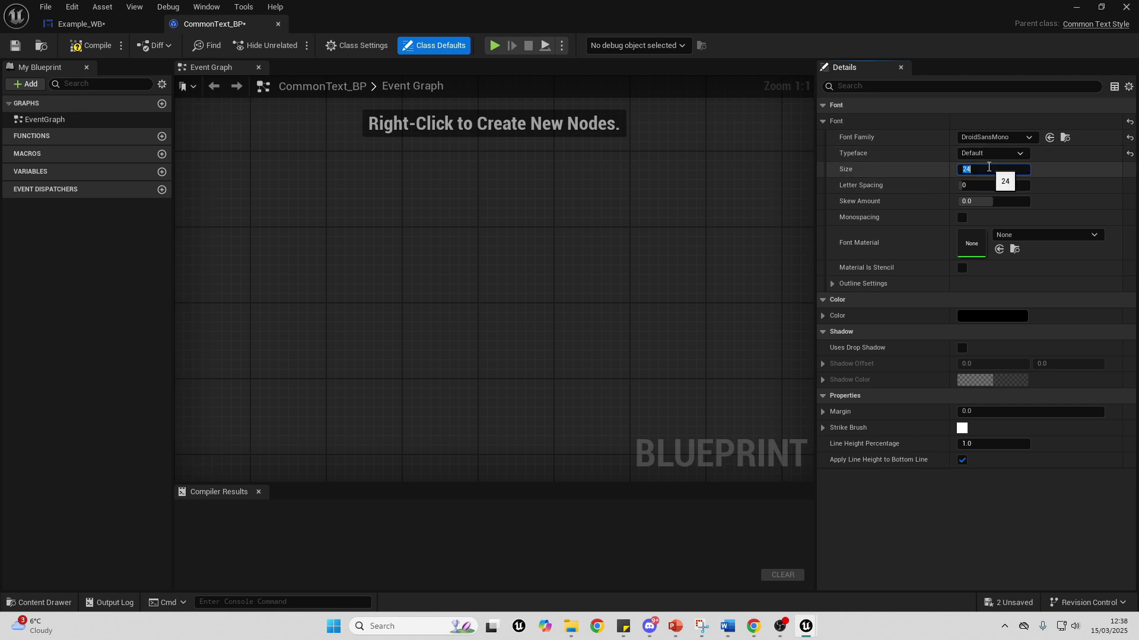
left_click(993, 317)
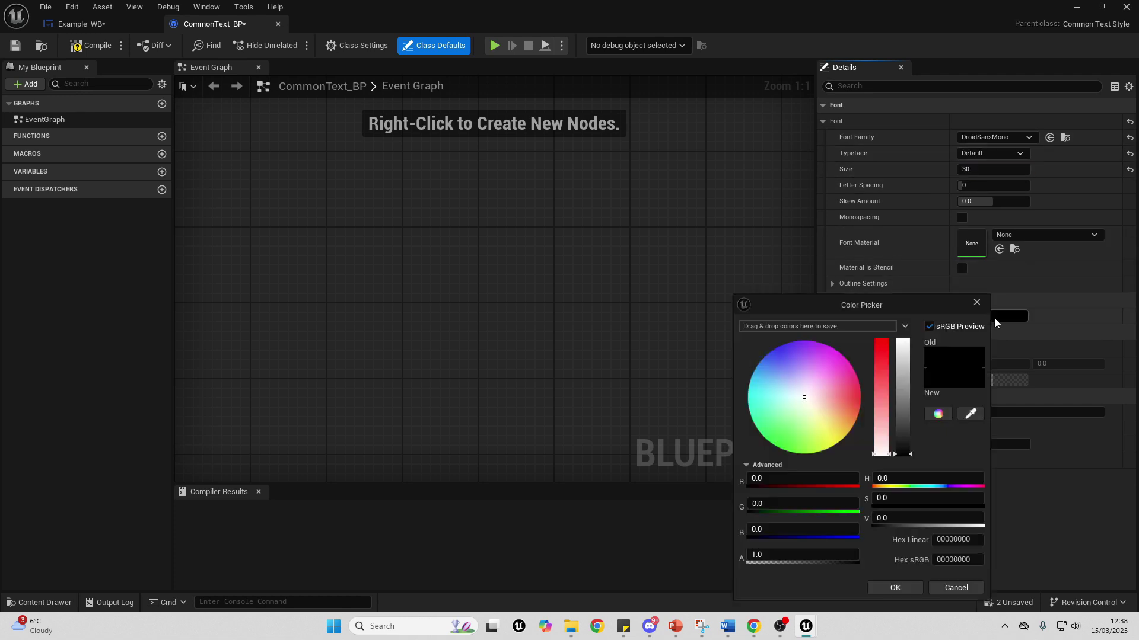
left_click_drag(905, 379, 911, 321)
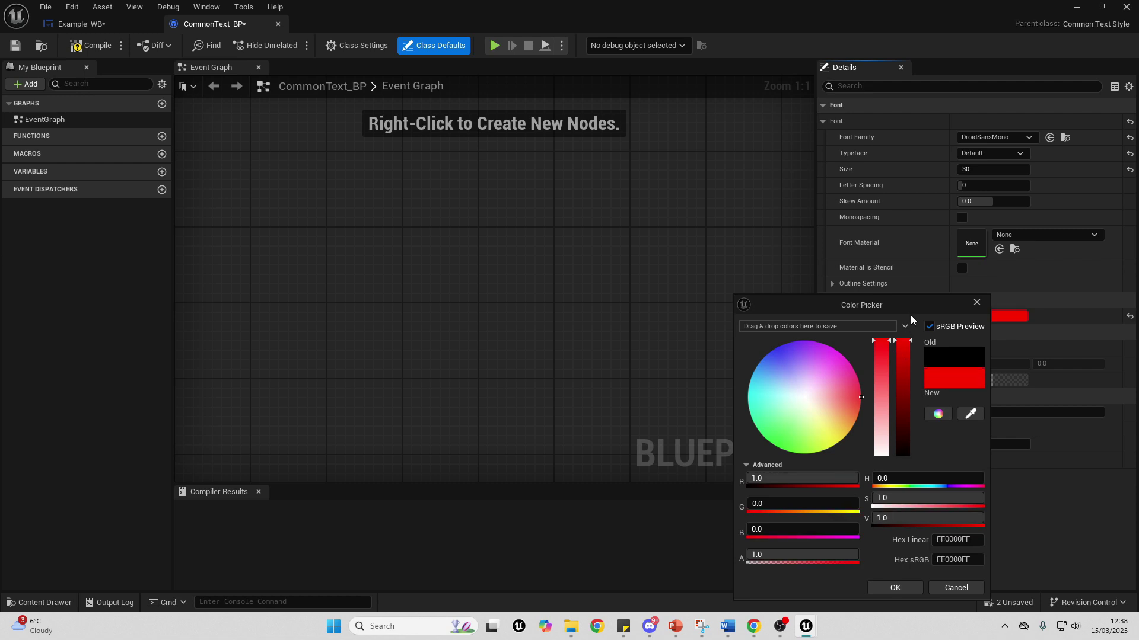
left_click(906, 587)
left_click(92, 46)
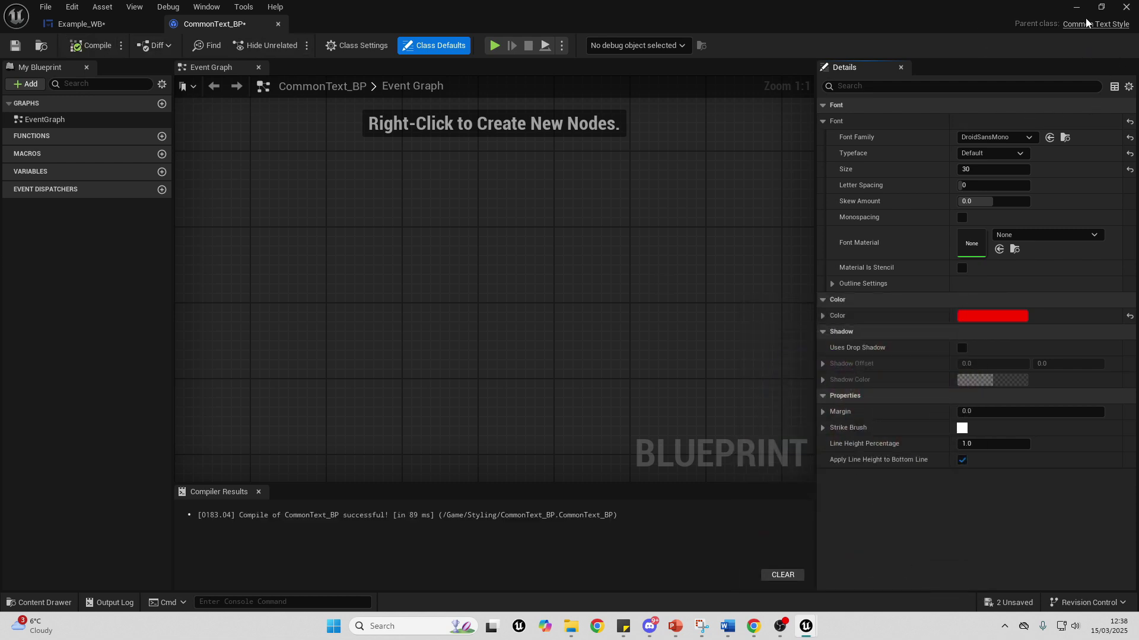
left_click(95, 23)
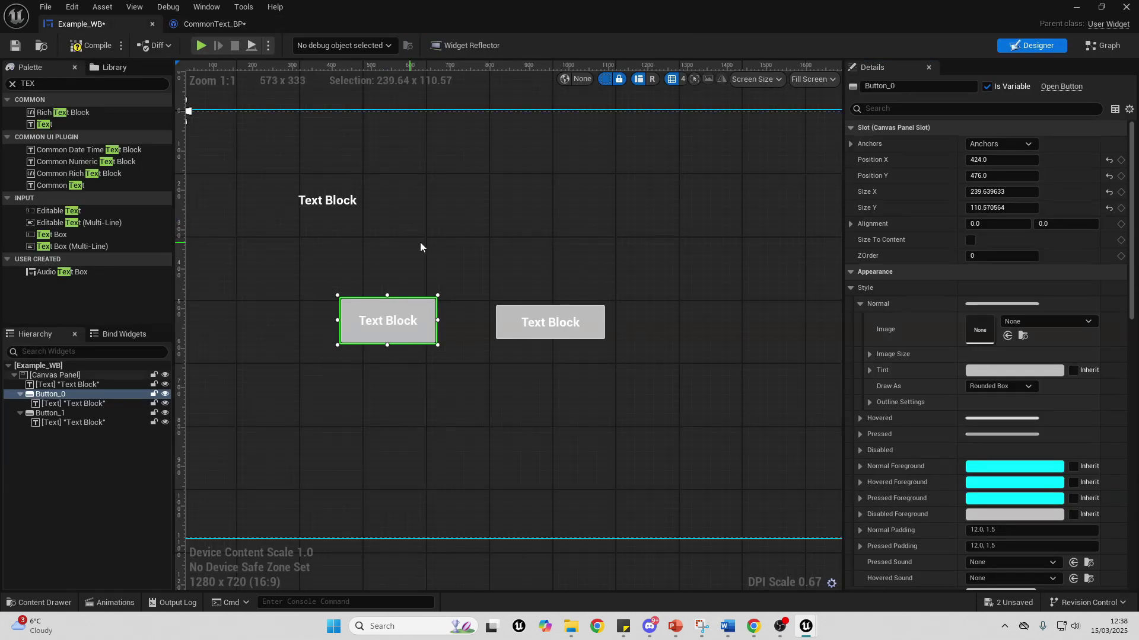
Delete the standalone Text Block and both buttons' text labels
left_click(349, 200)
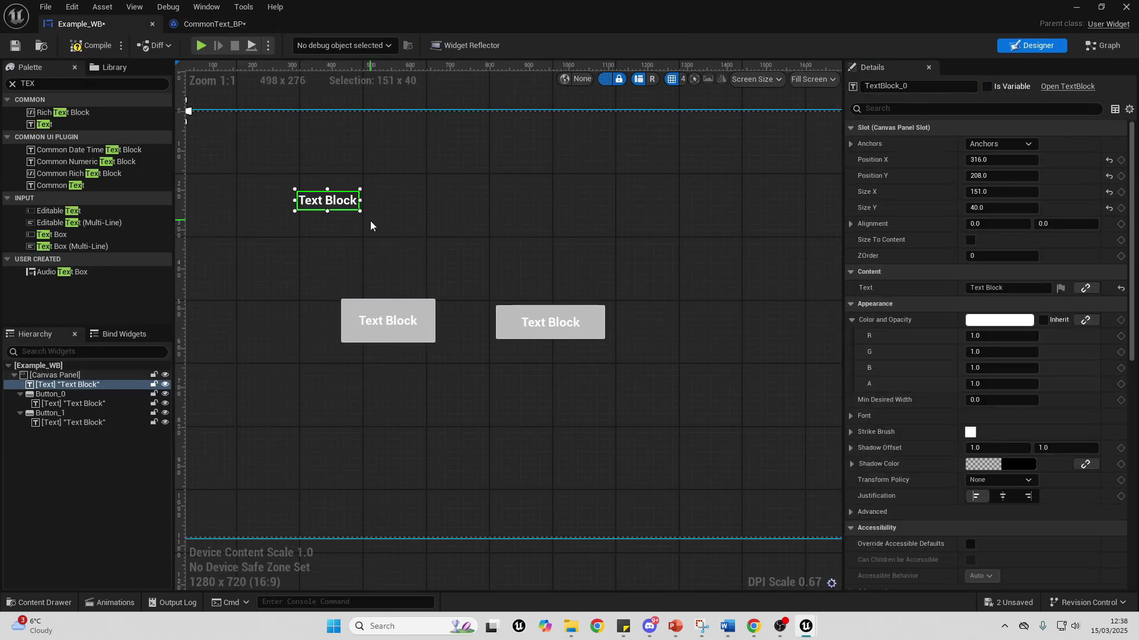
key("Delete")
left_click(395, 325)
key("Delete")
left_click(542, 322)
key("Delete")
Add a Common Text widget near the canvas top and style it with CommonText_BP
double_click(51, 84)
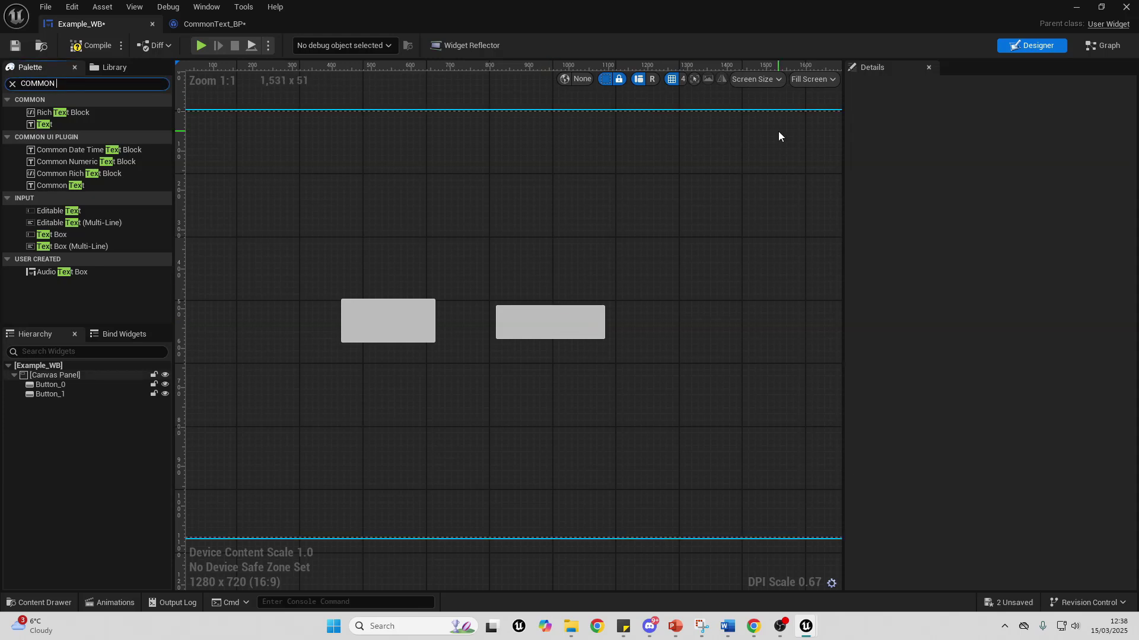
type("TEX")
left_click_drag(87, 148, 389, 182)
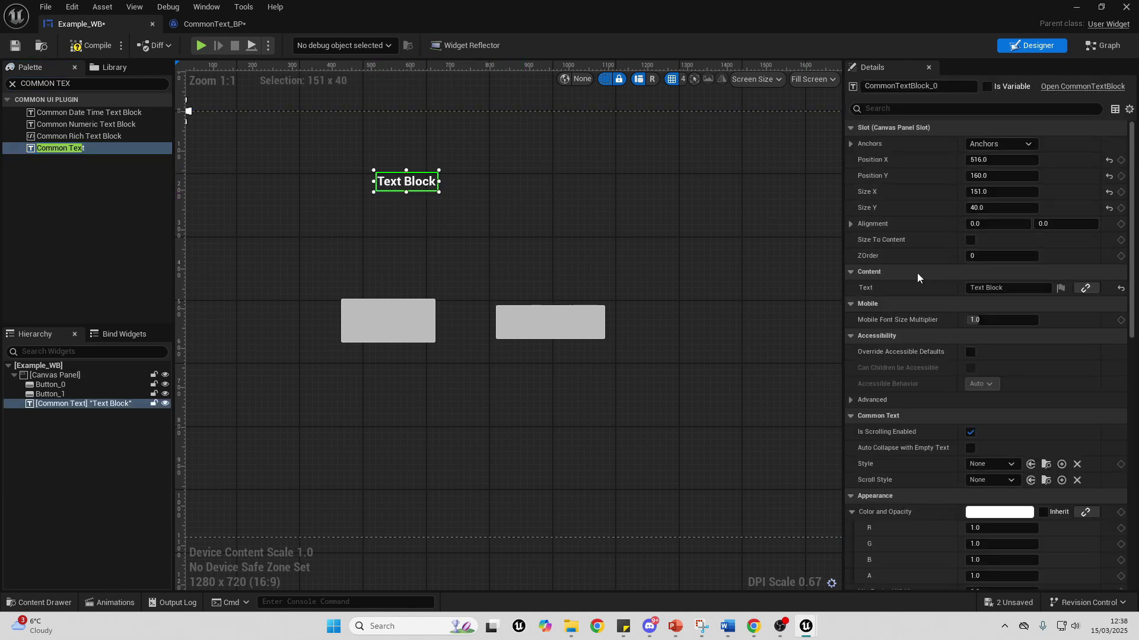
left_click(989, 464)
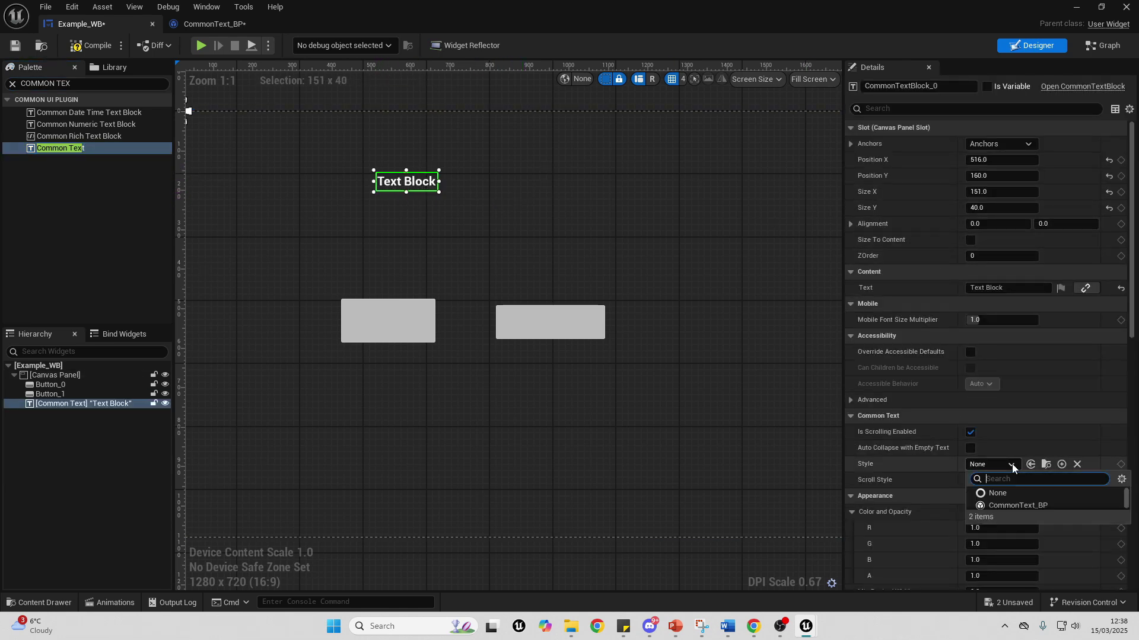
left_click(1009, 506)
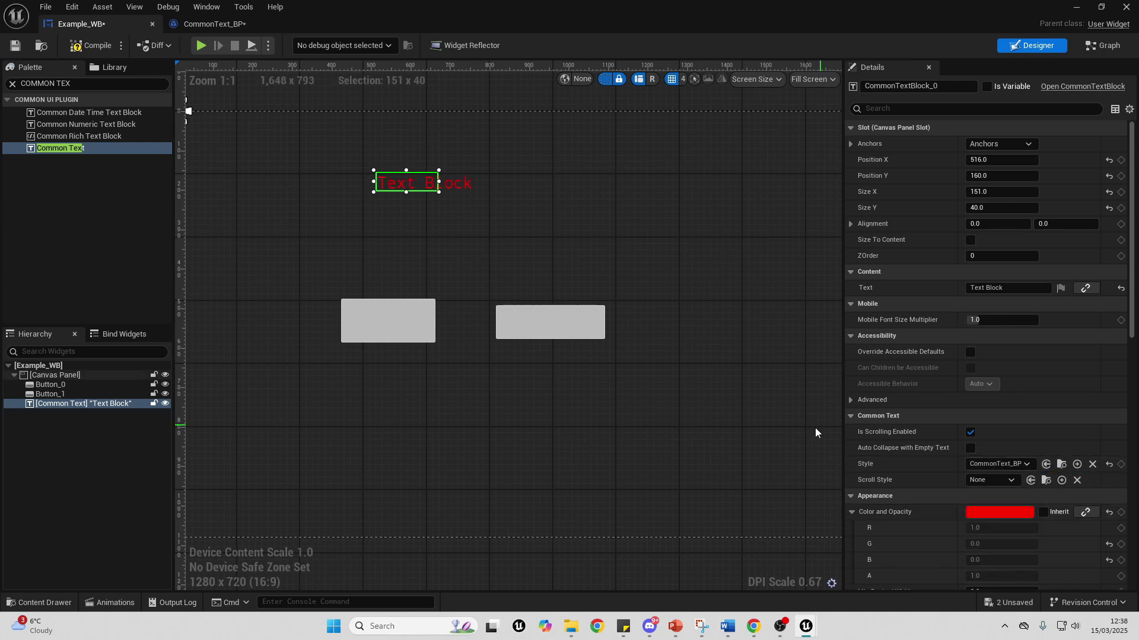
left_click(227, 26)
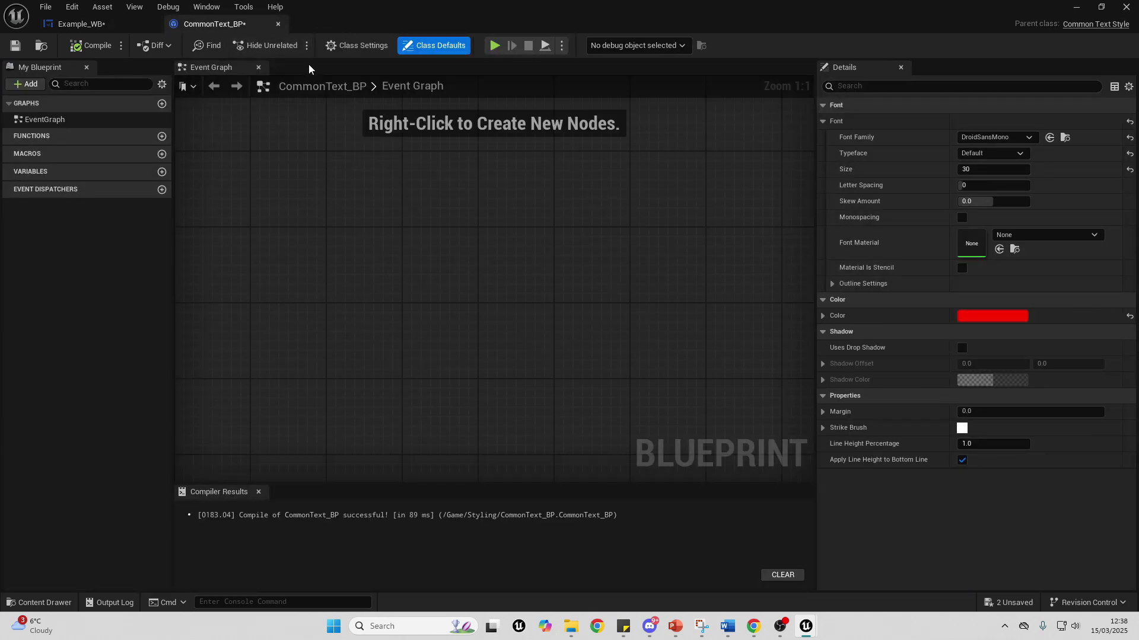
Recolour CommonText_BP's text from red to bright green, check Example_WB shows green text, then close the editor
left_click(81, 26)
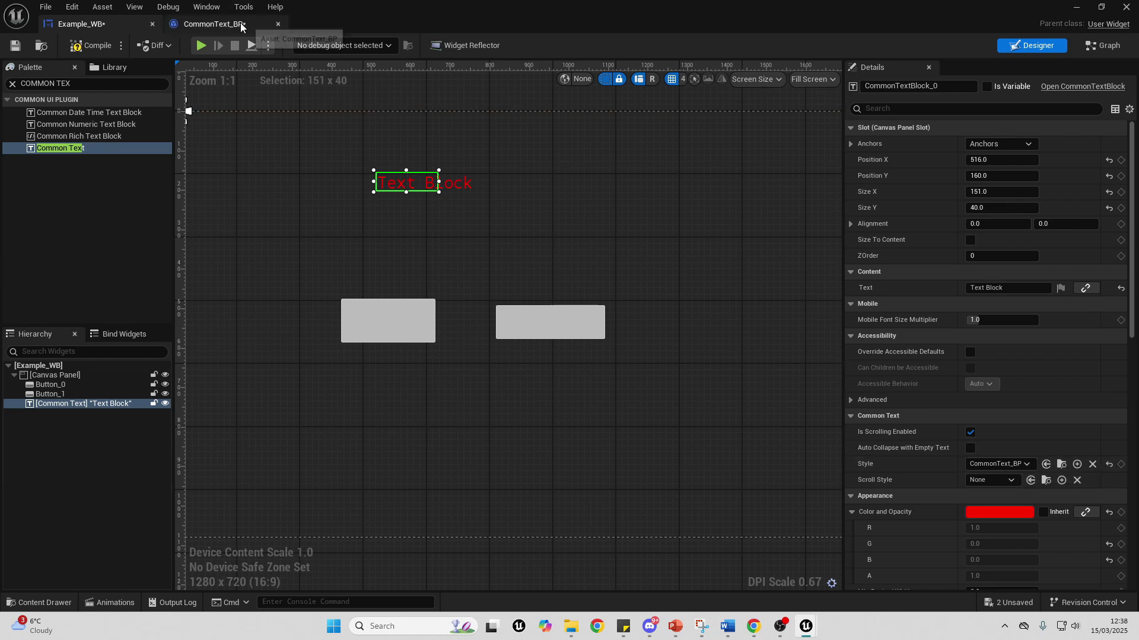
left_click(212, 24)
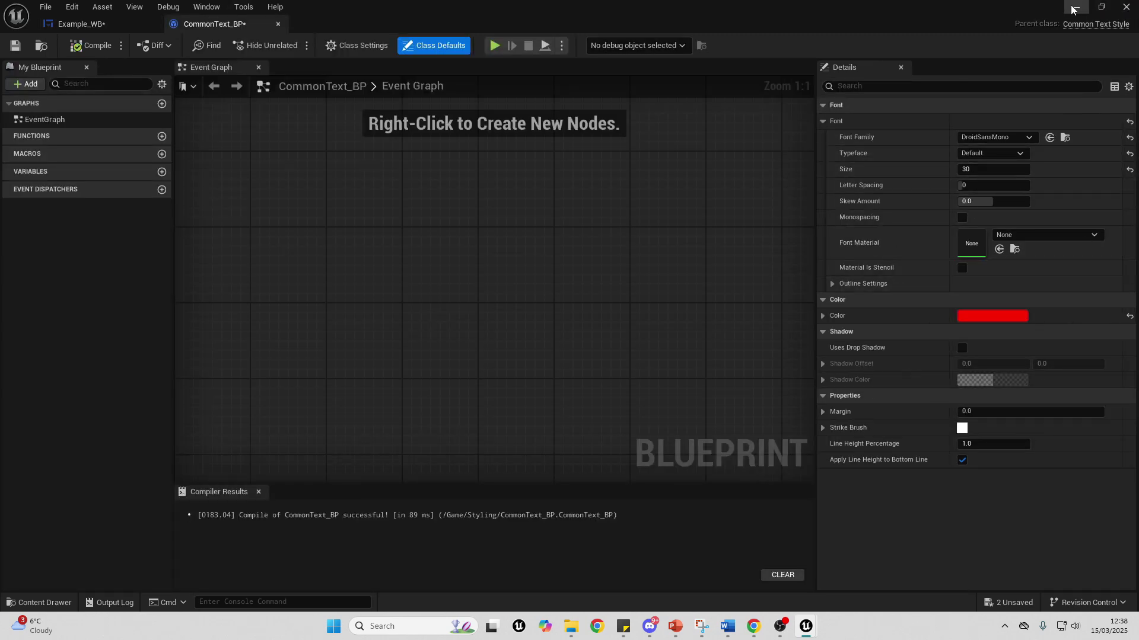
left_click(998, 316)
left_click(833, 409)
left_click_drag(833, 416, 784, 460)
left_click(913, 590)
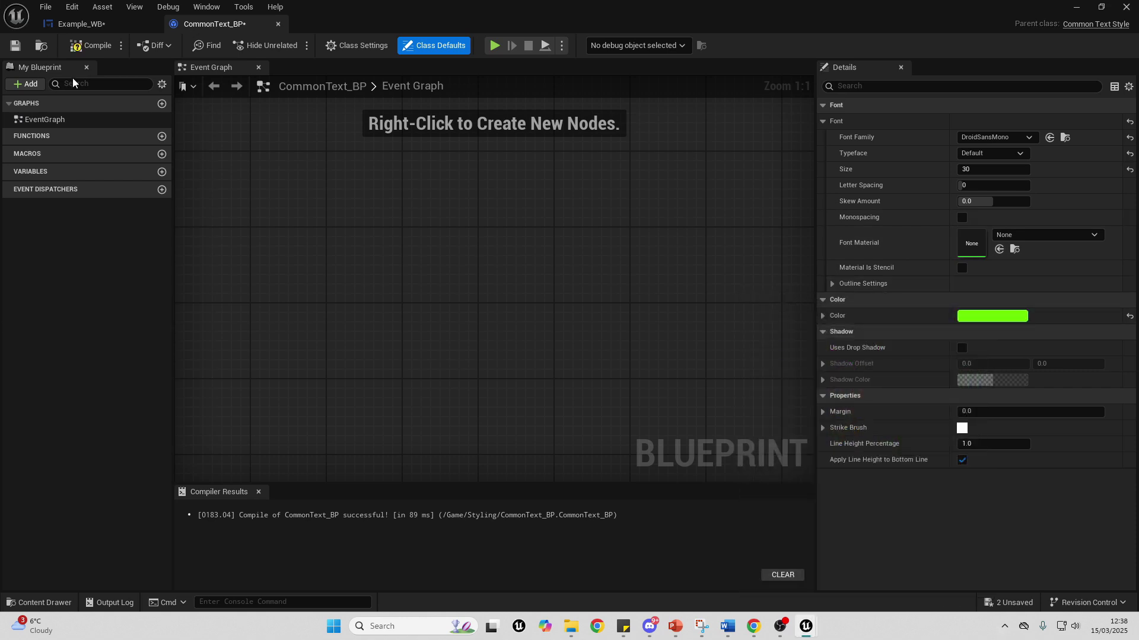
left_click(79, 25)
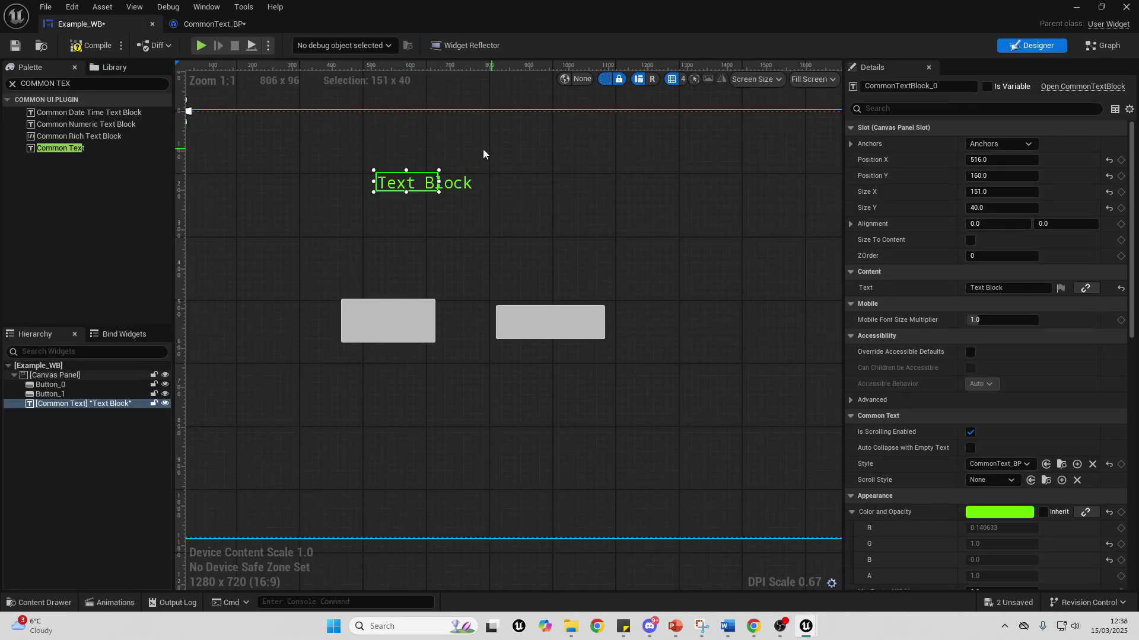
left_click(1076, 7)
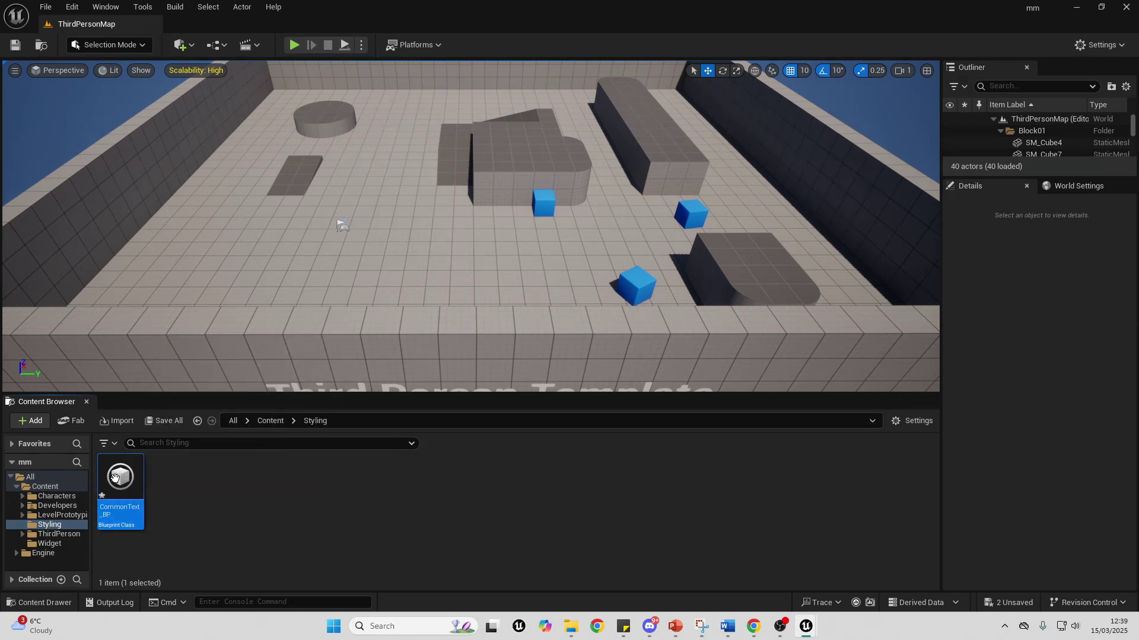
Duplicate CommonText_BP as CommonText_BP1 and open the copy
key("ctrl+d")
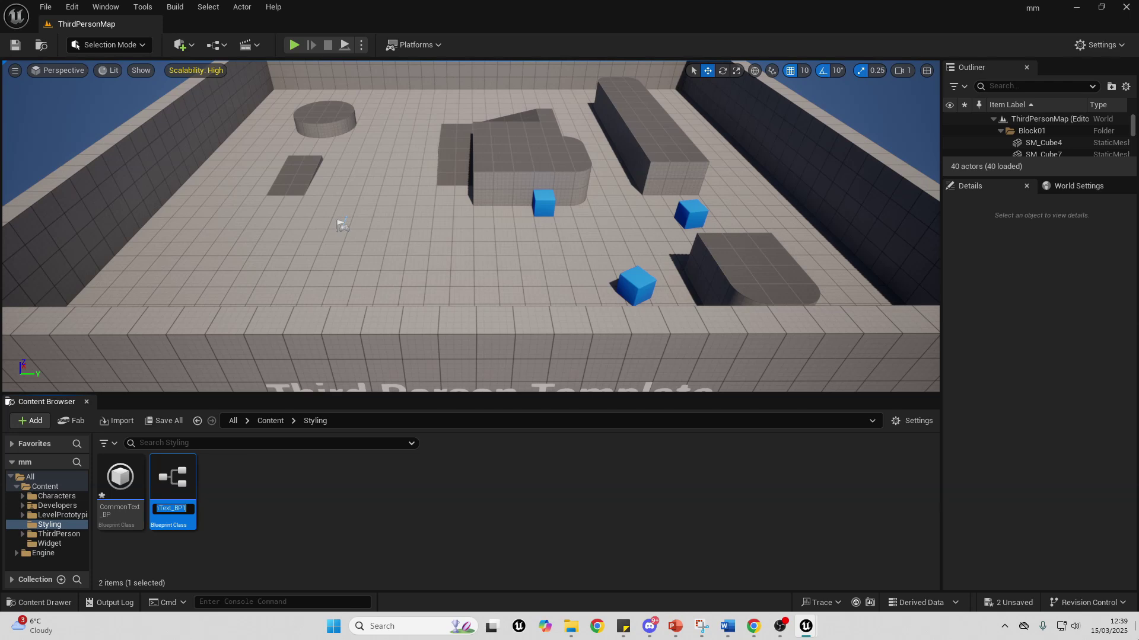
key("Return")
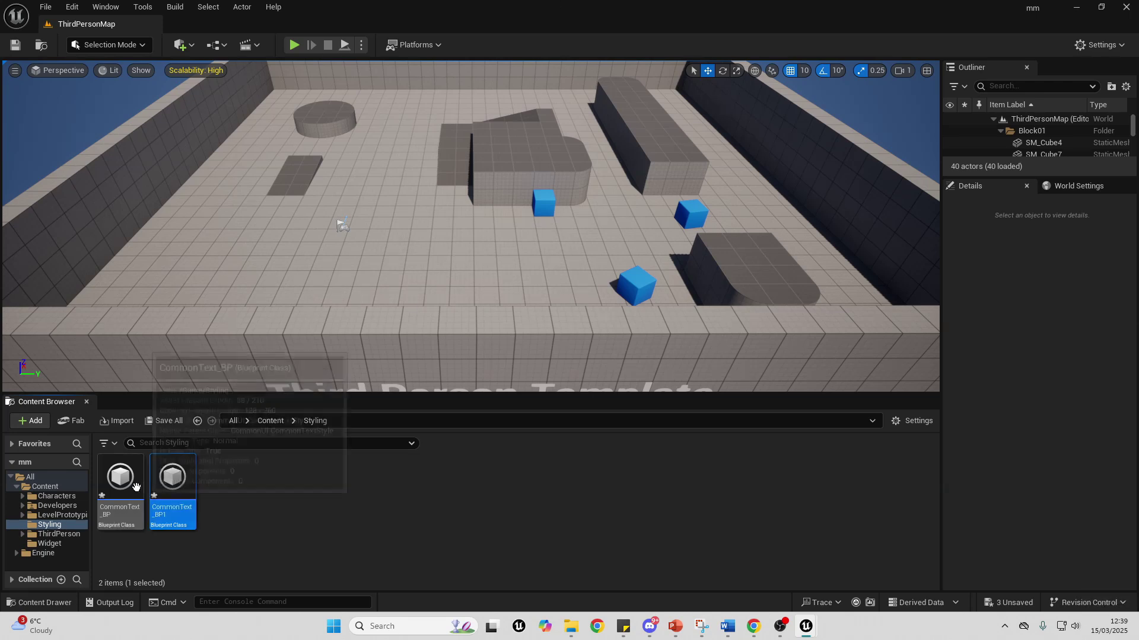
double_click(181, 480)
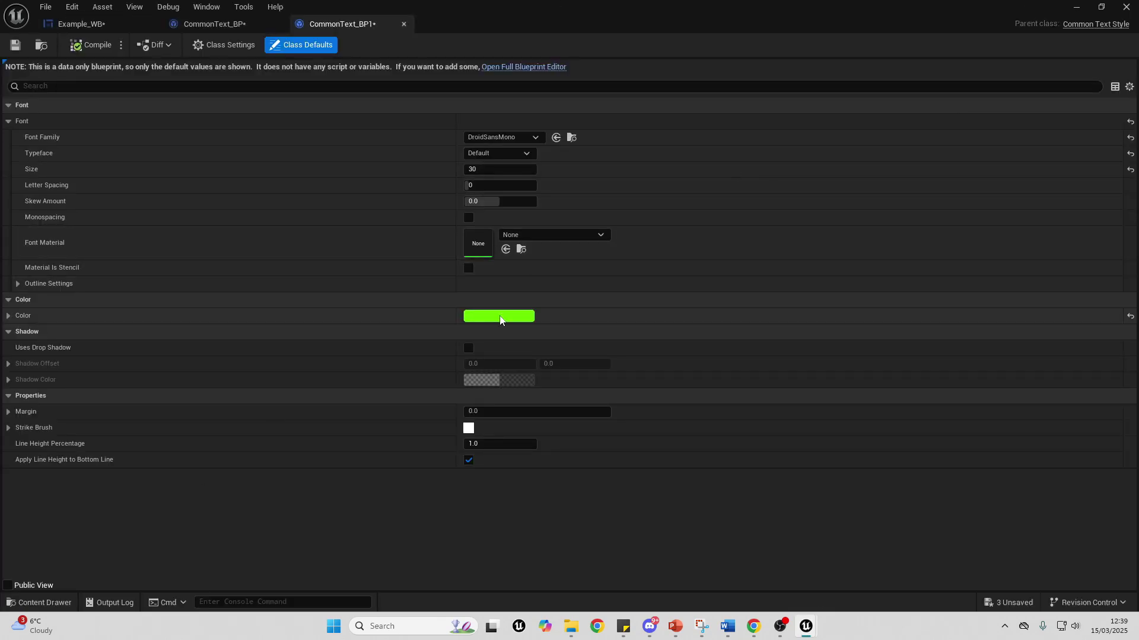
Give CommonText_BP1 a blue text colour and the Roboto font family, then compile it
left_click(500, 320)
left_click(532, 355)
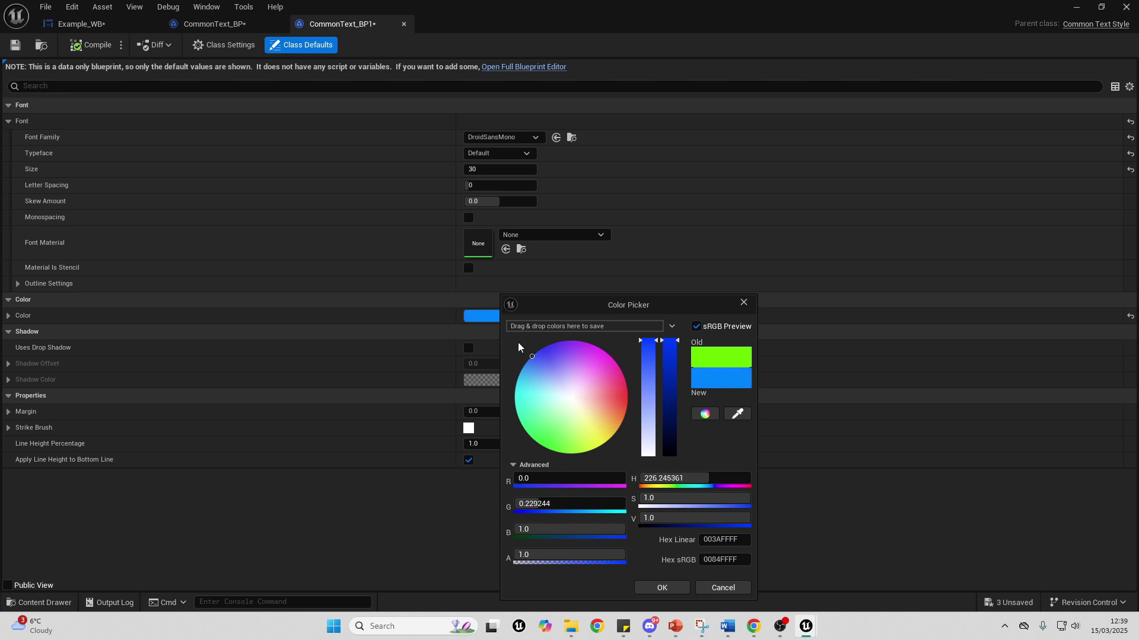
left_click(659, 588)
left_click(536, 138)
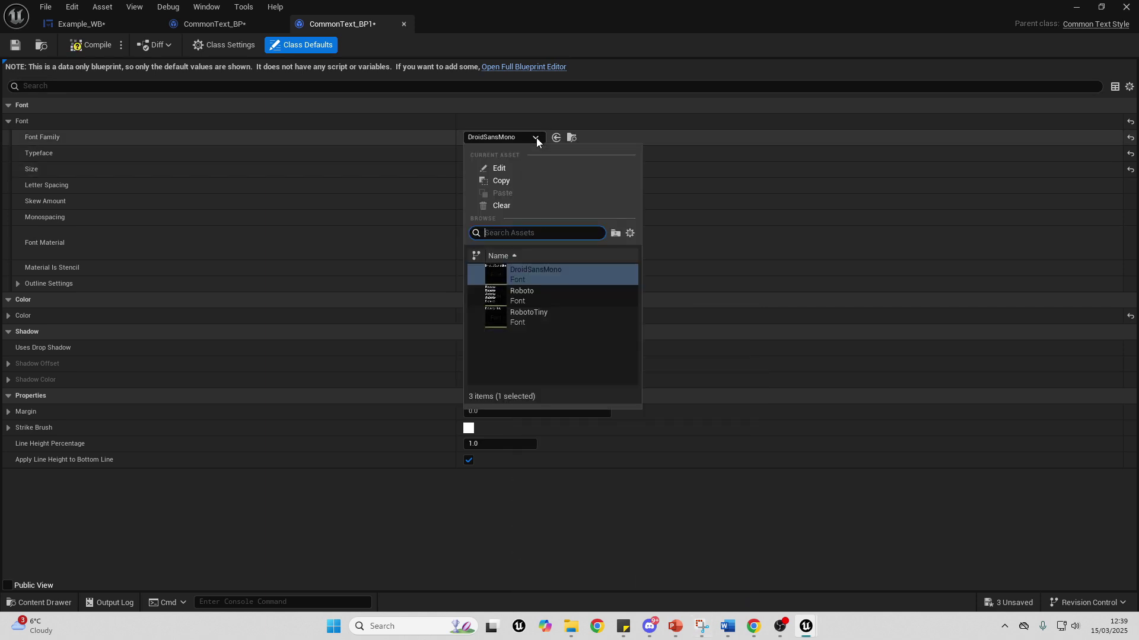
left_click(542, 296)
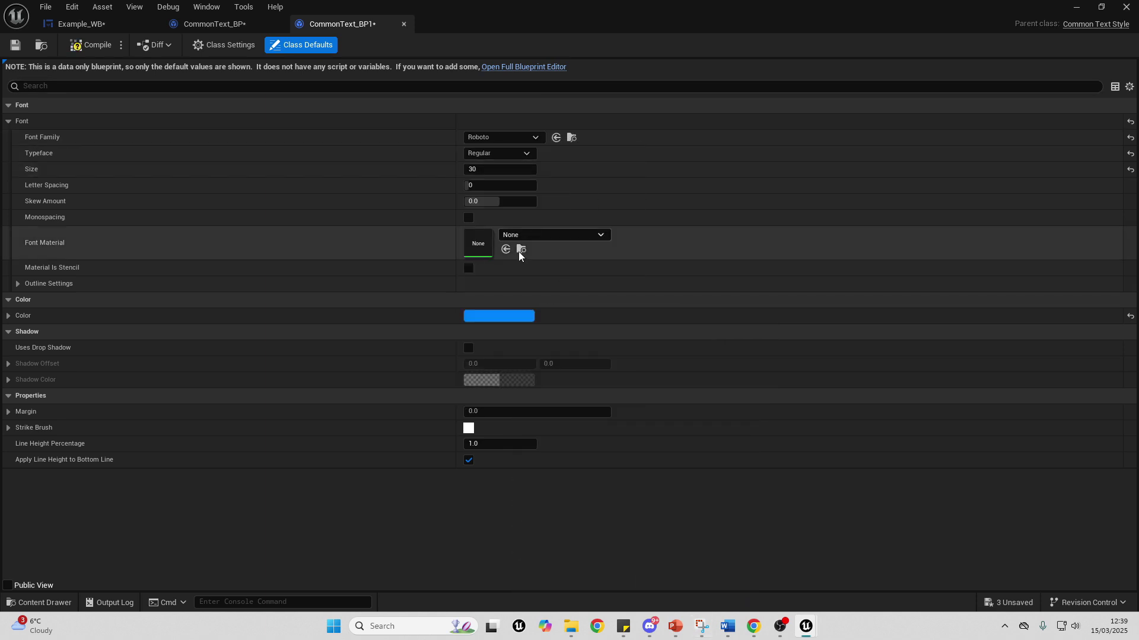
left_click(86, 45)
Add a second Common Text widget at the top right of the Example_WB canvas
left_click(81, 23)
left_click(100, 149)
left_click_drag(100, 151, 619, 186)
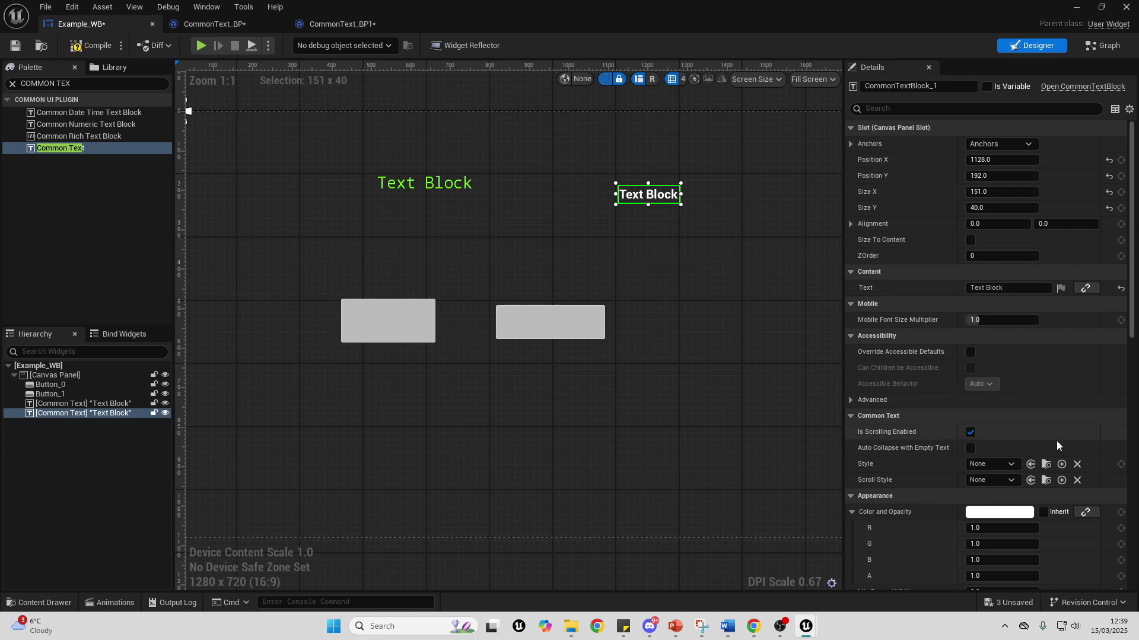
Set the second Common Text's Style to CommonText_BP1 so it turns blue
left_click(987, 481)
left_click(1003, 465)
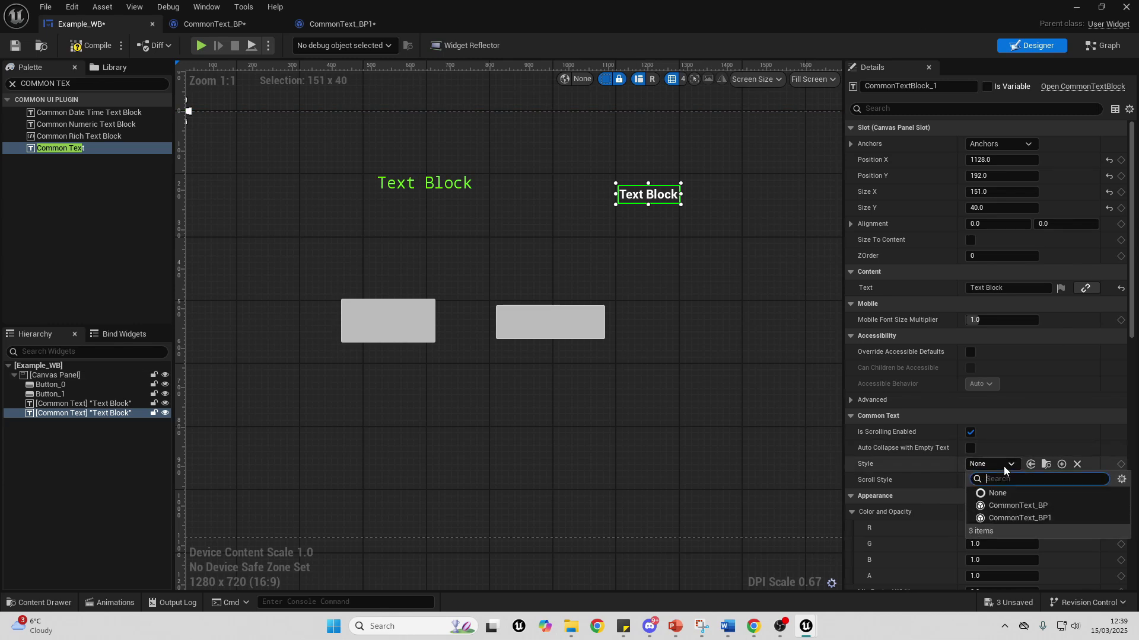
left_click(1008, 518)
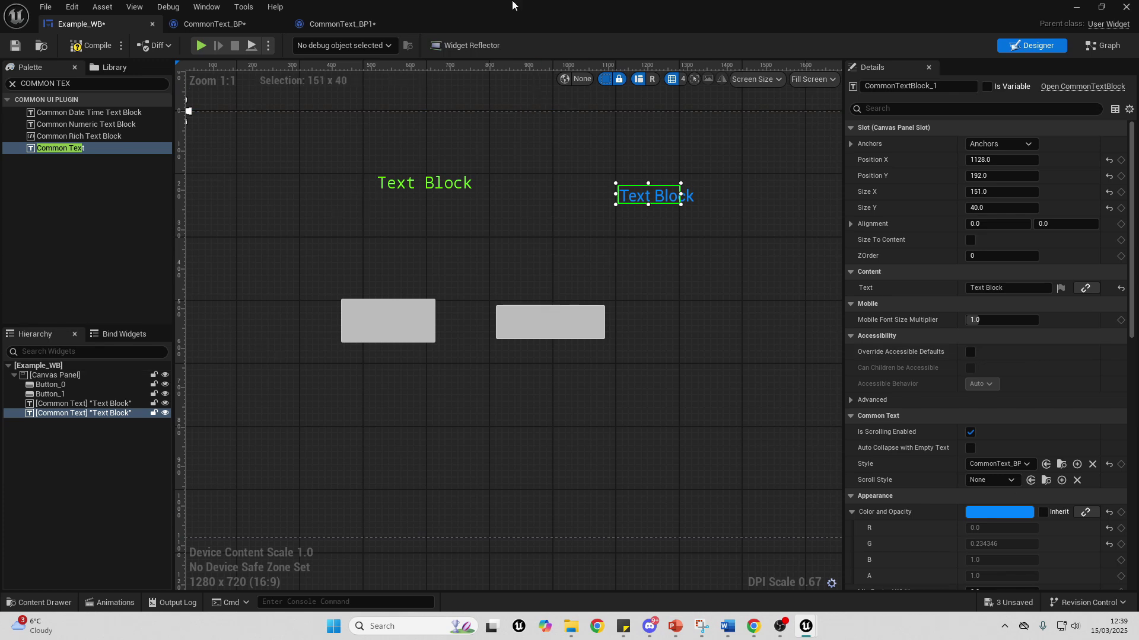
Inspect the green Text Block and Button_0, then minimize the widget editor
left_click(408, 187)
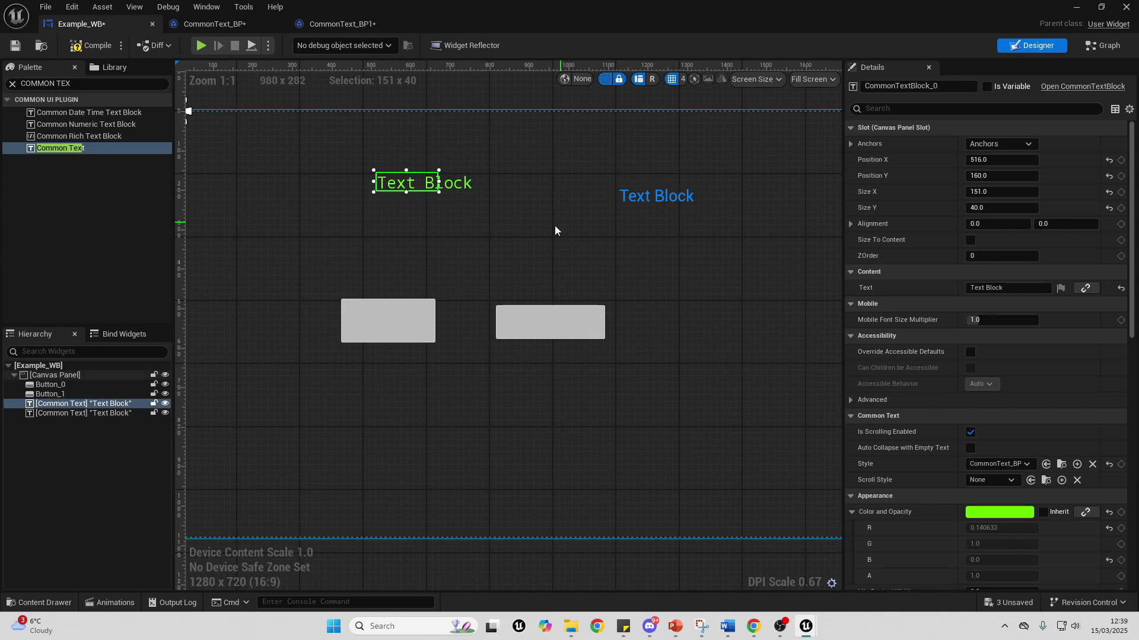
left_click(425, 313)
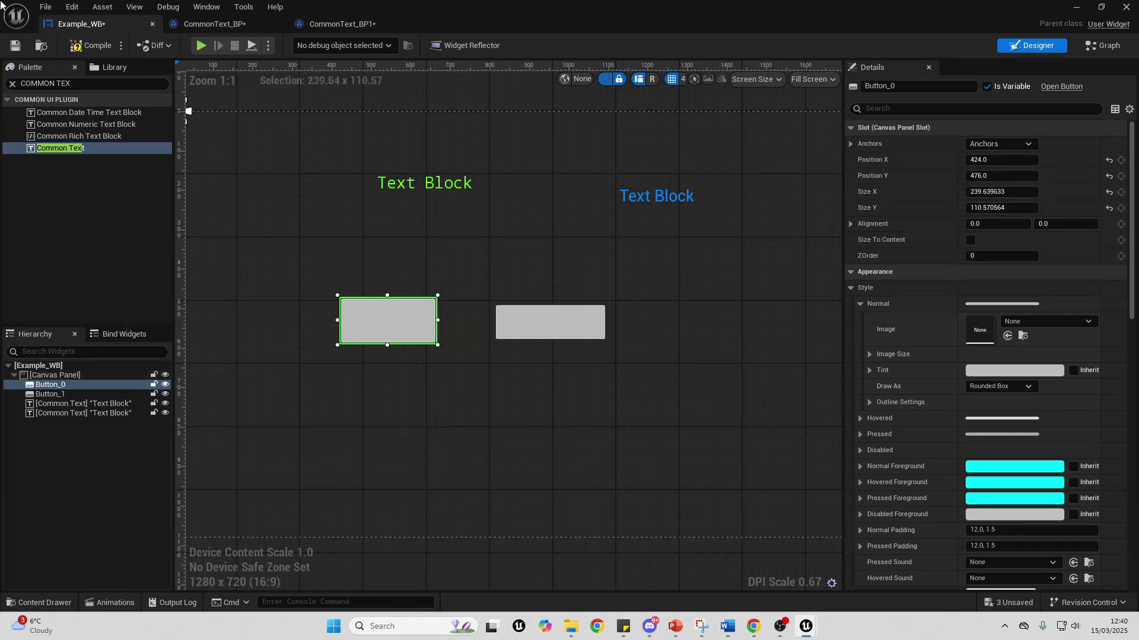
left_click(1075, 7)
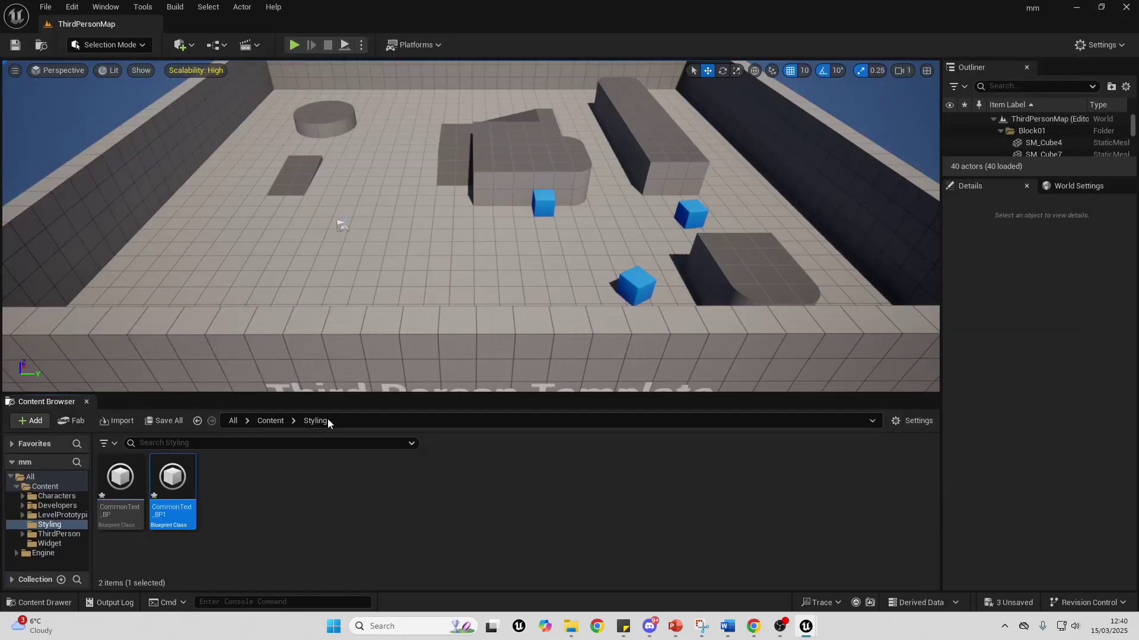
Create a new Blueprint class in Styling with CommonButtonStyle as its parent
left_click(312, 488)
right_click(294, 496)
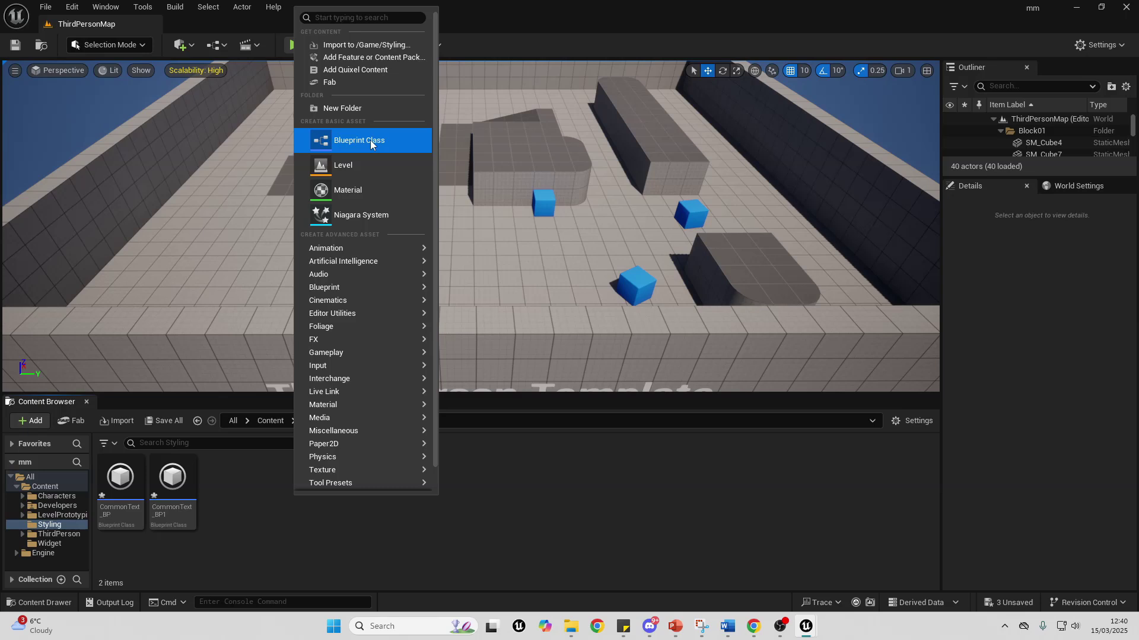
left_click(370, 140)
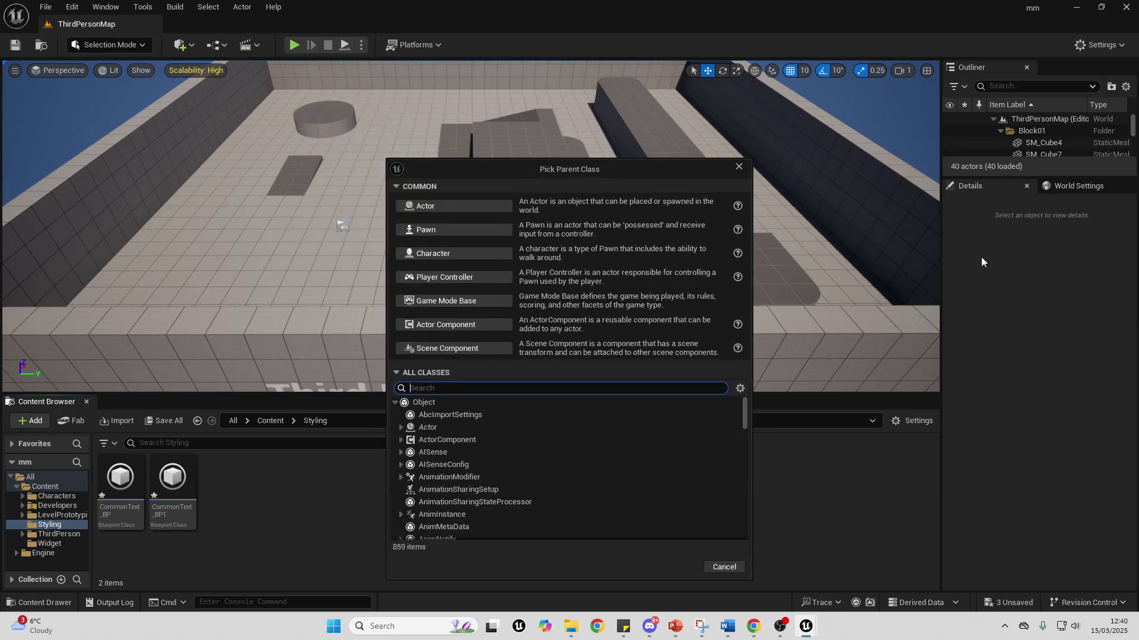
type("COMMON BUT")
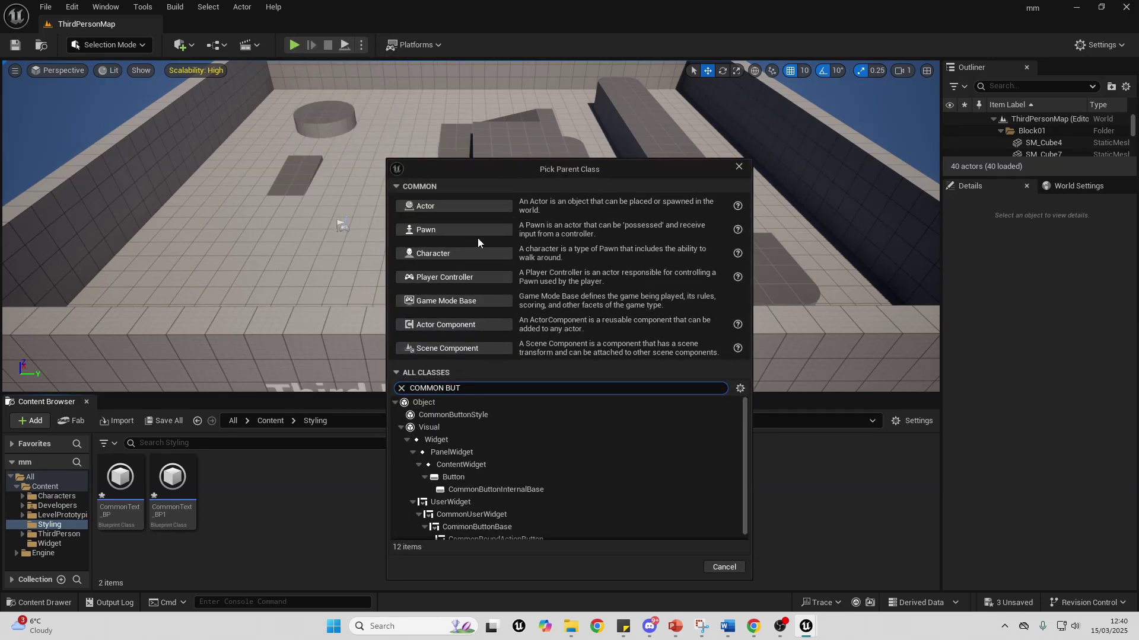
left_click(487, 414)
left_click(677, 567)
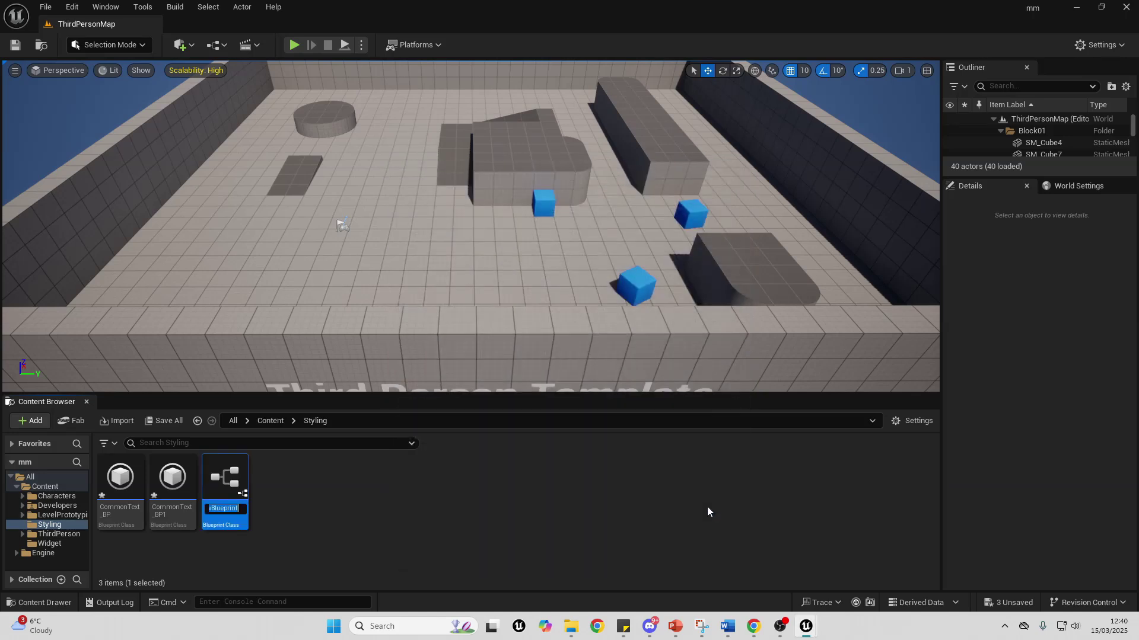
Name the new asset Commonbutton_BP and open it for editing
type("Commonbutton_BP")
key("Return")
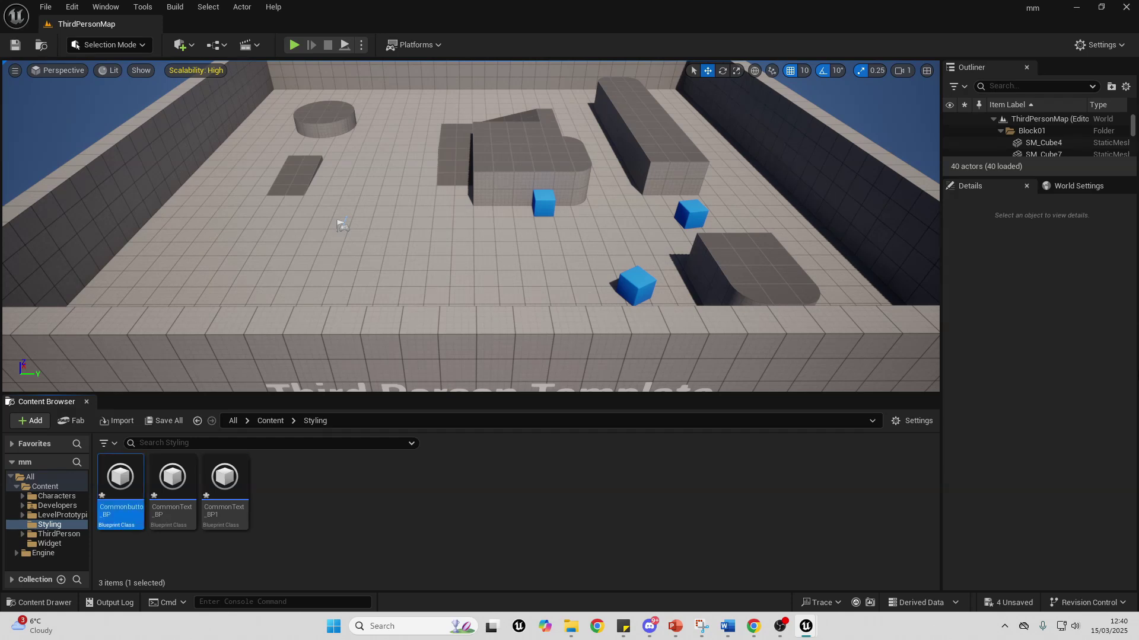
double_click(136, 505)
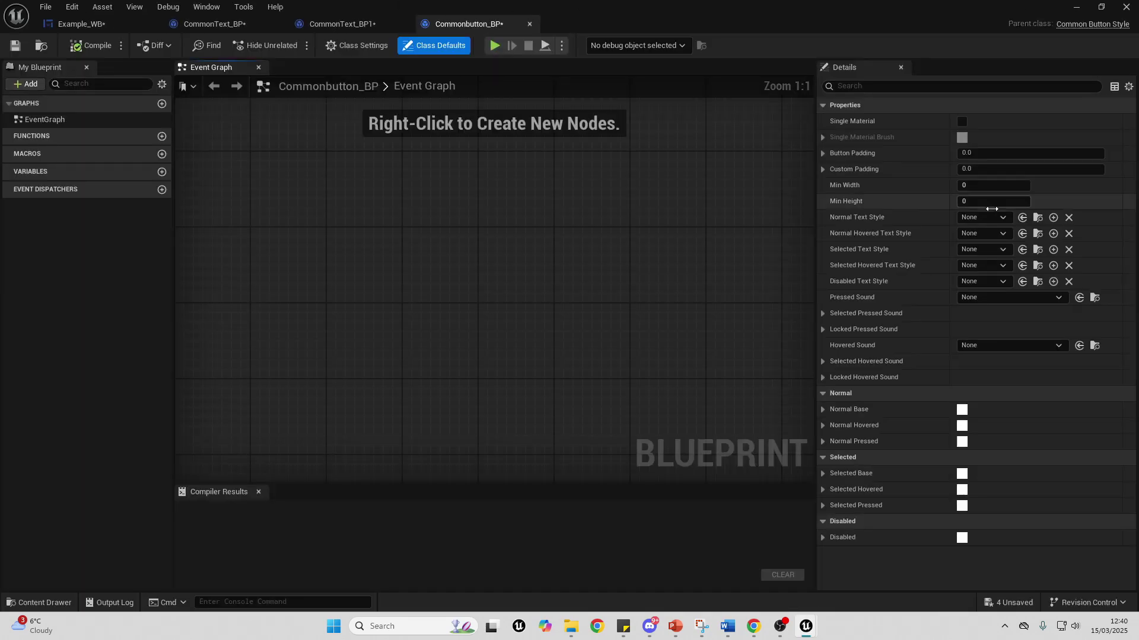
Set the Normal Base tint of Commonbutton_BP to a saturated yellow-green
left_click(822, 409)
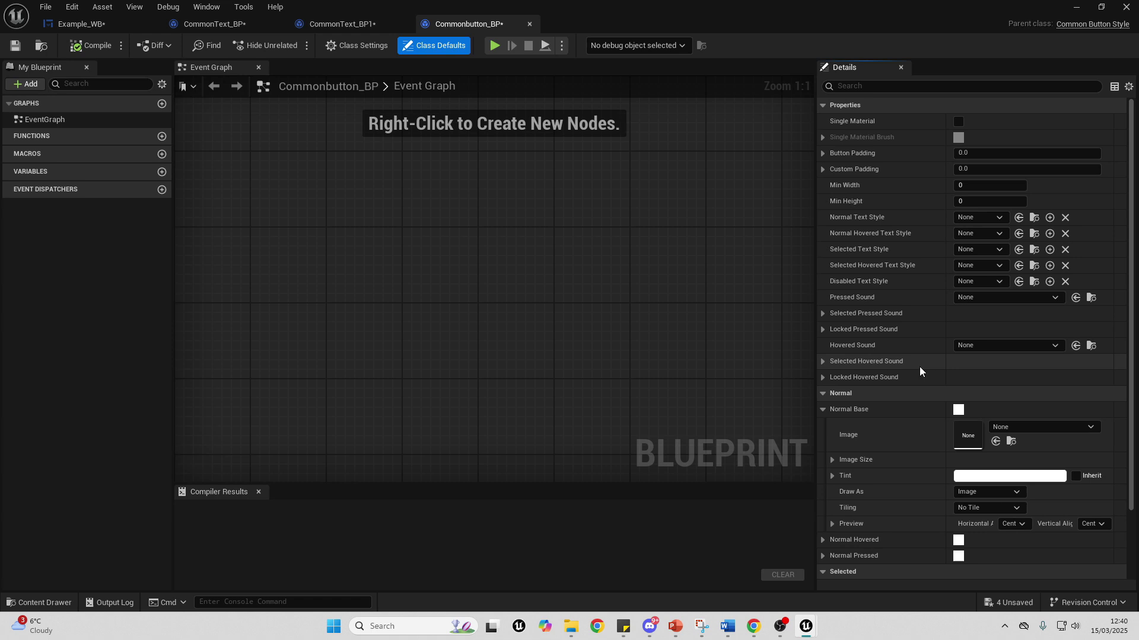
scroll(948, 397, "down", 2)
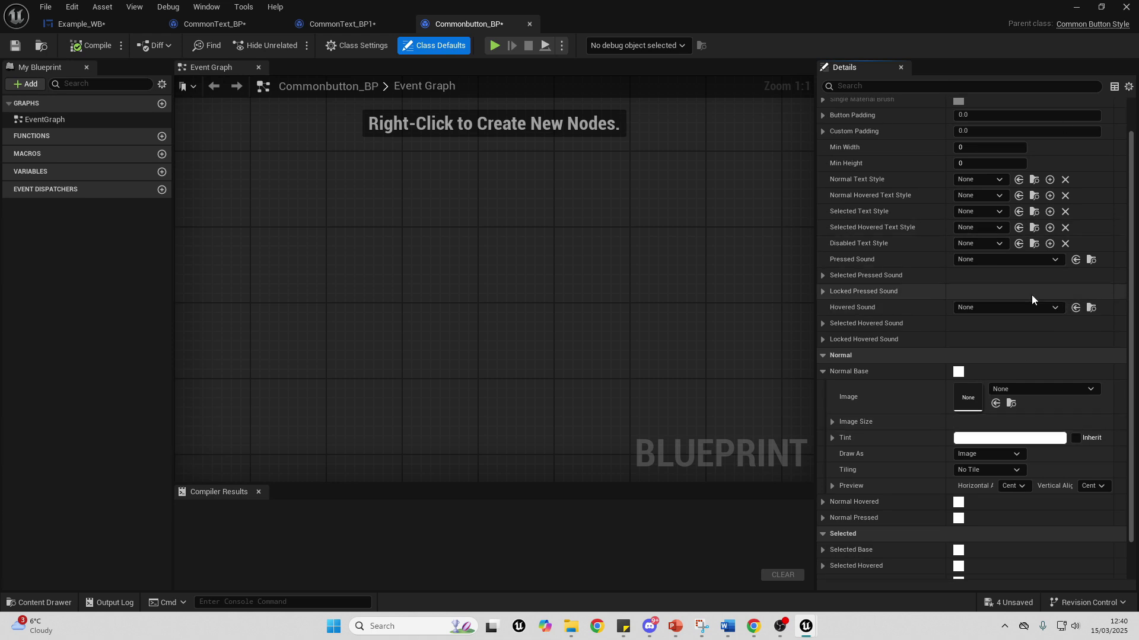
left_click(975, 439)
left_click_drag(796, 434, 805, 475)
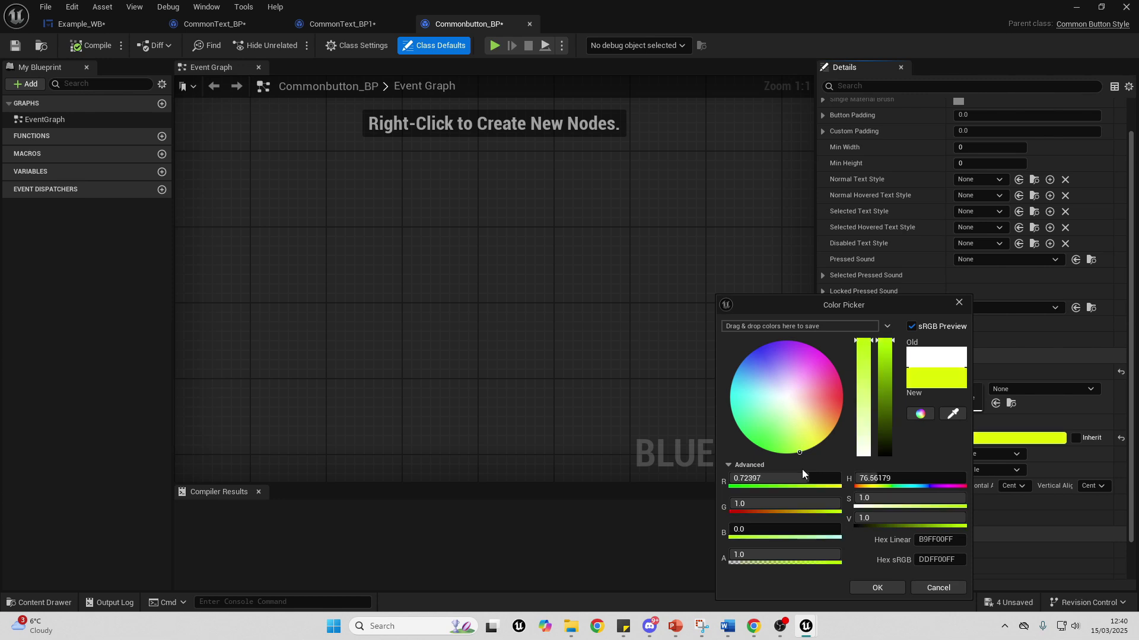
left_click(879, 589)
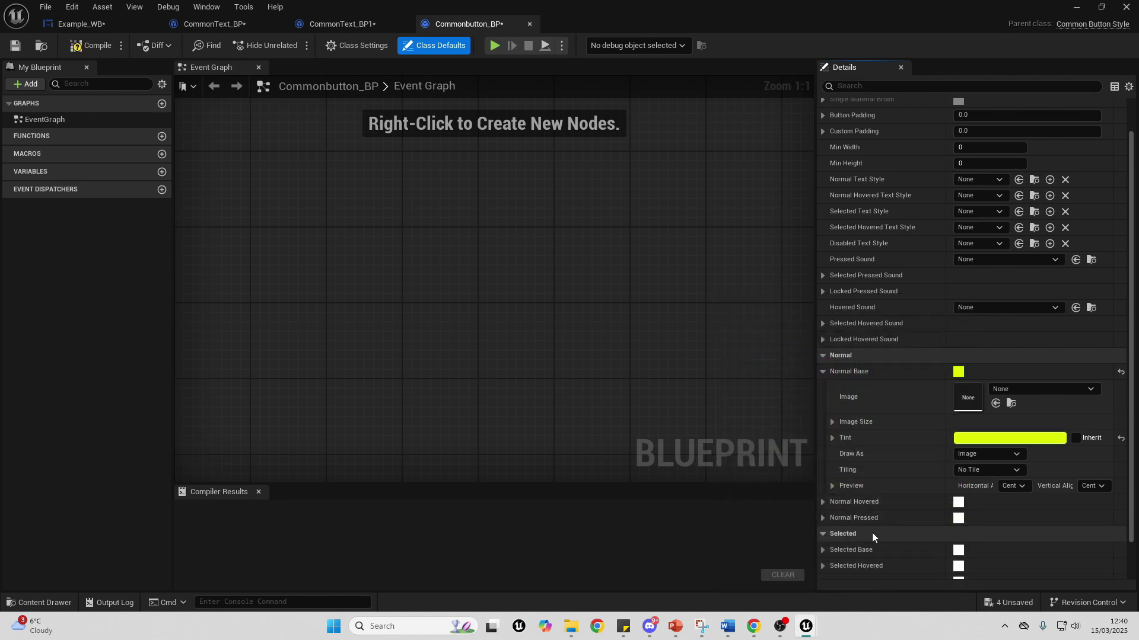
Set the Normal Hovered tint to red and compile Commonbutton_BP with F7
left_click(823, 503)
scroll(998, 471, "down", 4)
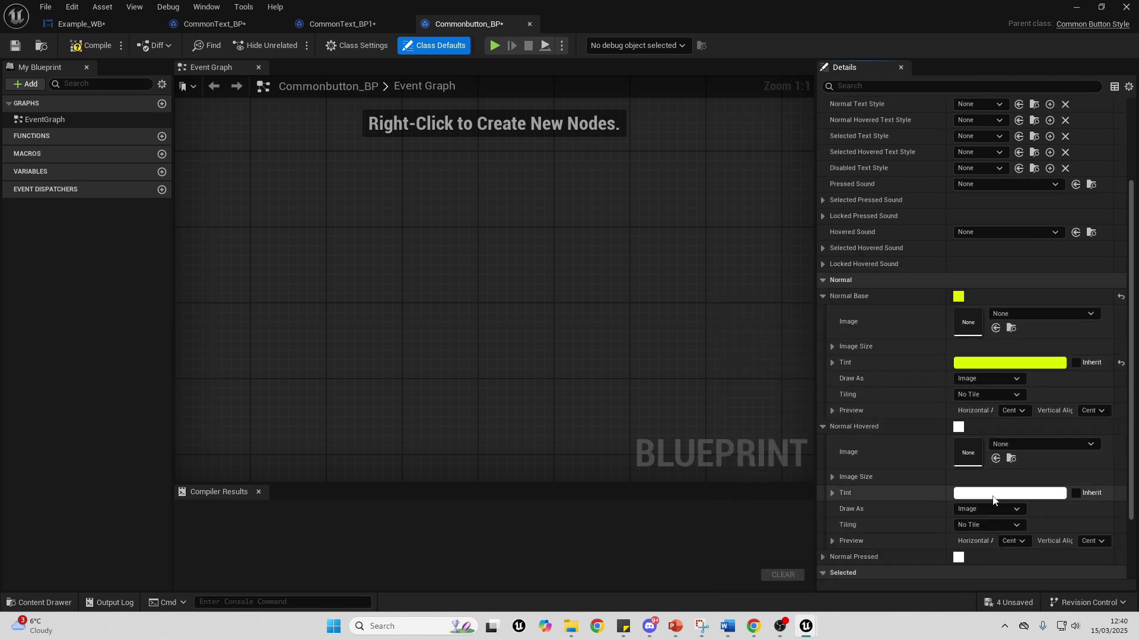
left_click(1008, 493)
left_click_drag(831, 425, 907, 400)
left_click(905, 591)
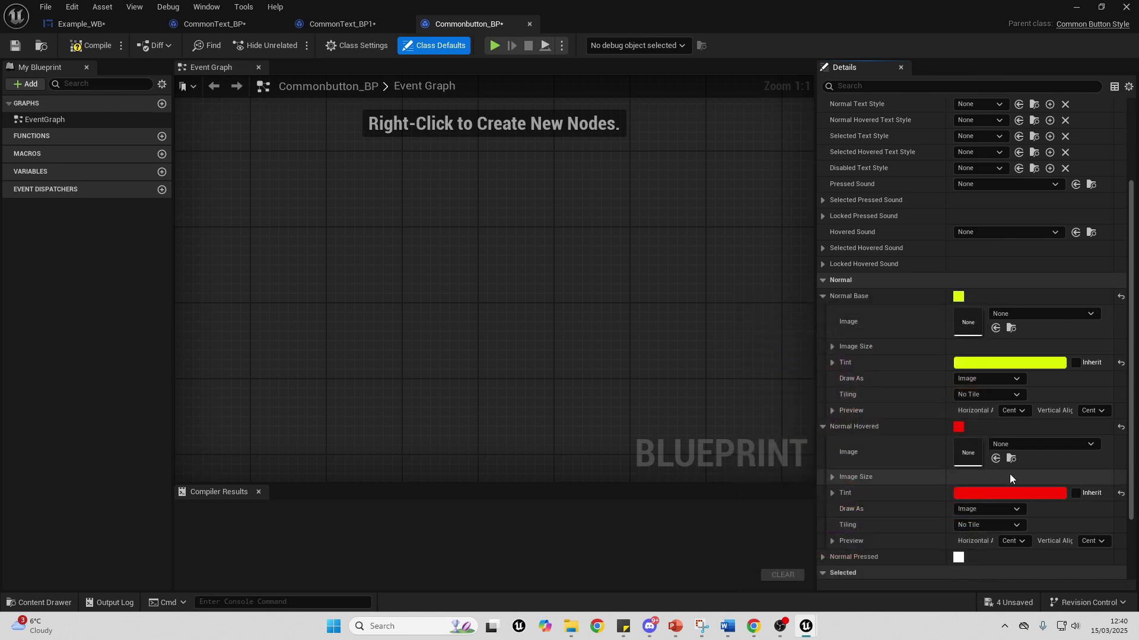
scroll(844, 453, "down", 4)
left_click(833, 477)
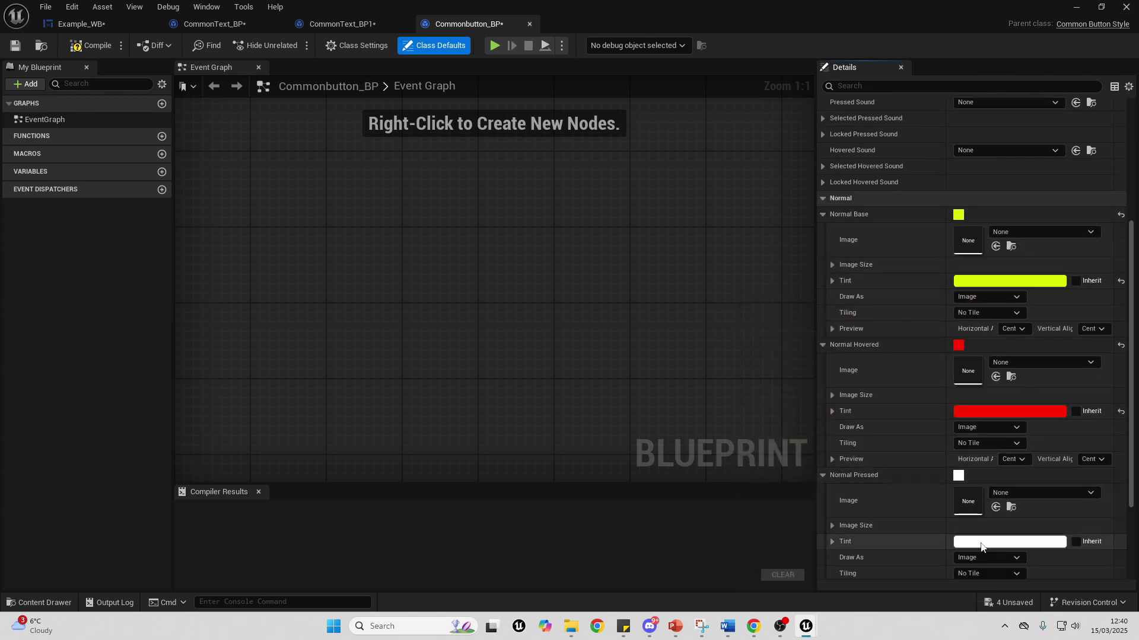
key("F7")
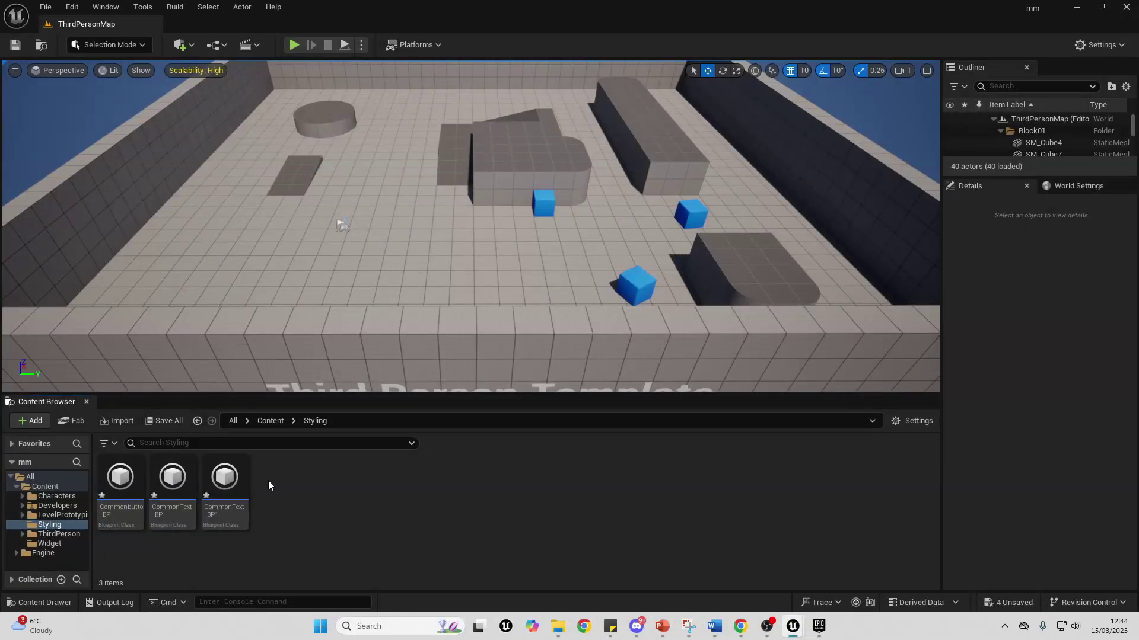
Create a new Blueprint class in Styling with CommonButtonBase as its parent
right_click(323, 492)
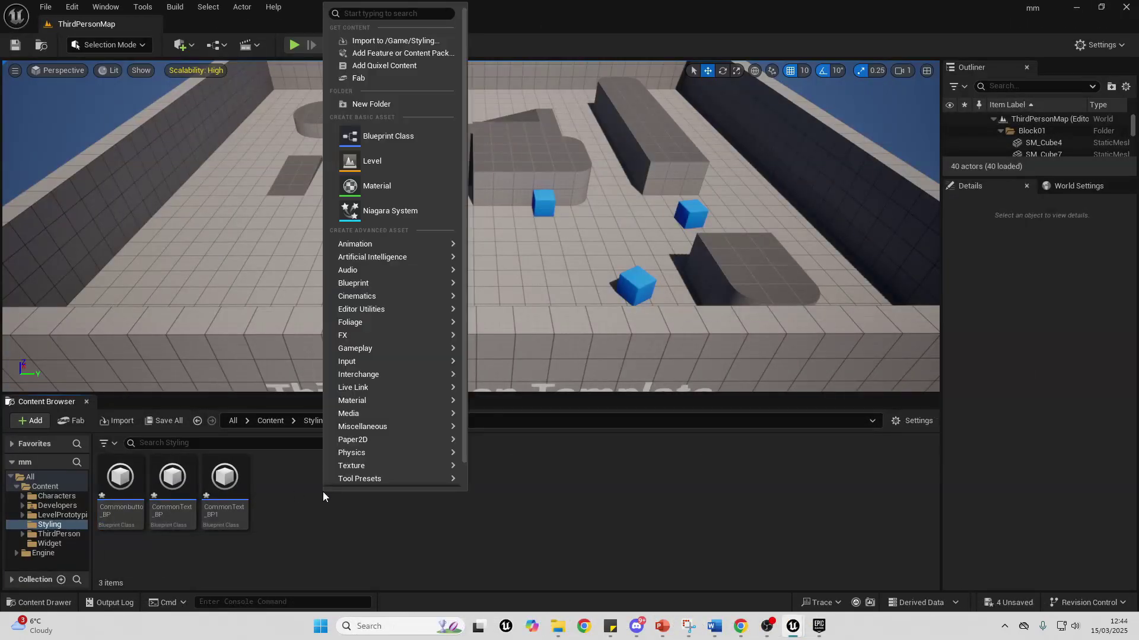
left_click(404, 138)
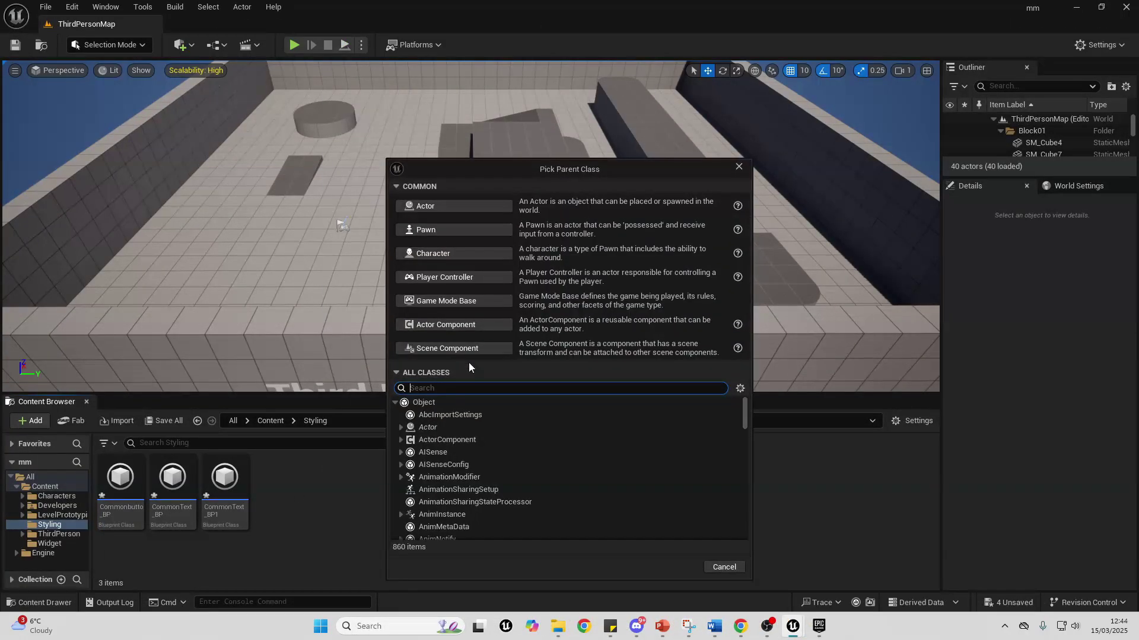
type("COMM")
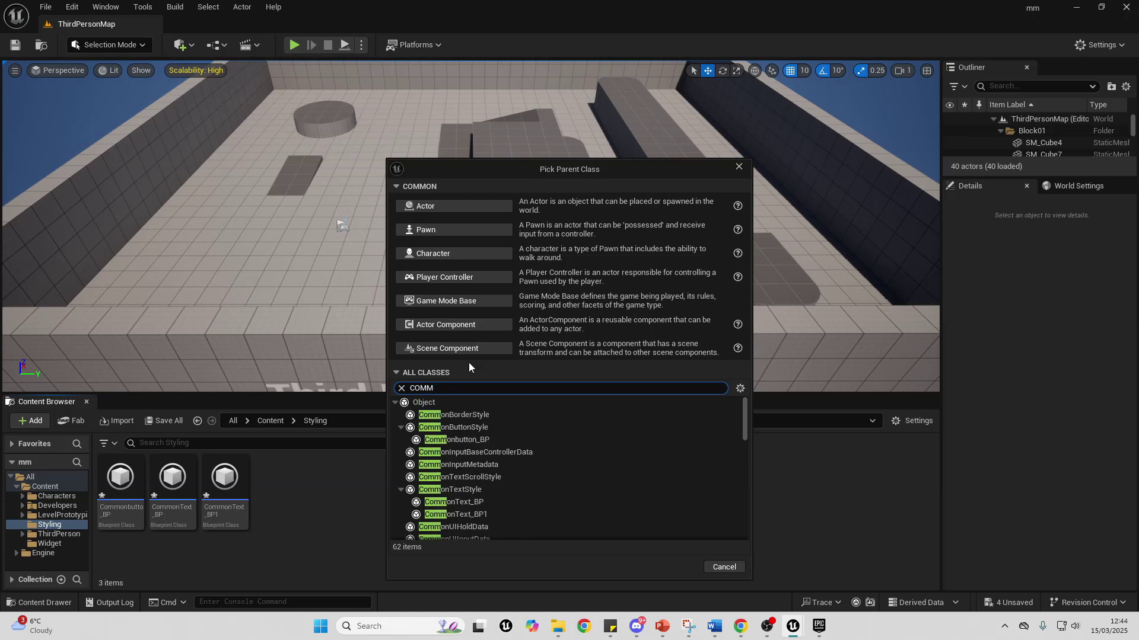
type("ON BUTTON BA")
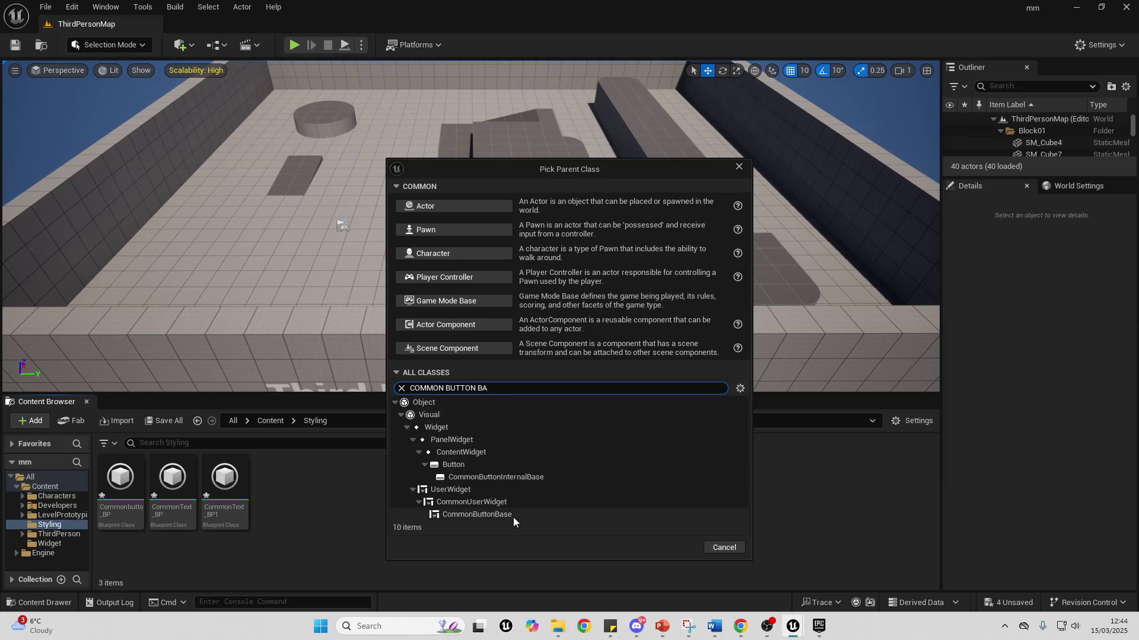
left_click(514, 516)
left_click(676, 549)
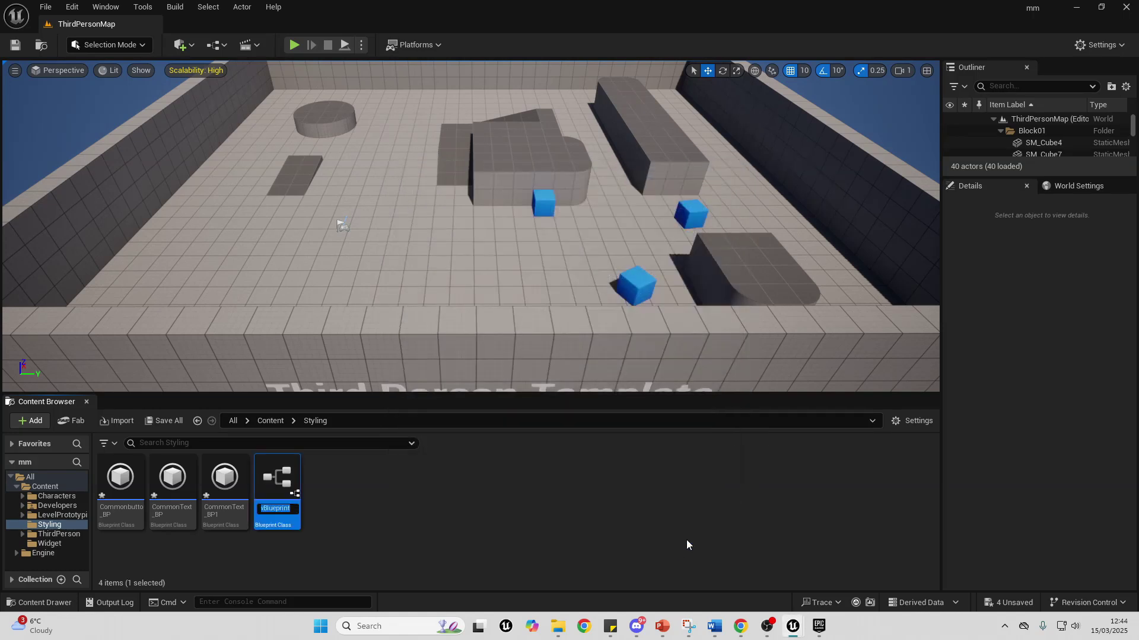
Name the new widget Basebutton_BP and open it in the widget designer
type("B")
key("Return")
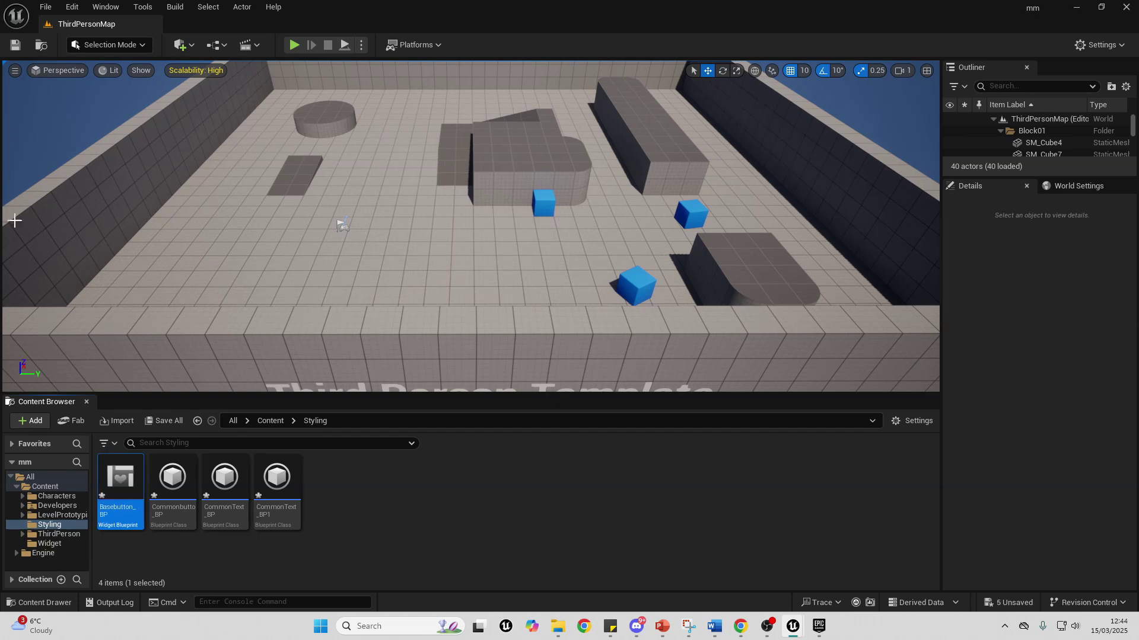
double_click(126, 473)
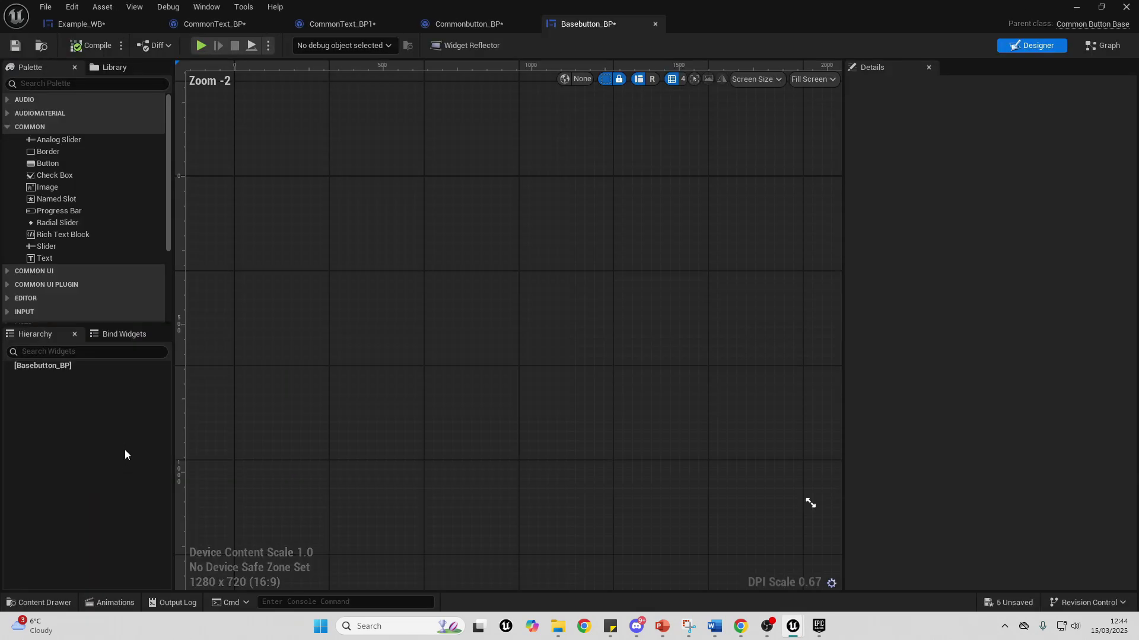
Add an Overlay from the Palette as Basebutton_BP's root
left_click(75, 87)
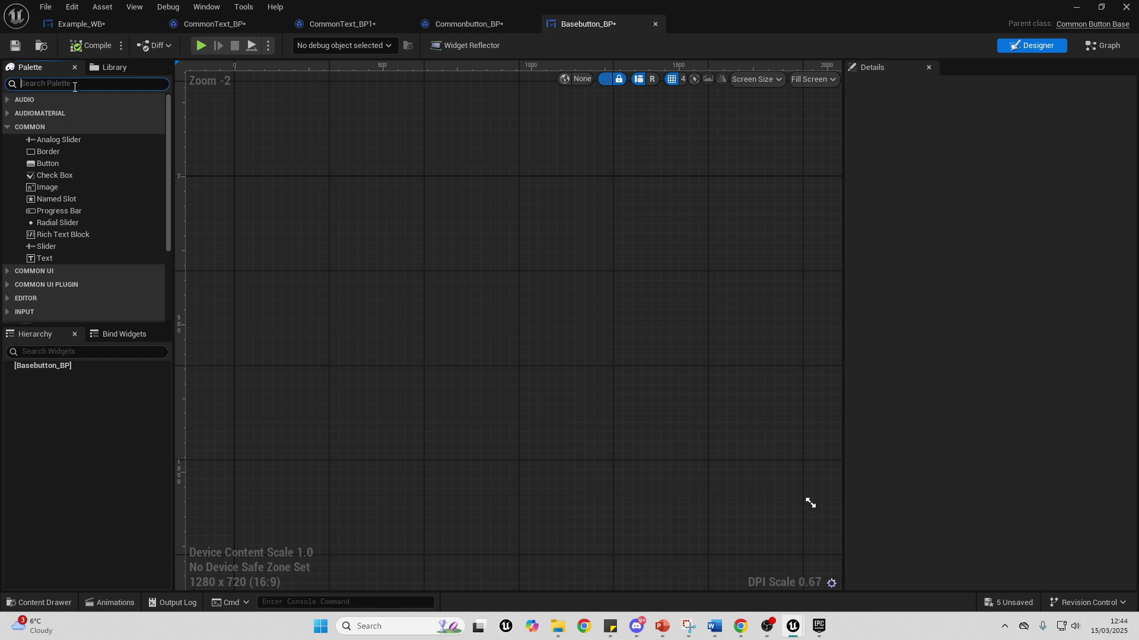
type("OVER")
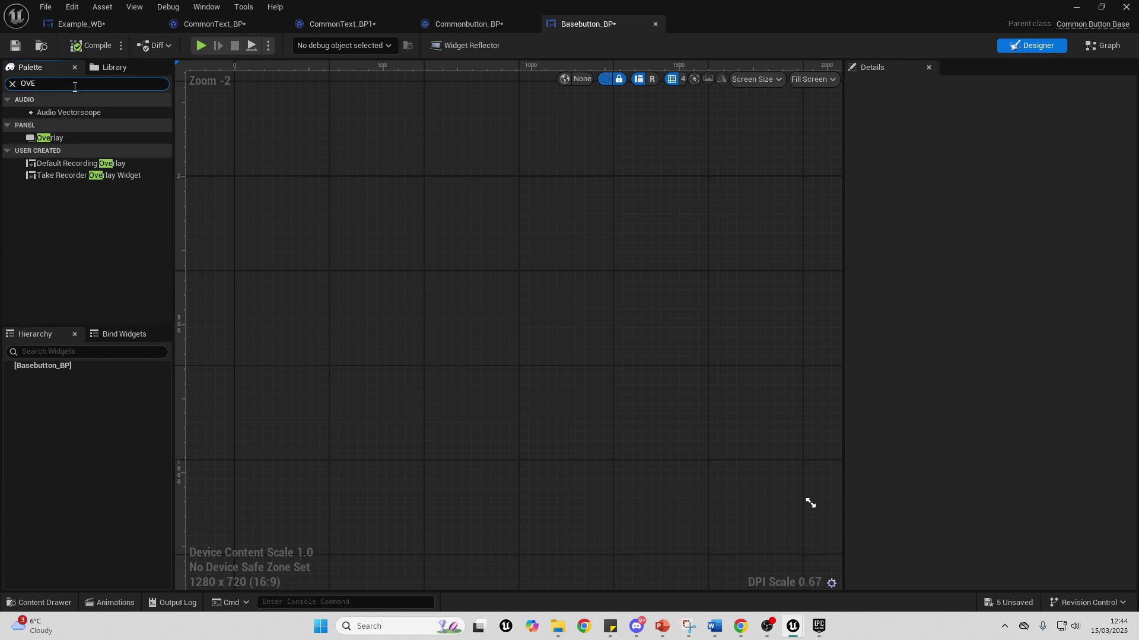
left_click_drag(56, 111, 88, 369)
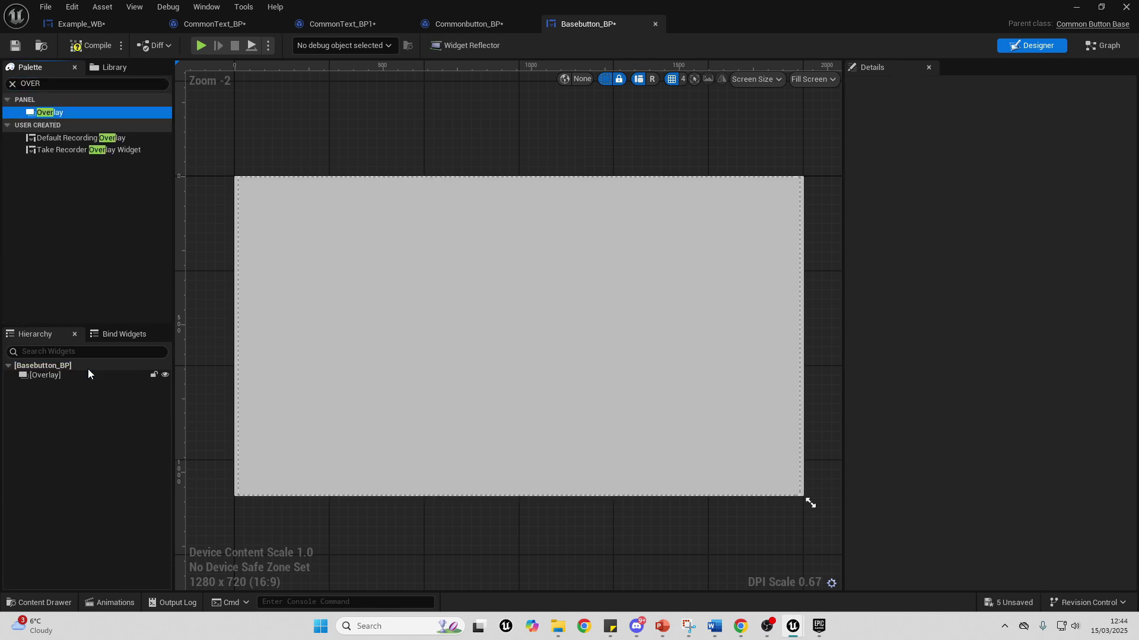
Set the designer preview to Custom on Screen at 250 wide by 60 high
left_click(816, 81)
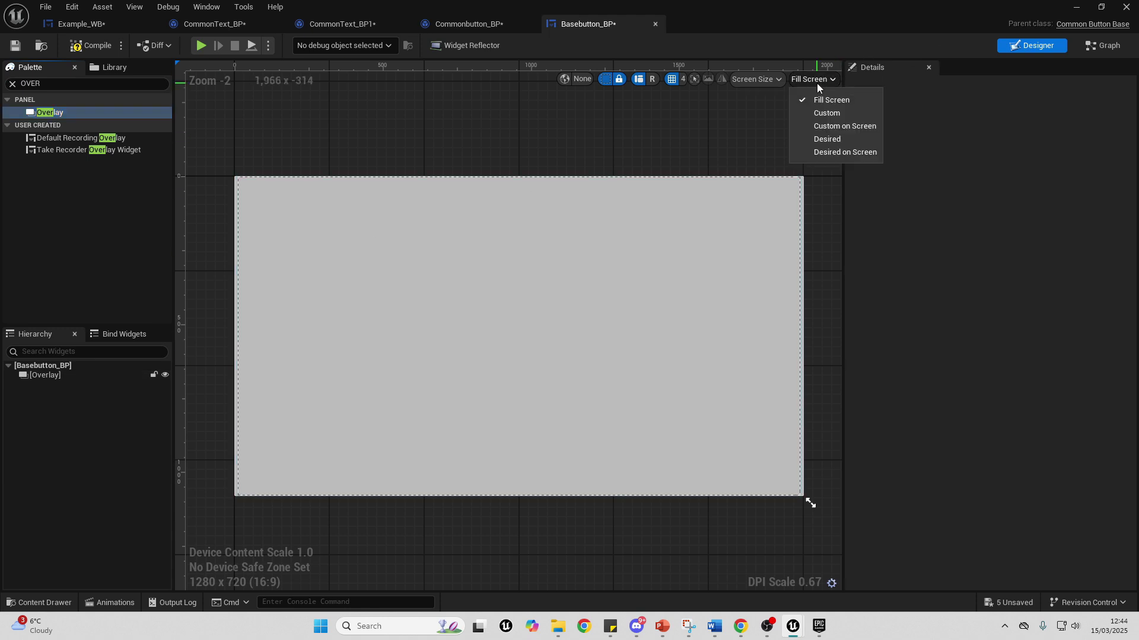
left_click(845, 126)
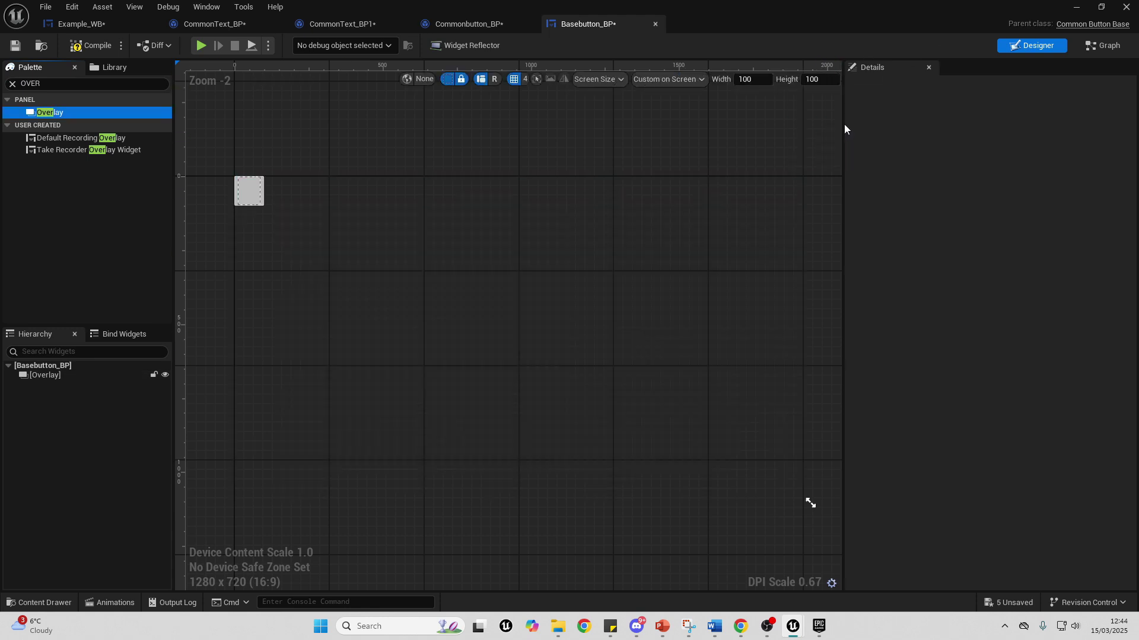
left_click(756, 78)
type("250")
key("Return")
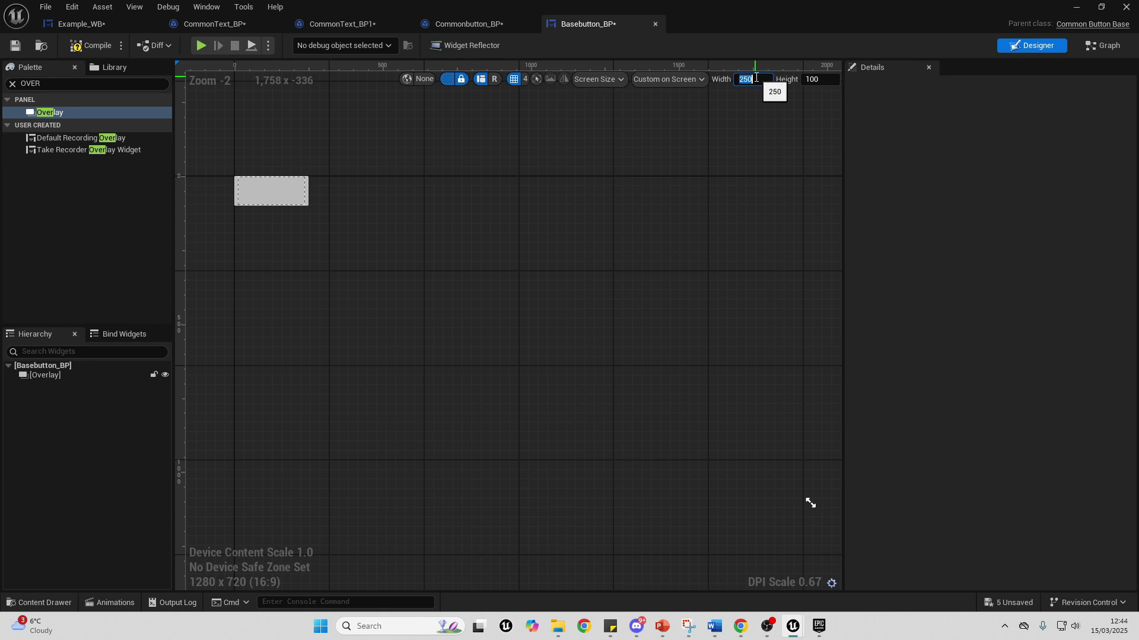
type("60")
key("Return")
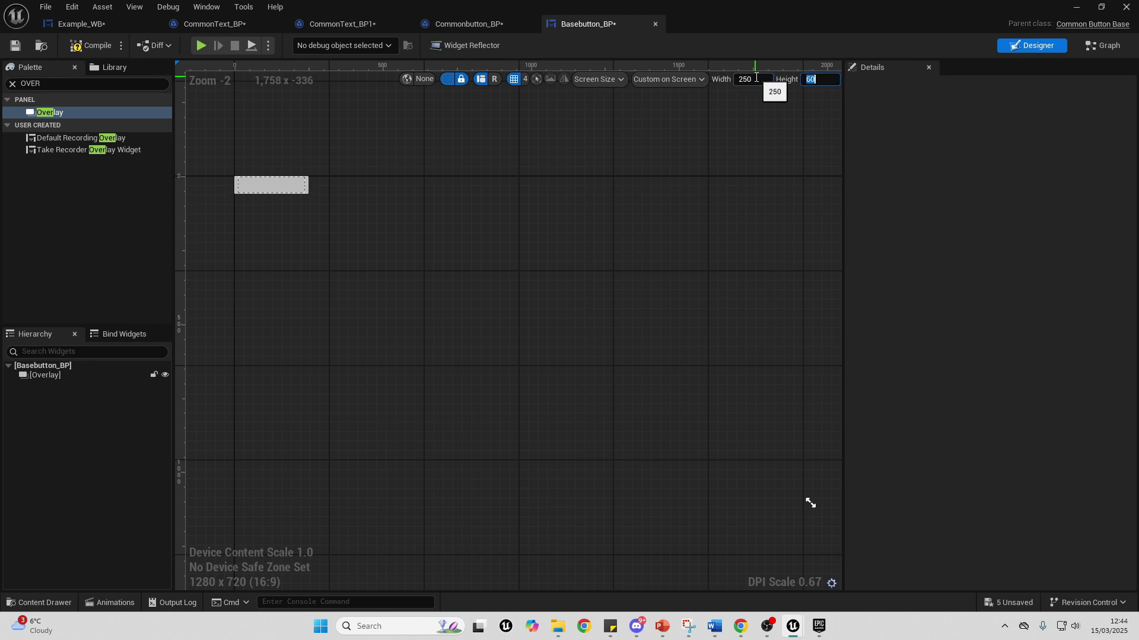
Add a Common Text widget inside the Overlay
scroll(224, 140, "up", 8)
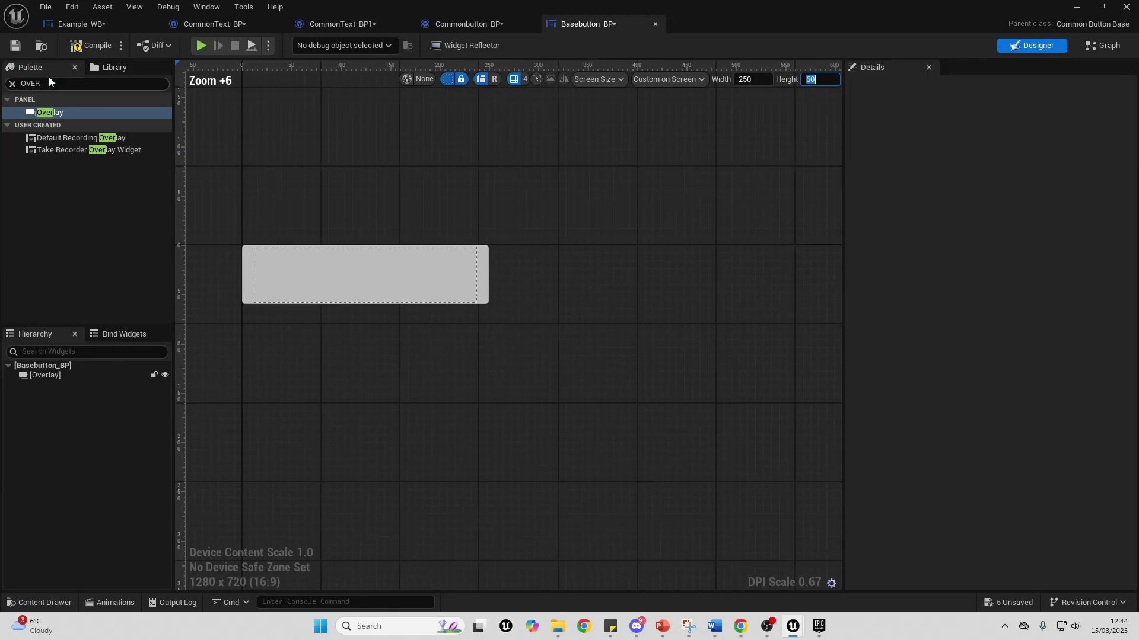
left_click_drag(48, 83, 2, 83)
type("COMM")
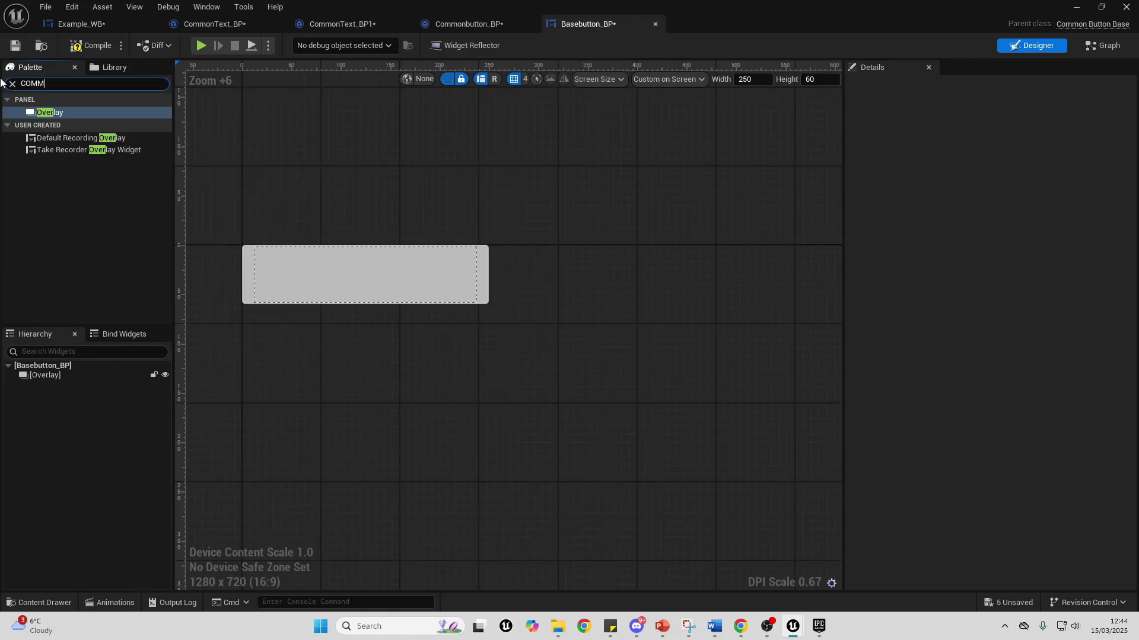
type("ON TEX")
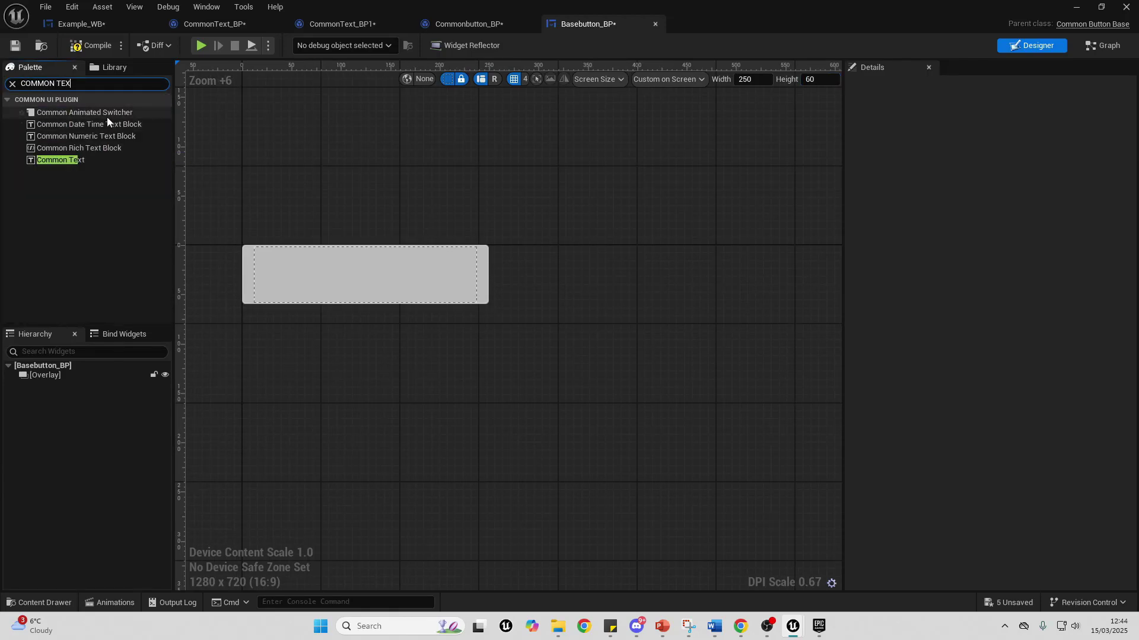
left_click_drag(59, 148, 41, 373)
Apply the CommonText_BP style to the Overlay's Text Block
left_click(63, 386)
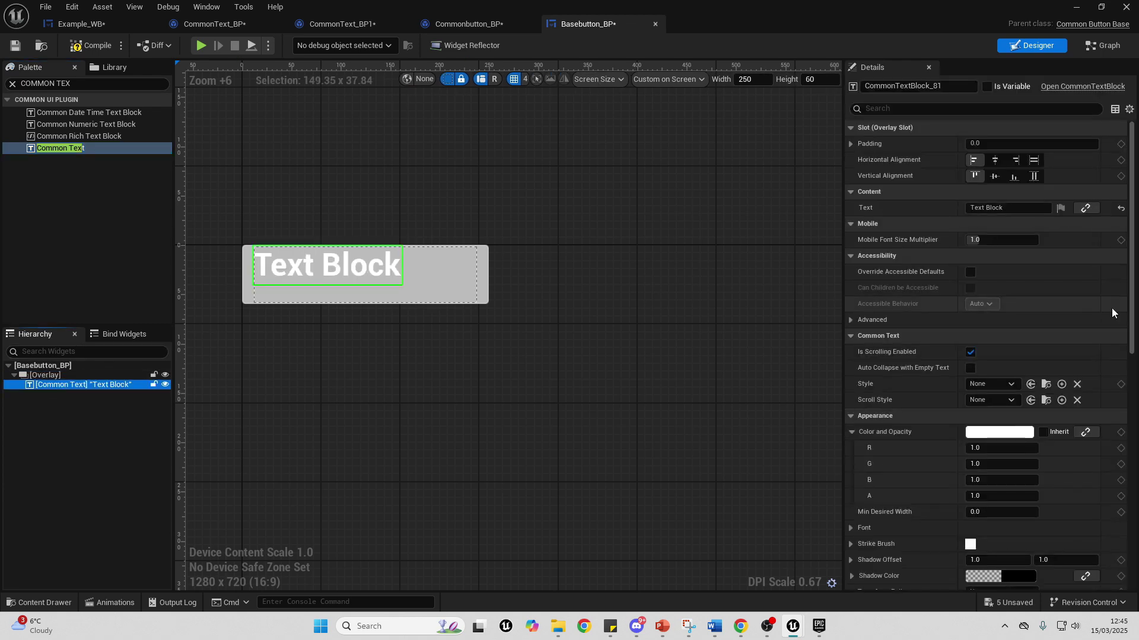
left_click(998, 385)
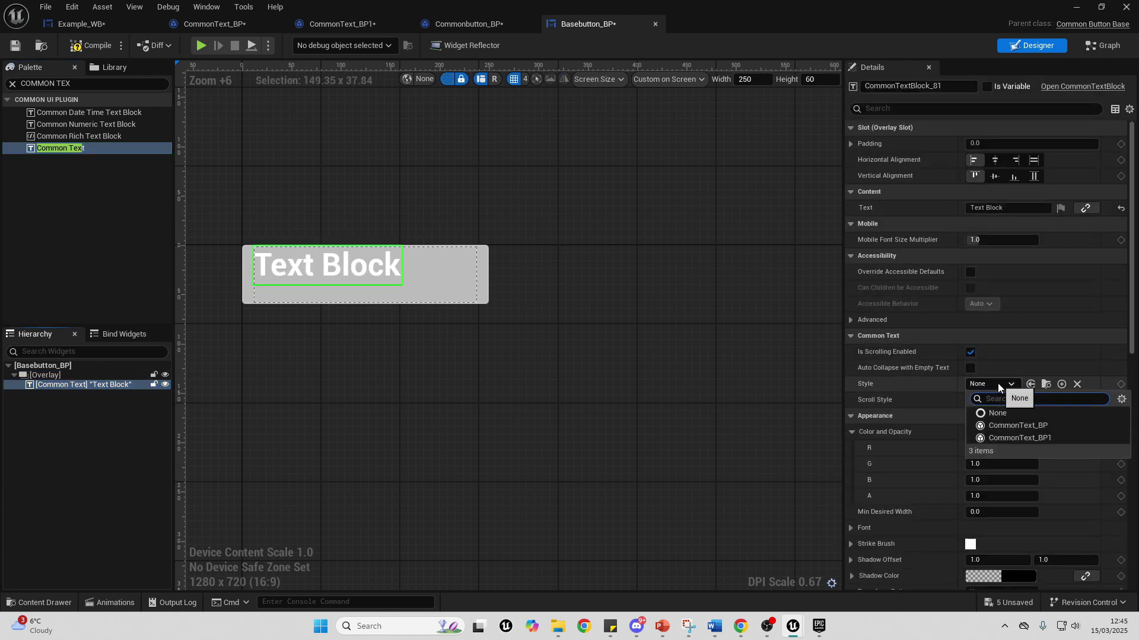
left_click(1015, 426)
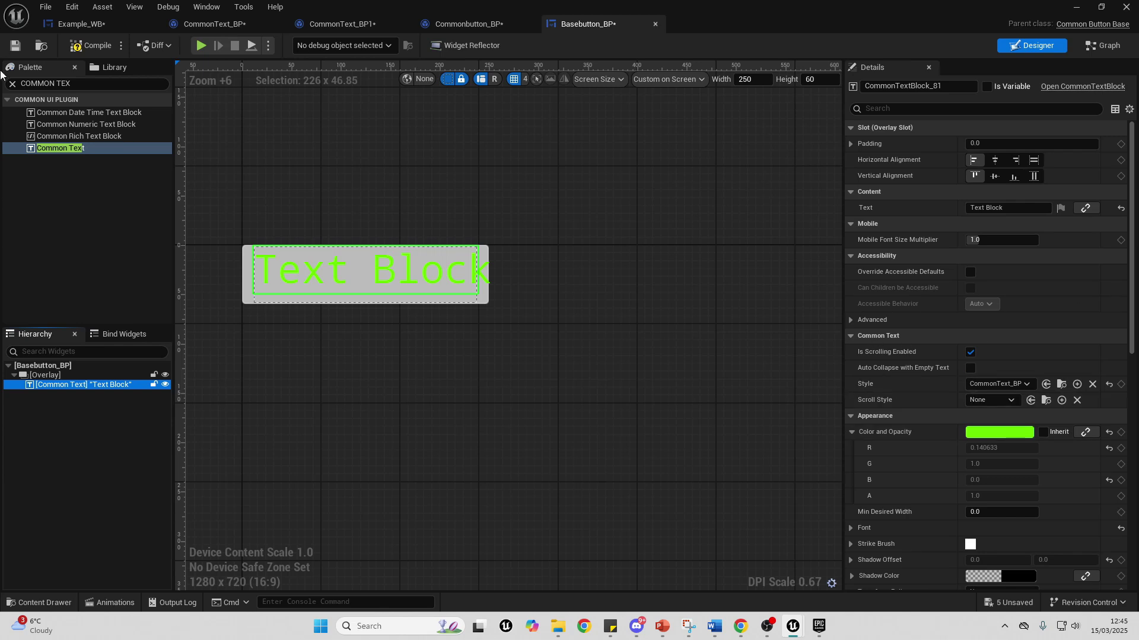
Set the button root's Style to Commonbutton_BP
left_click(43, 365)
left_click(1010, 191)
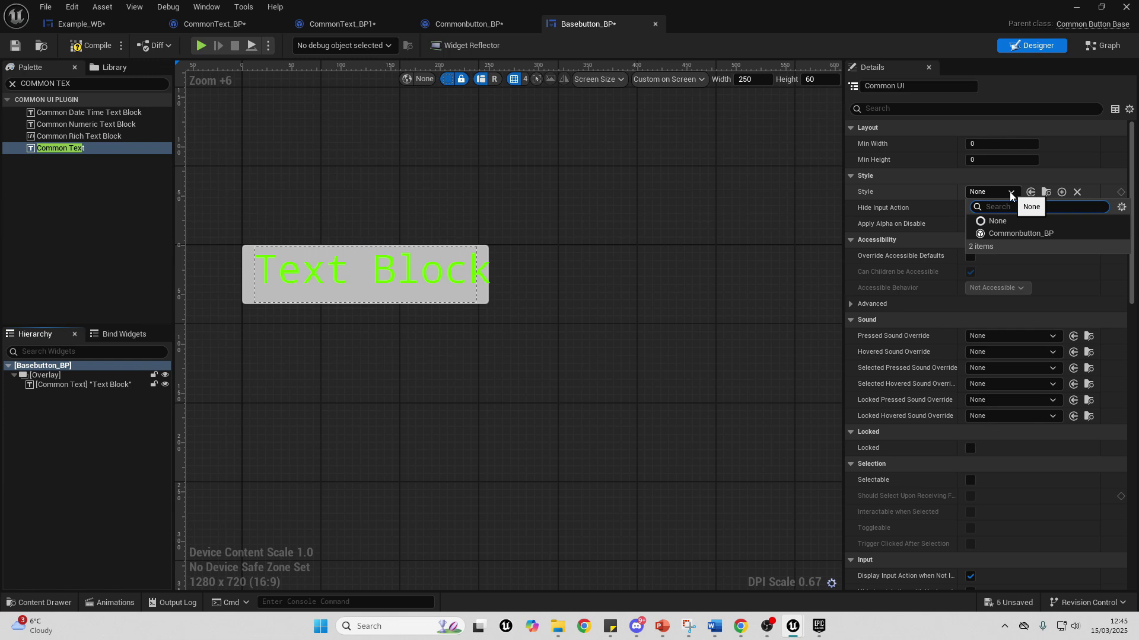
left_click(1034, 233)
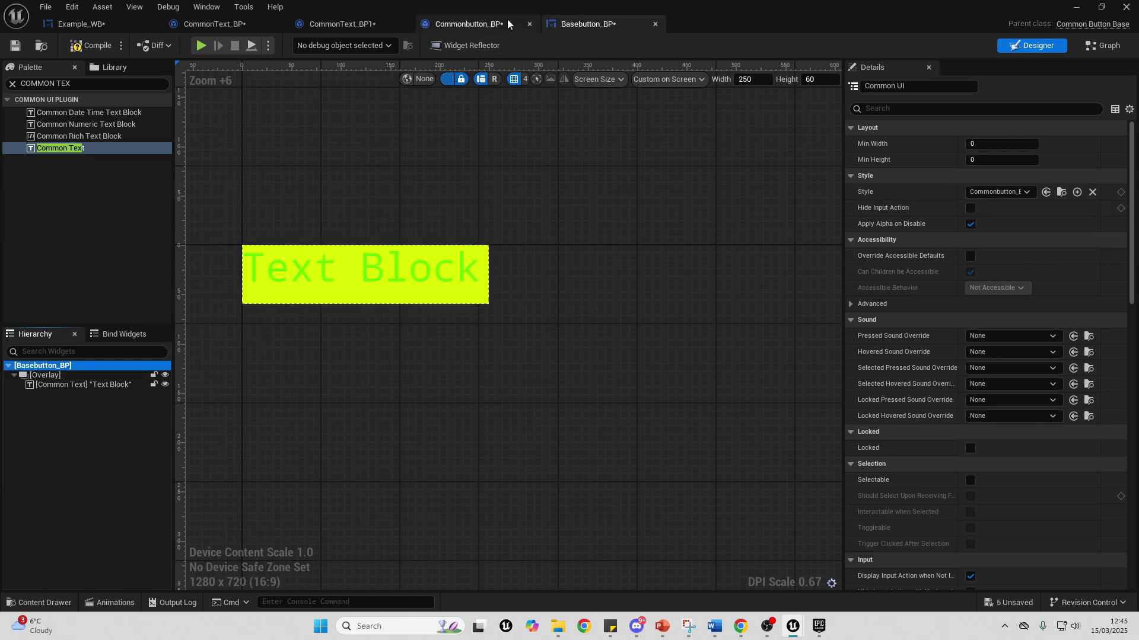
left_click(482, 25)
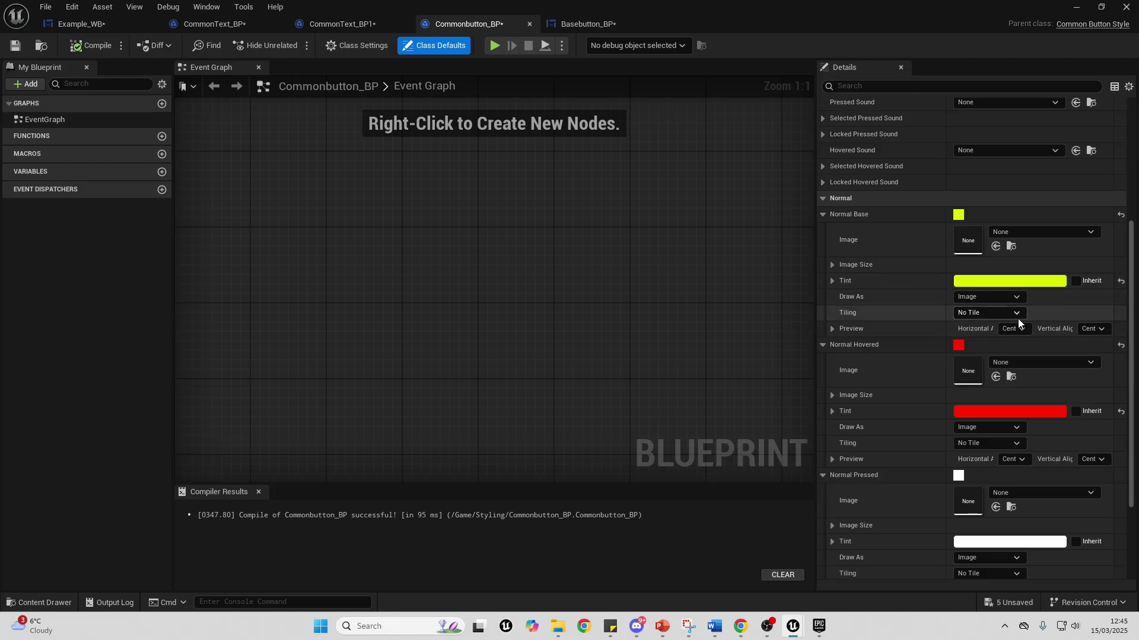
left_click(610, 26)
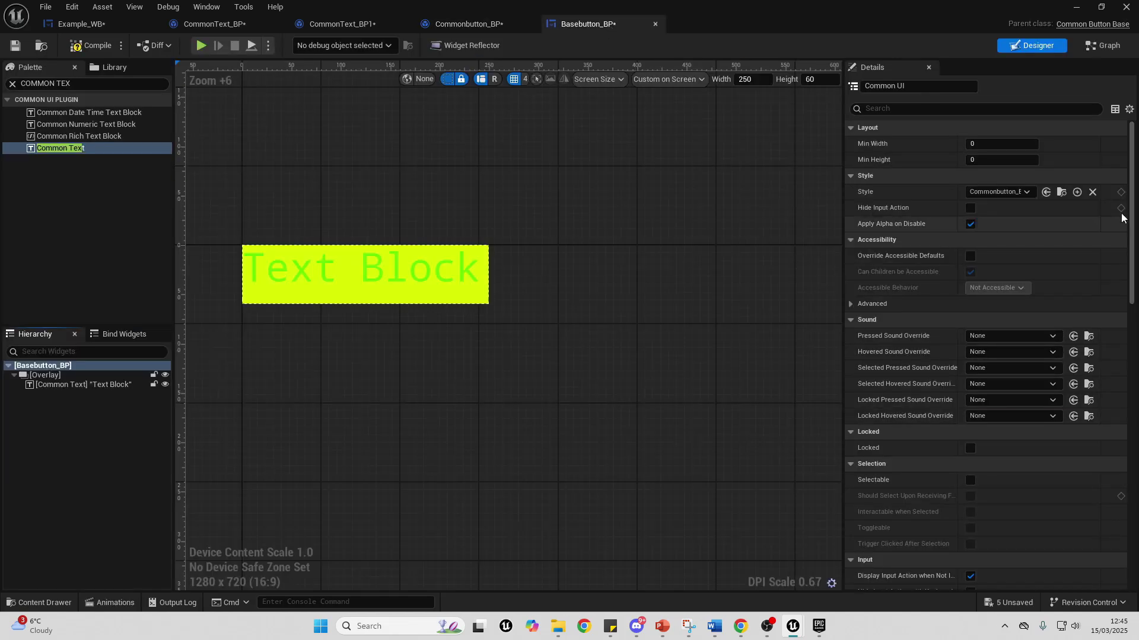
Change CommonText_BP's text colour to black and mark the Text Block as a variable
left_click(63, 385)
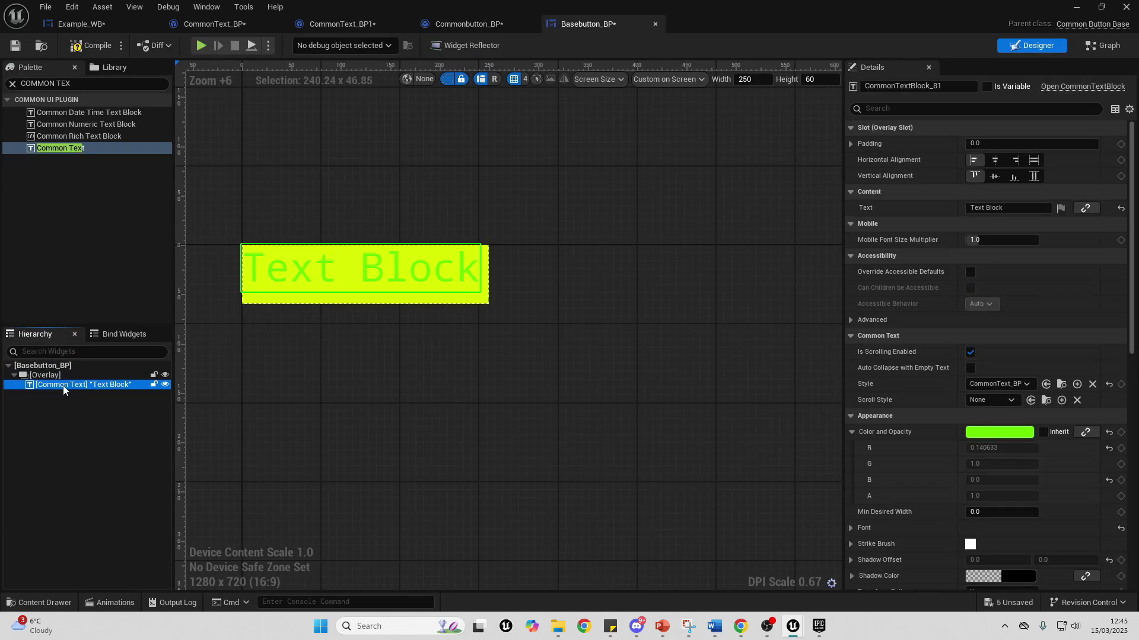
left_click(213, 24)
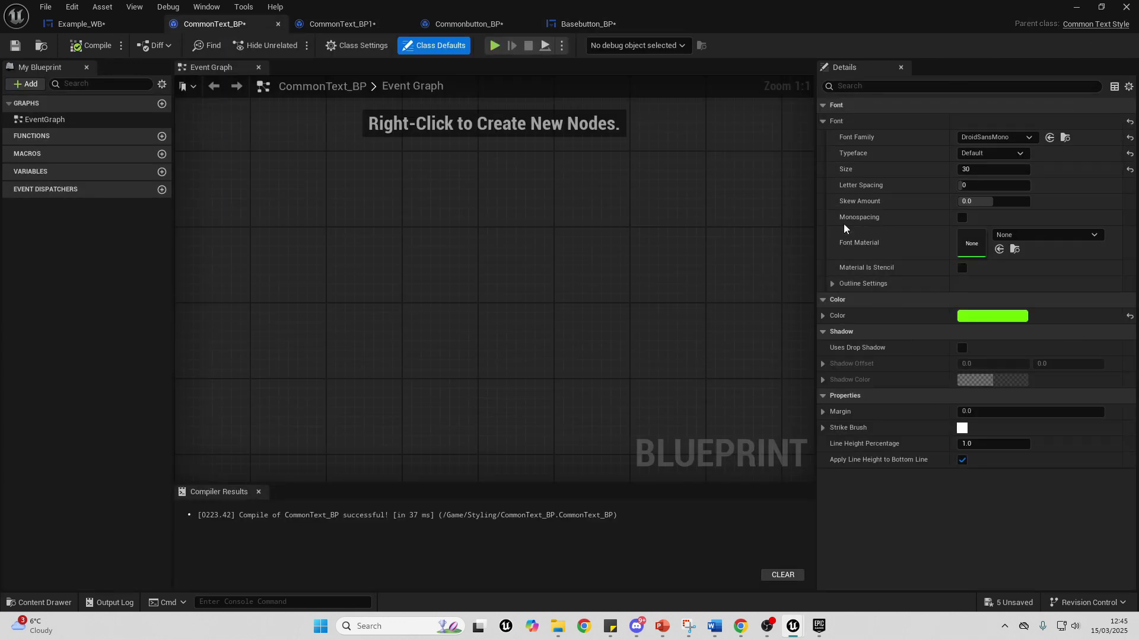
left_click(1002, 316)
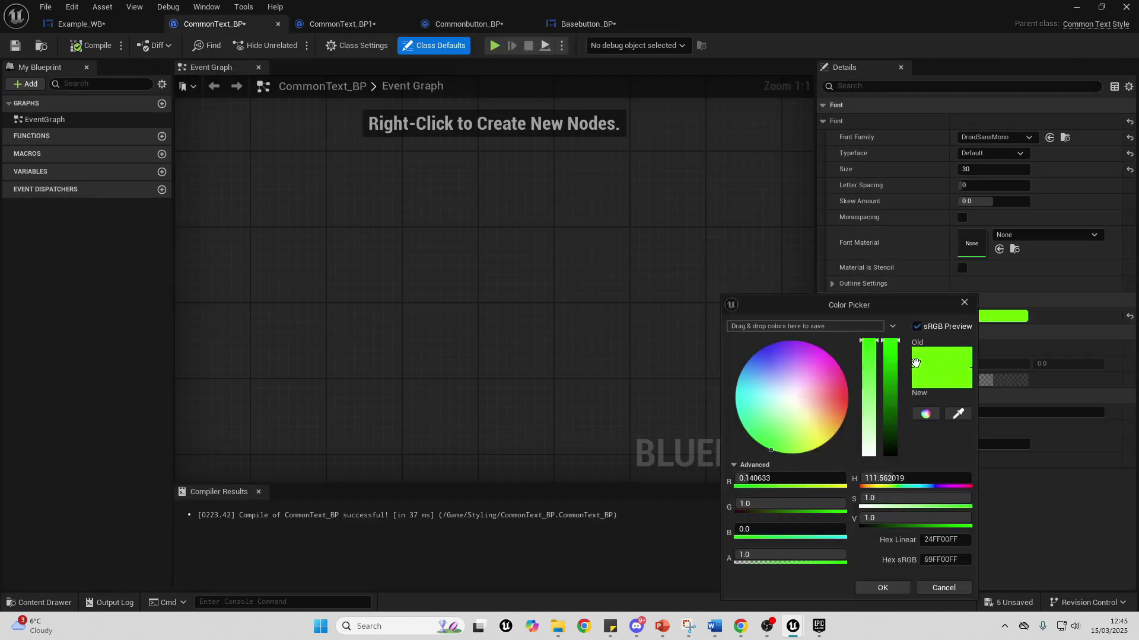
left_click(893, 586)
left_click(586, 24)
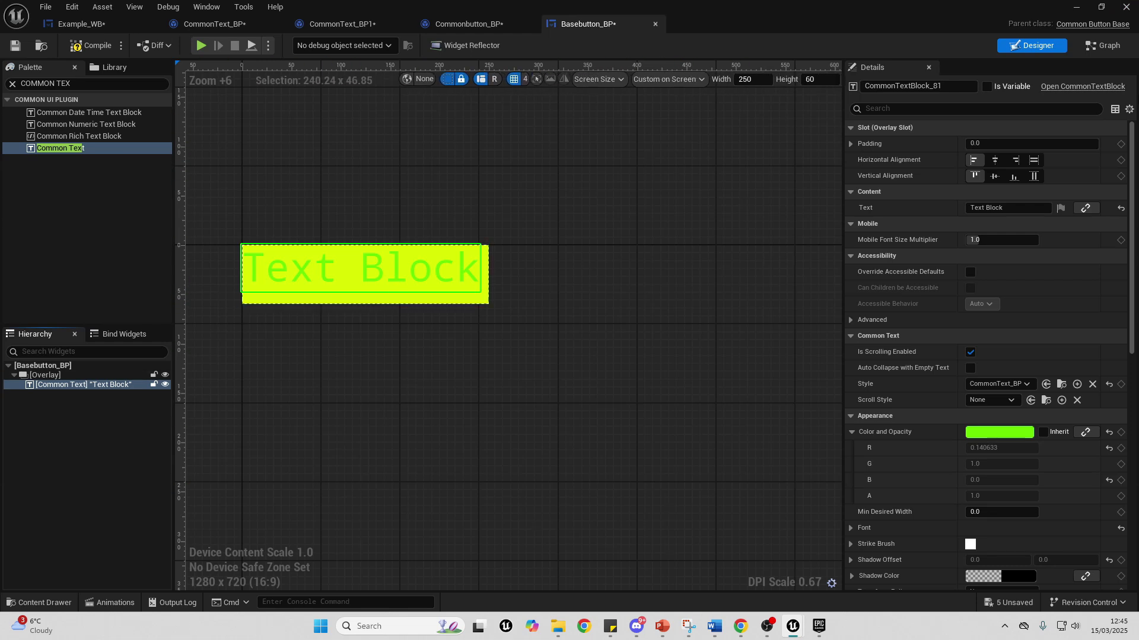
left_click(987, 86)
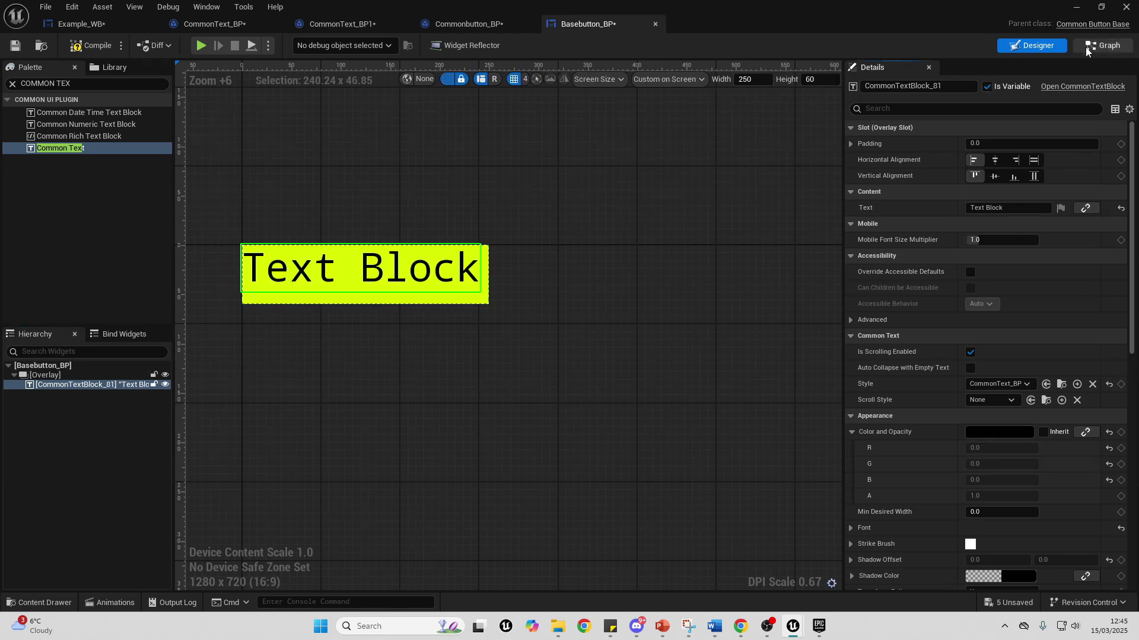
left_click(1102, 47)
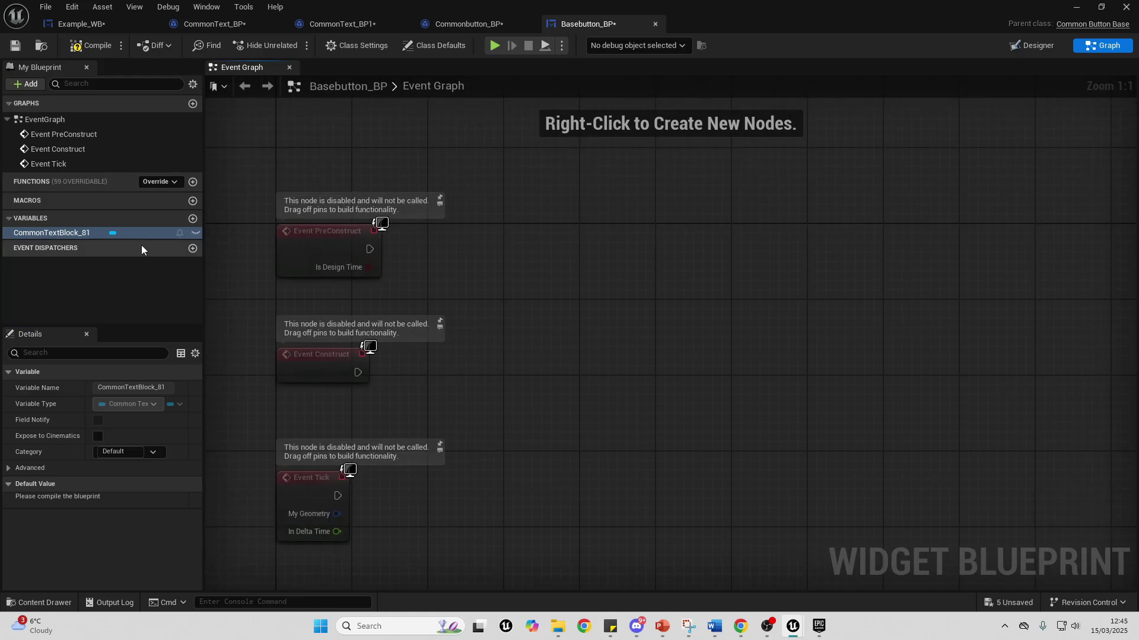
Rename the button's text block to TEXT
left_click(1035, 45)
double_click(52, 383)
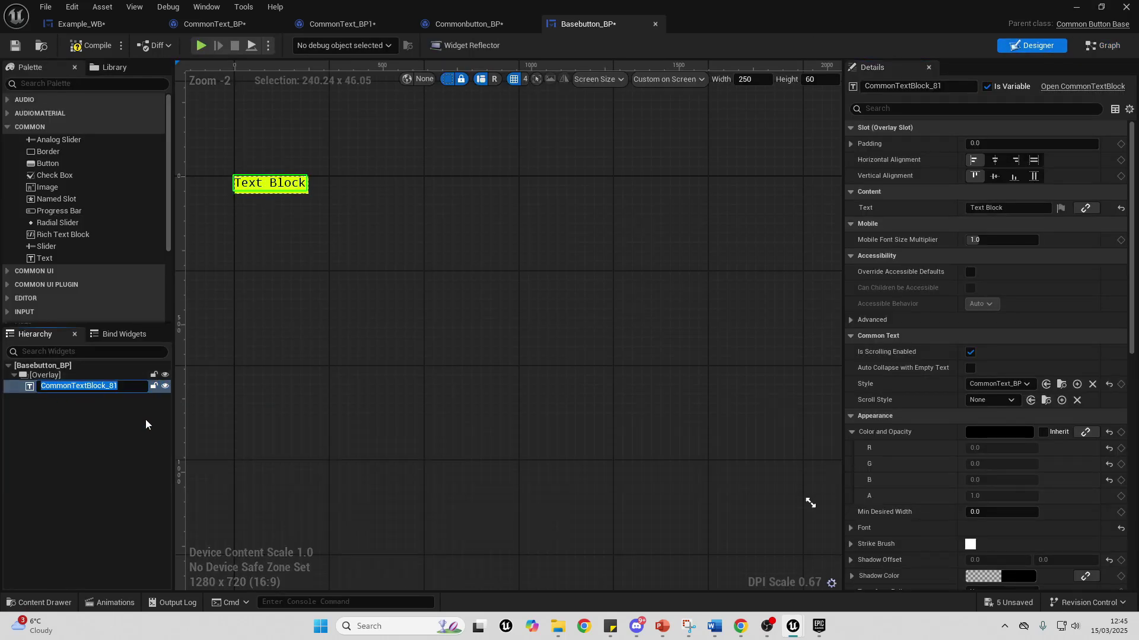
type("TEXT")
key("Return")
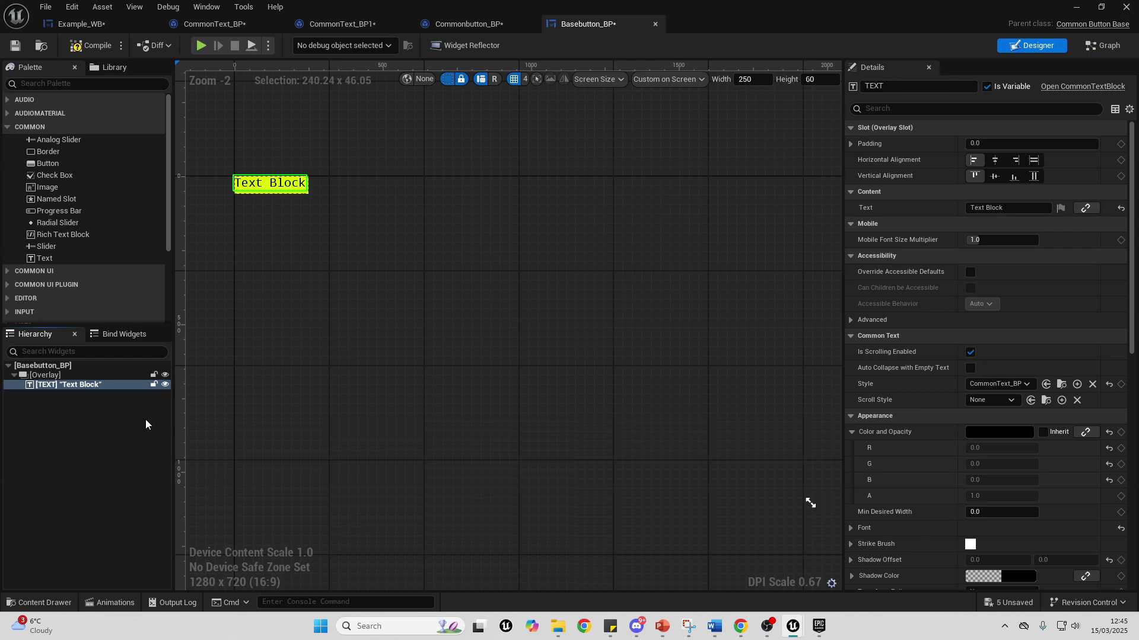
Add a SetText node targeting TEXT, driven by Event Construct and Event PreConstruct
left_click(1102, 46)
left_click_drag(66, 234, 606, 240)
left_click(481, 211)
type("SET TEXT")
scroll(729, 391, "down", 5)
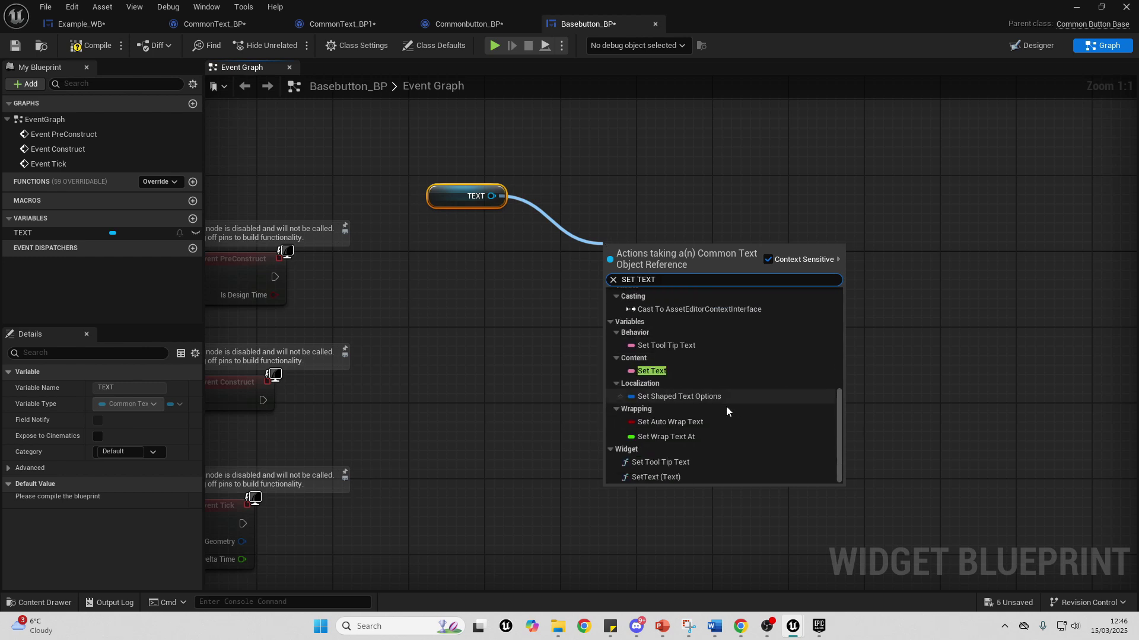
left_click(674, 480)
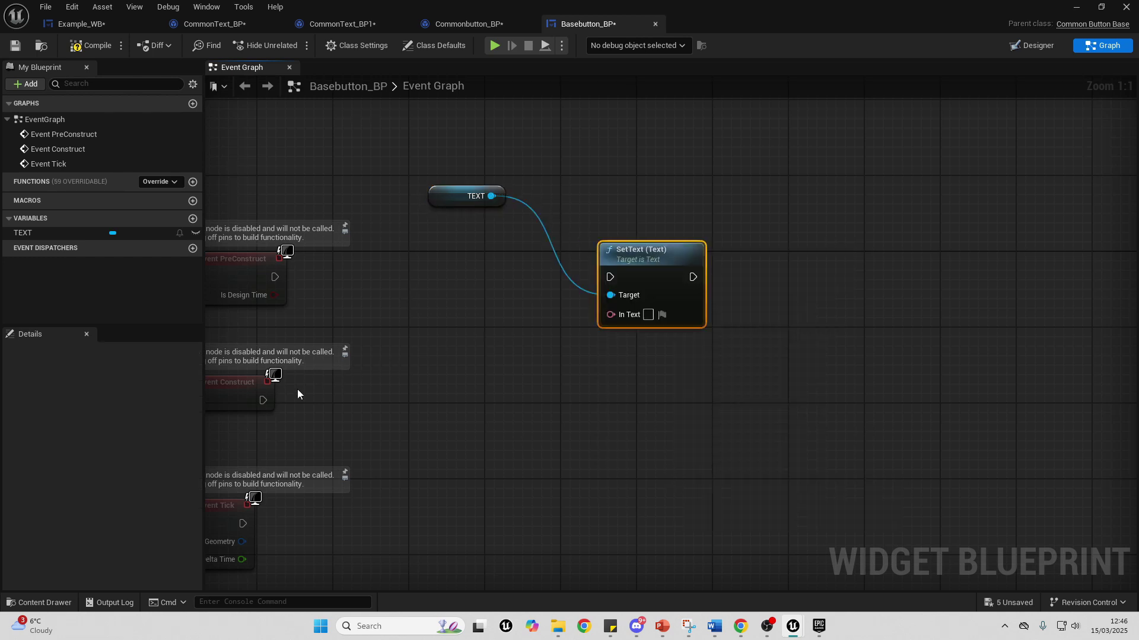
right_click_drag(365, 396, 412, 397)
left_click_drag(309, 398, 657, 274)
left_click_drag(321, 274, 657, 275)
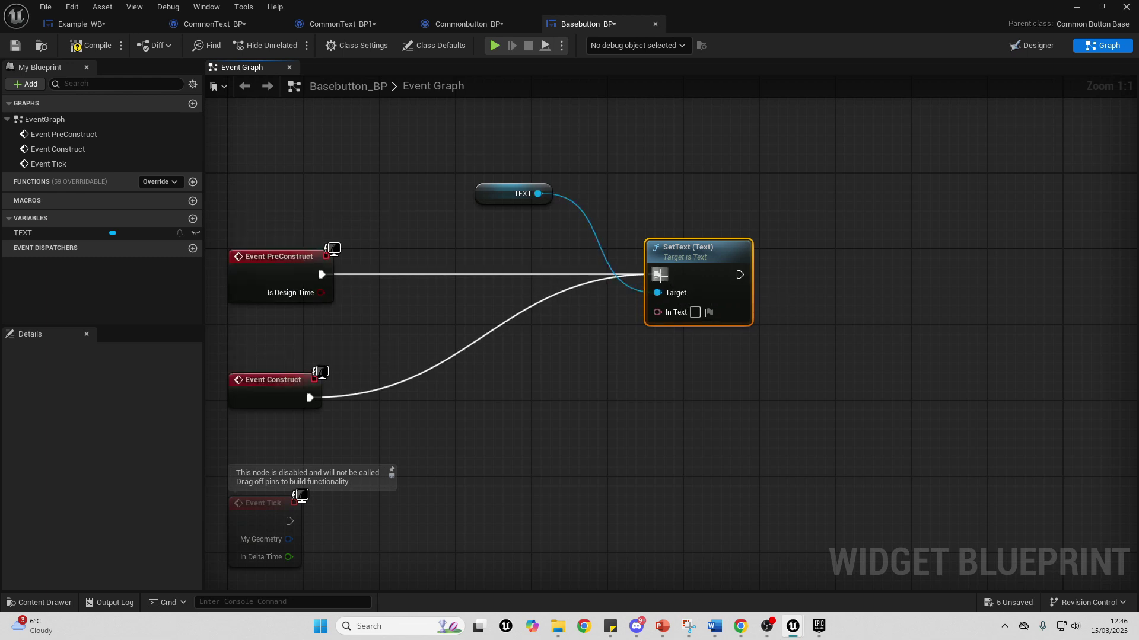
Promote SetText's In Text to a variable that is Instance Editable and Expose on Spawn
right_click(671, 314)
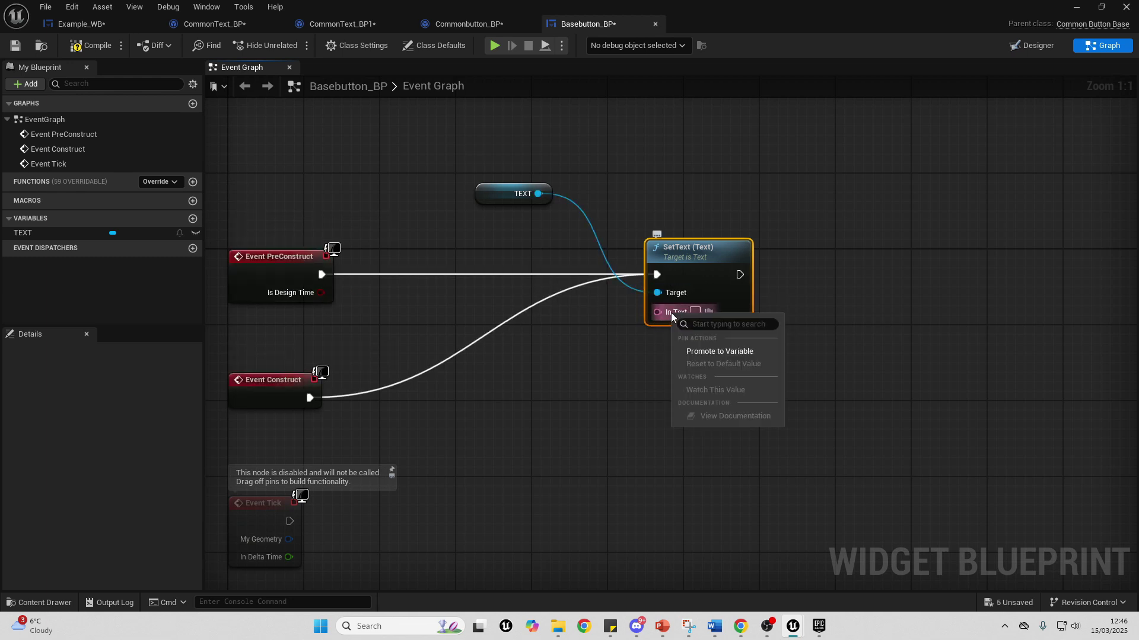
left_click(717, 352)
key("Return")
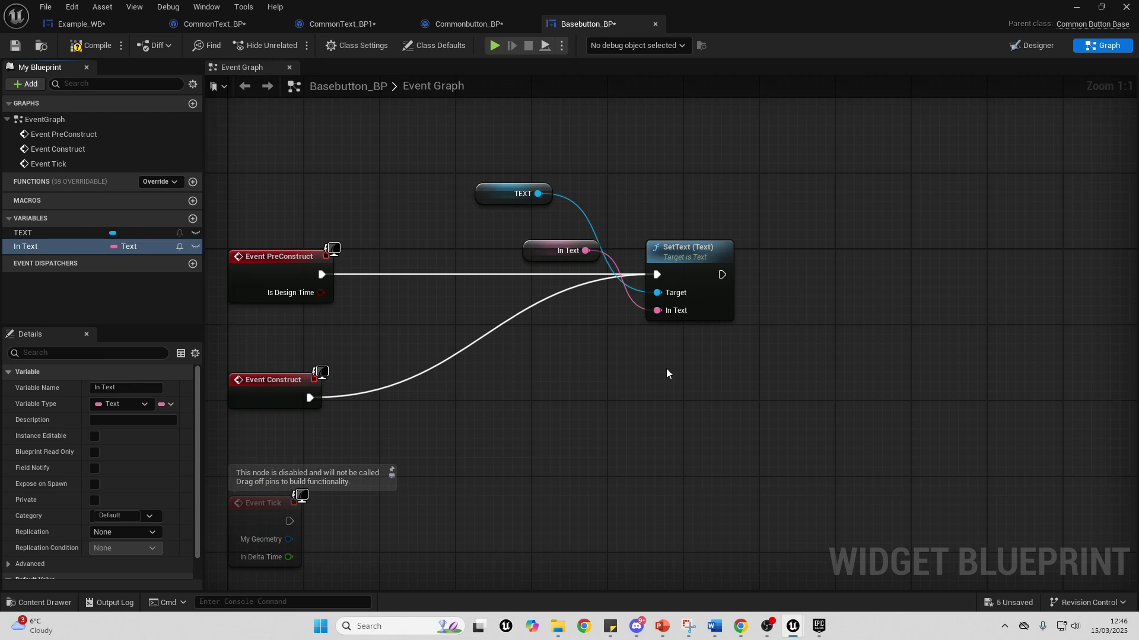
left_click(98, 437)
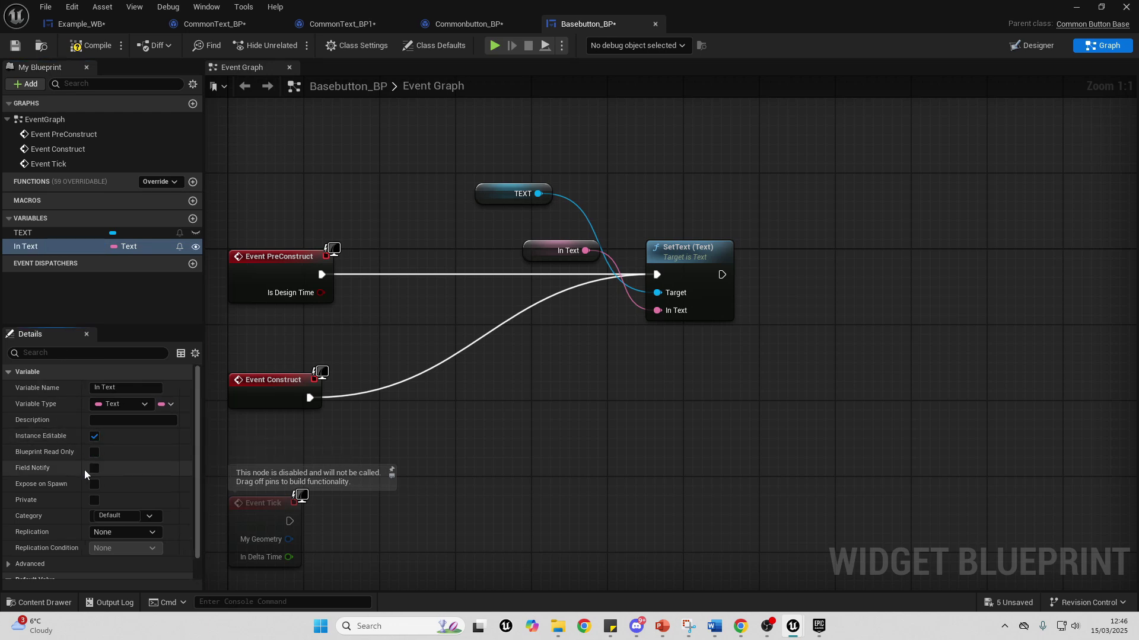
left_click(95, 484)
left_click_drag(526, 257, 508, 389)
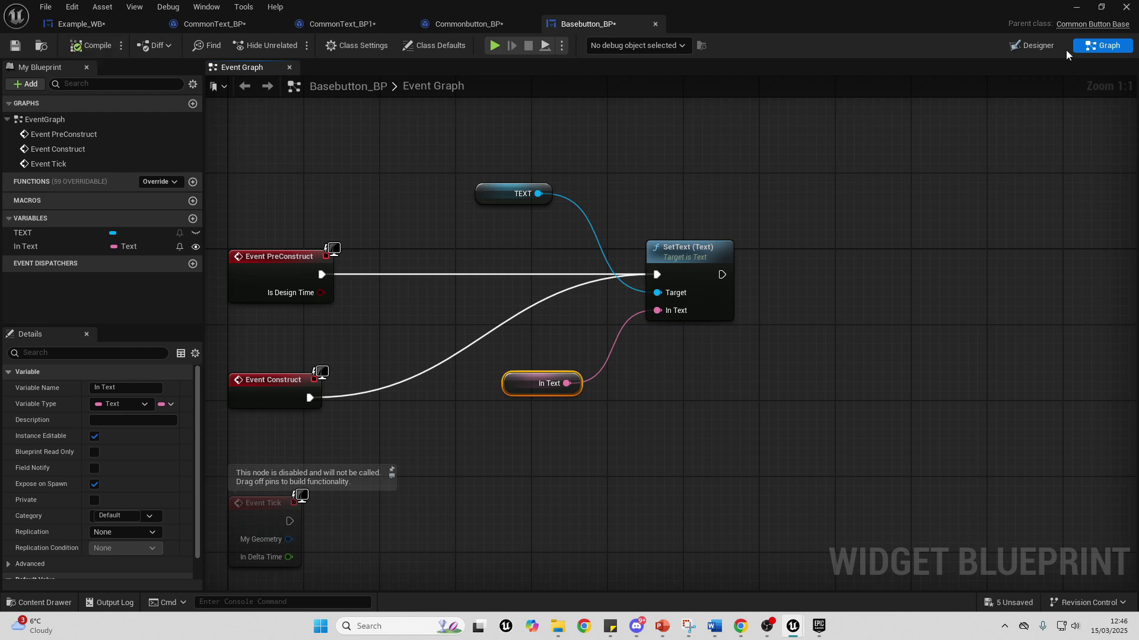
key("ctrl+Tab")
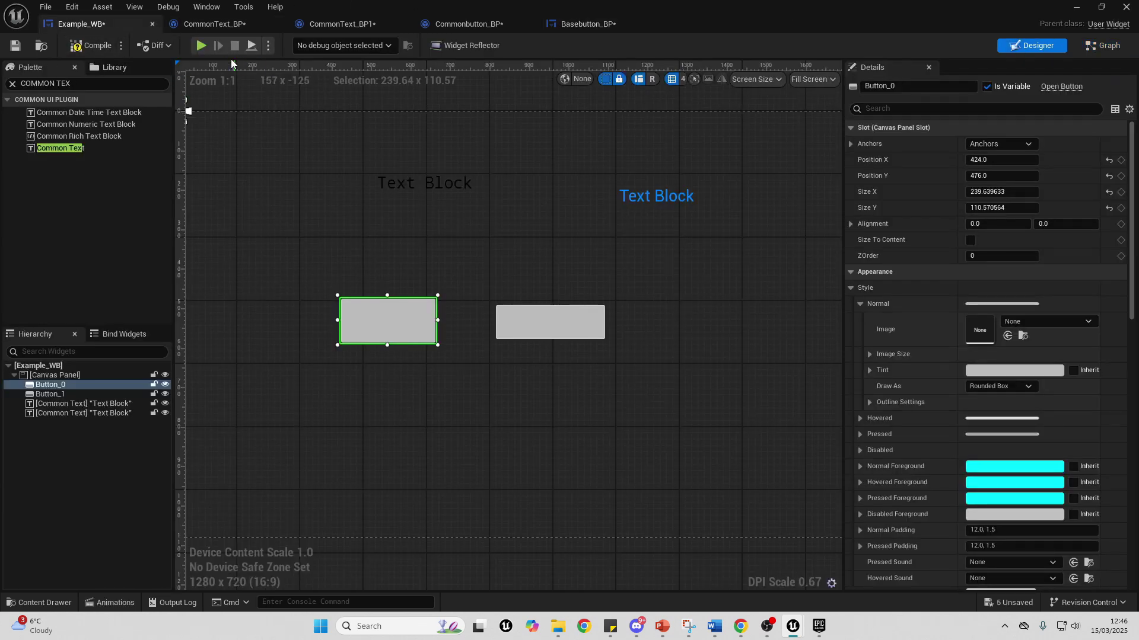
Place a Basebutton_BP below the other Example_WB widgets and type CAR into its In Text field
key("ctrl+a")
type("BASE")
left_click_drag(96, 116, 669, 443)
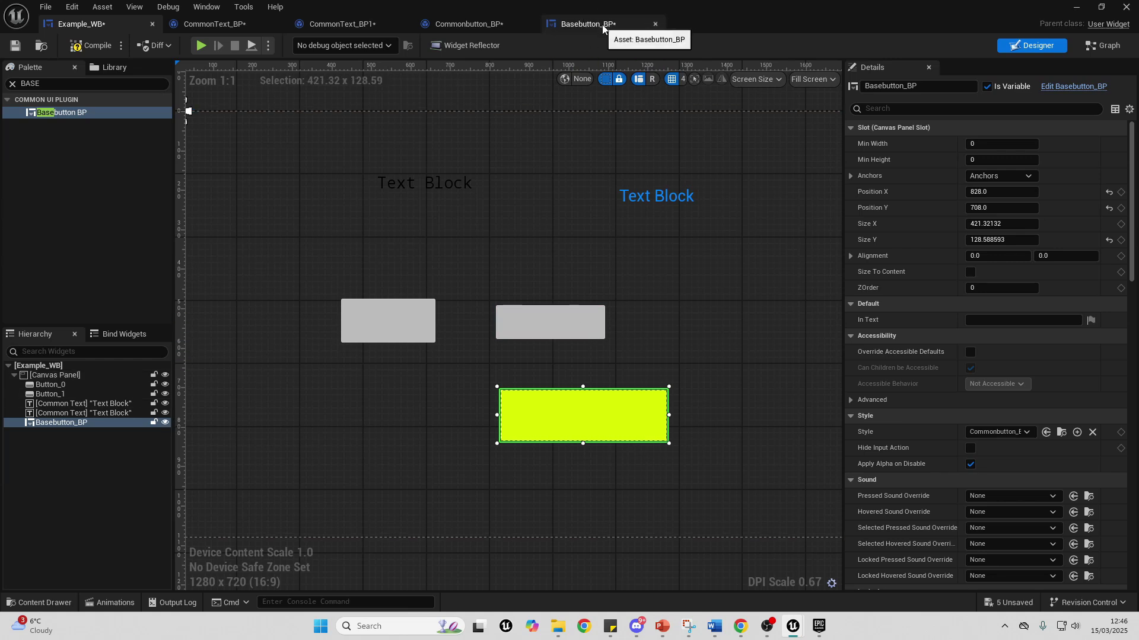
left_click(985, 319)
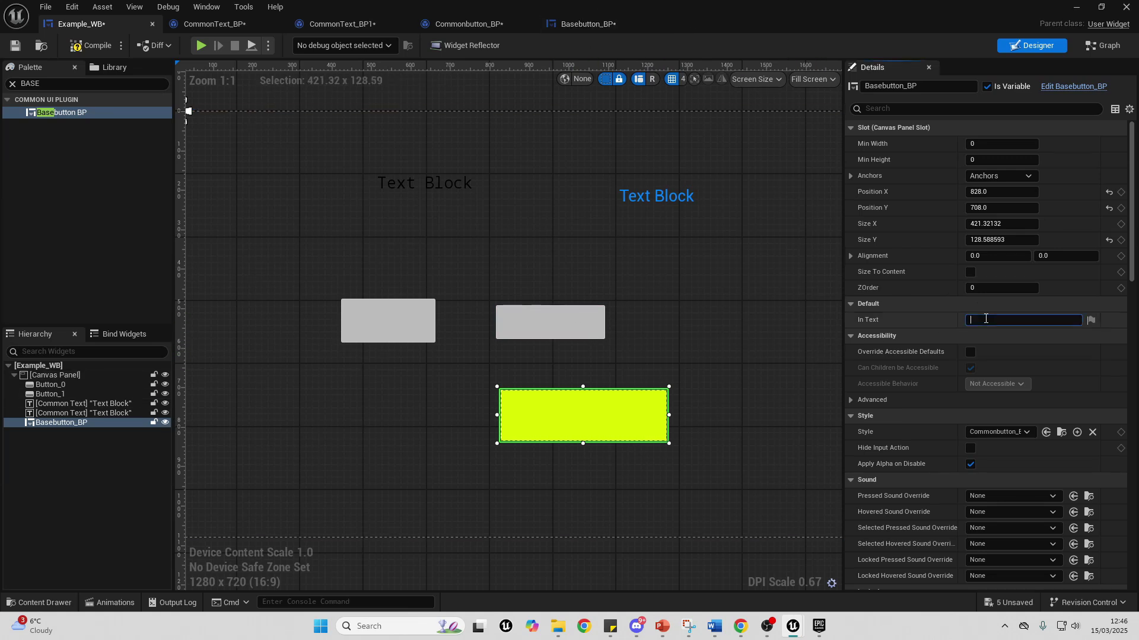
type("CAR")
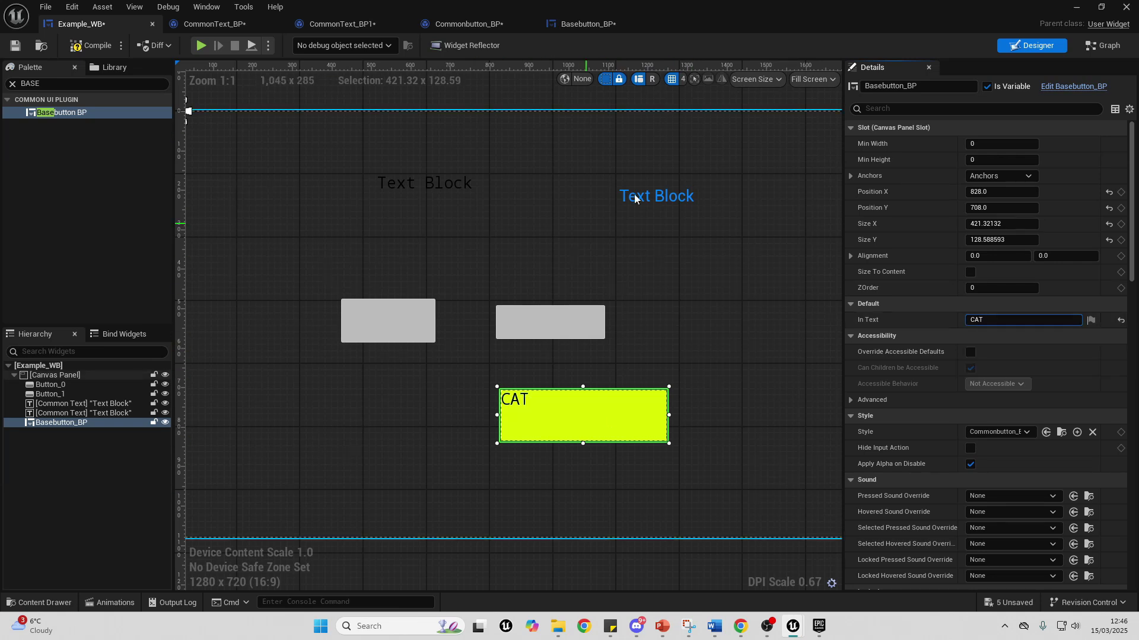
In Basebutton_BP, set the label text to TEXT, centre it horizontally and vertically, and compile
left_click(582, 26)
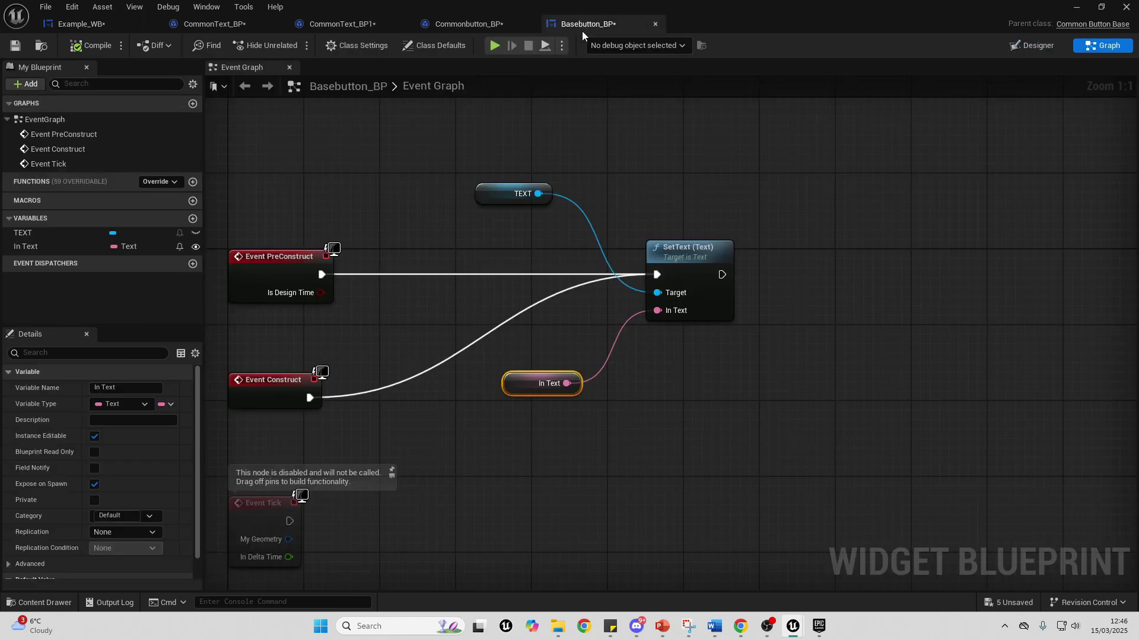
left_click(1033, 45)
scroll(281, 229, "up", 6)
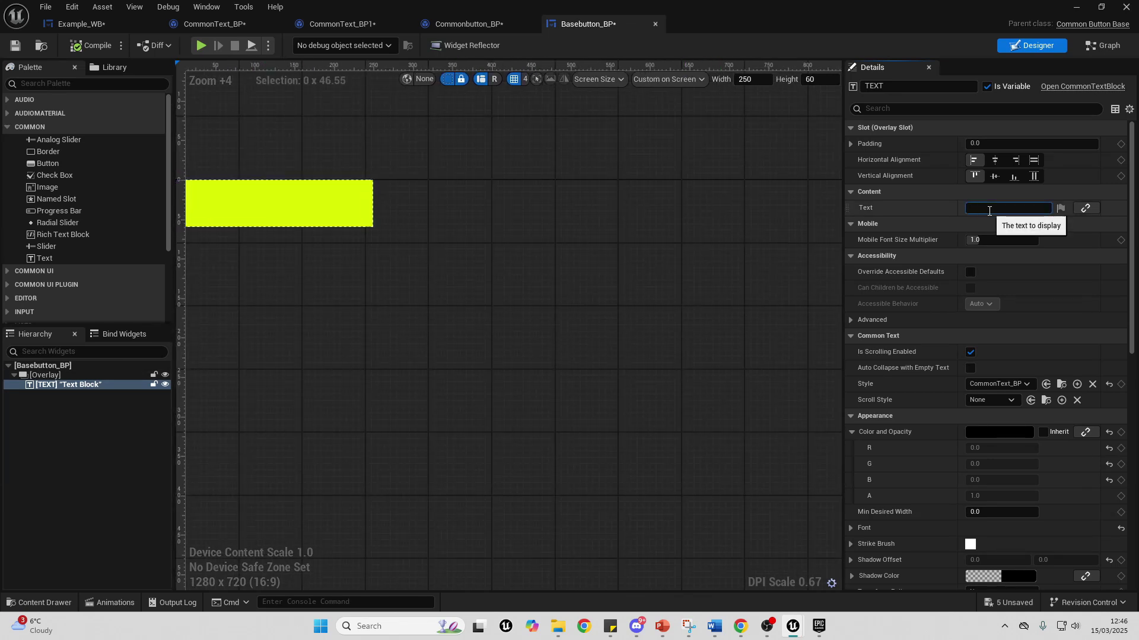
type("TEX")
key("Return")
right_click_drag(527, 192, 735, 248)
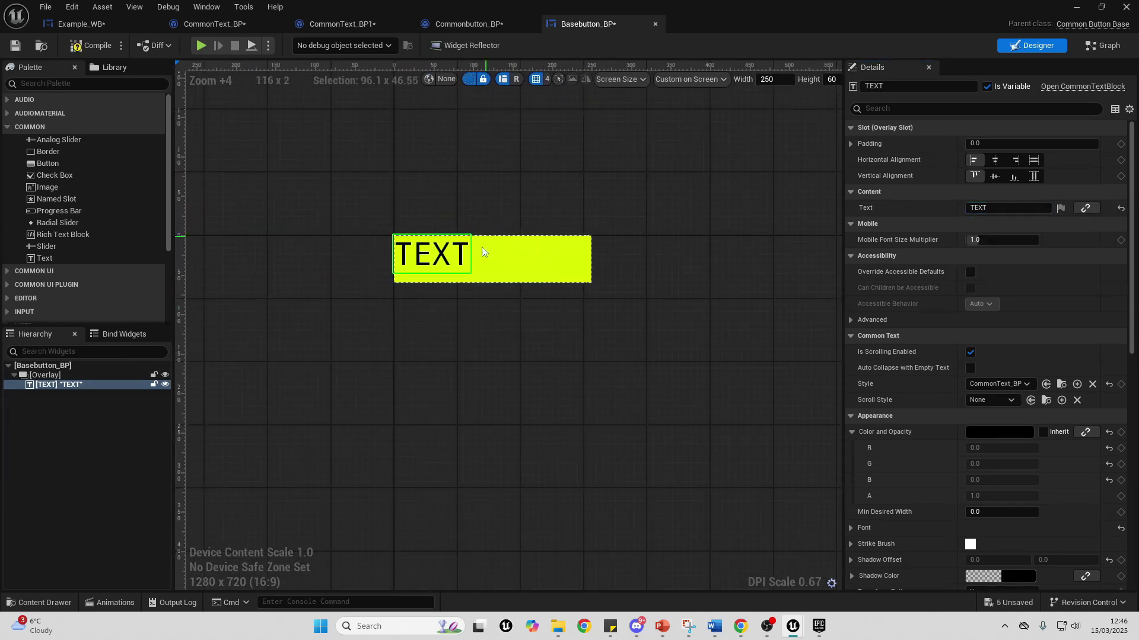
left_click(995, 160)
left_click(1000, 177)
left_click(1003, 177)
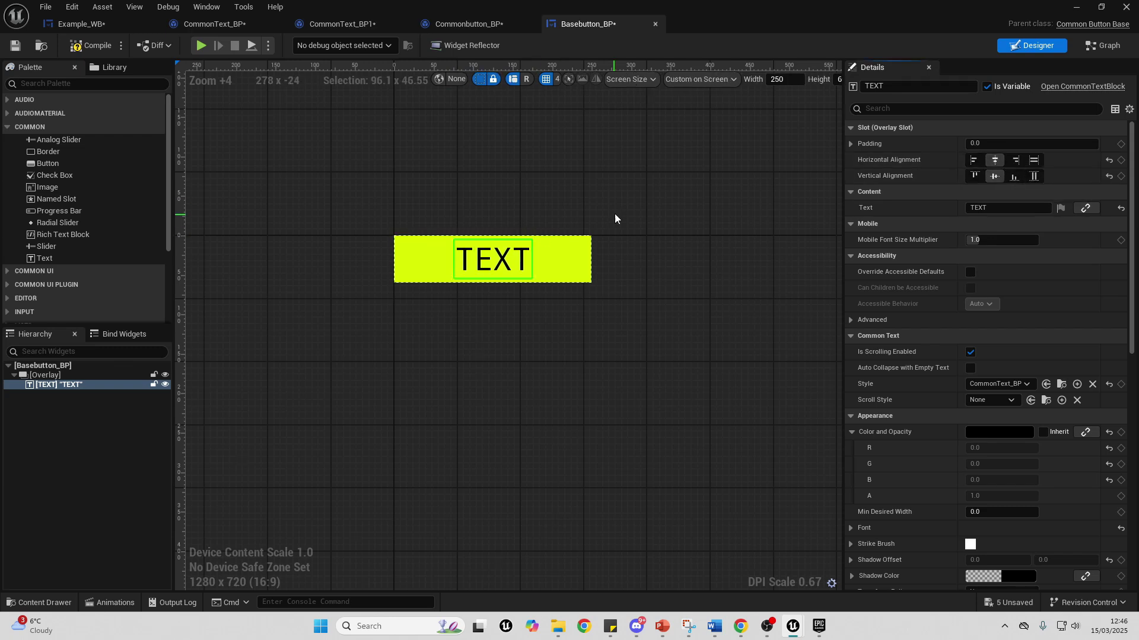
left_click(90, 47)
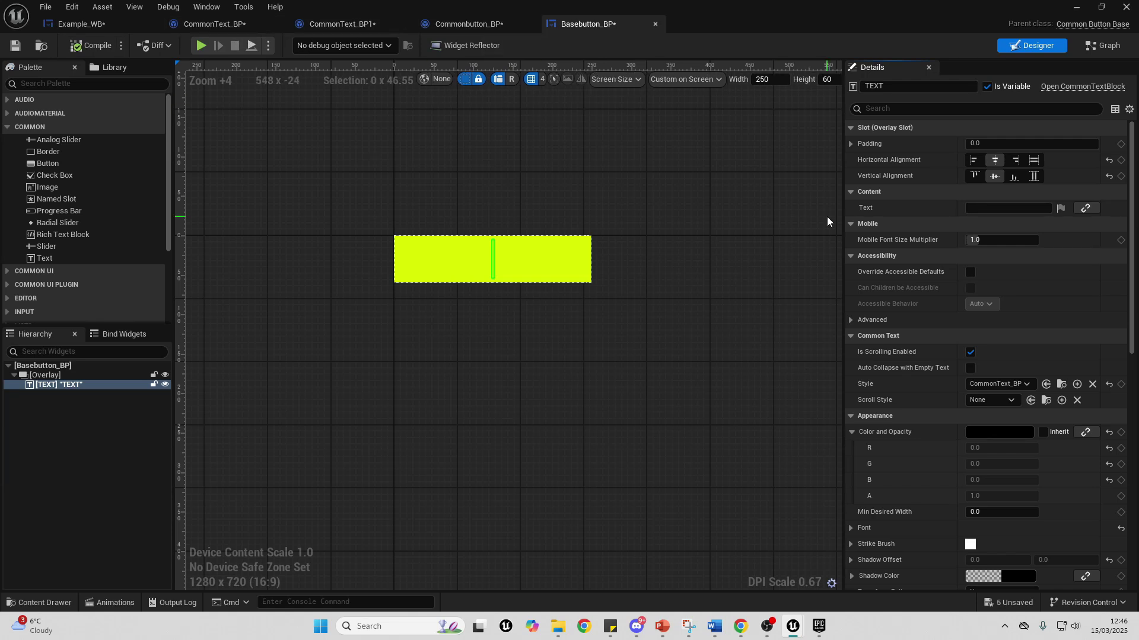
Give the In Text variable the default value TEXT, then return to the Designer layout
left_click(1102, 47)
left_click(51, 247)
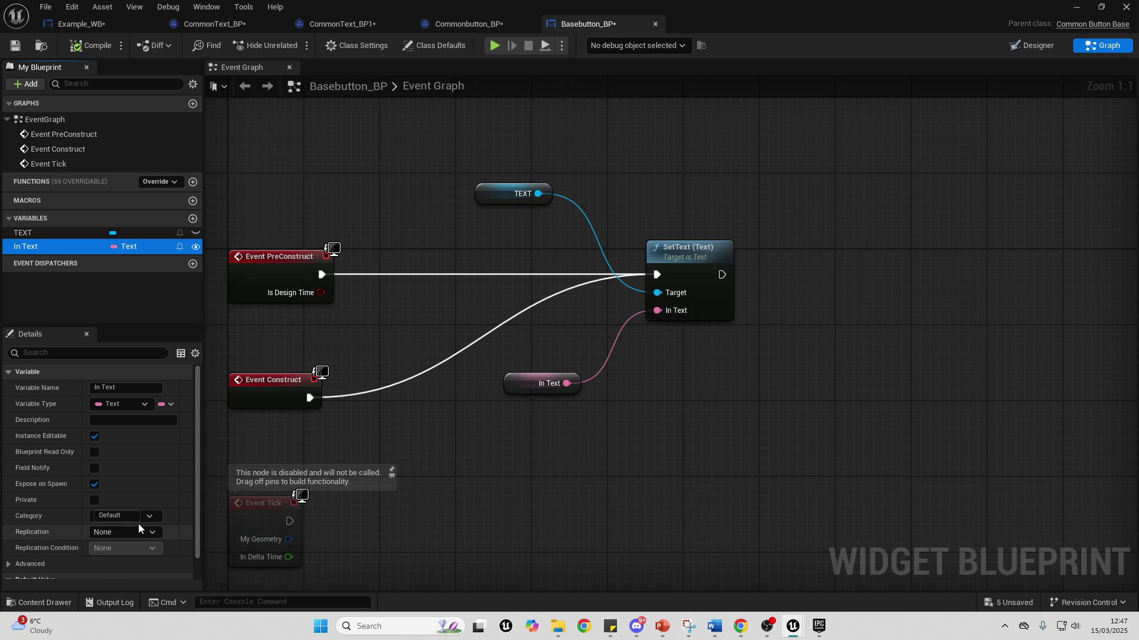
scroll(138, 524, "down", 1)
left_click(101, 574)
type("TEXT")
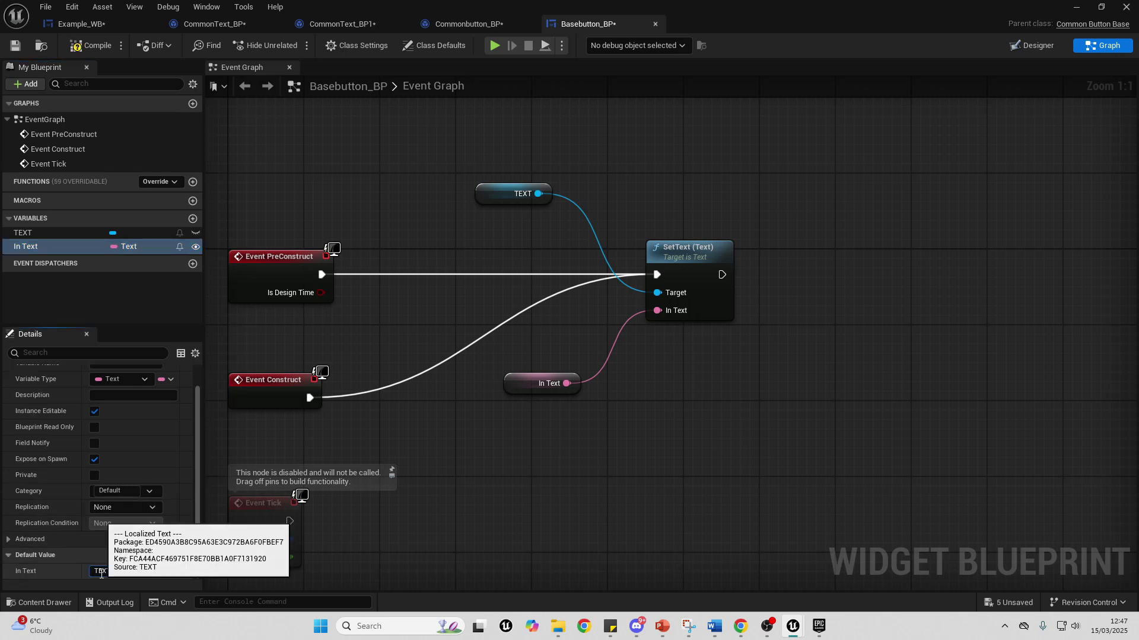
left_click(1035, 45)
scroll(529, 270, "up", 7)
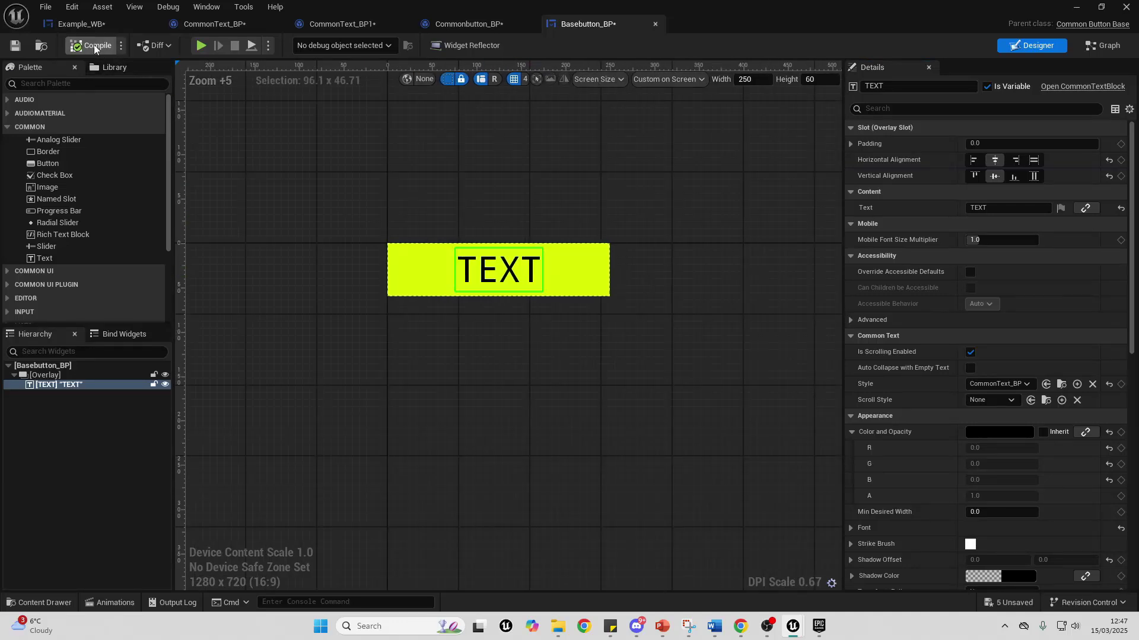
In Example_WB, add an On Clicked event for the CAT button and pull a wire from its exec pin
left_click(81, 23)
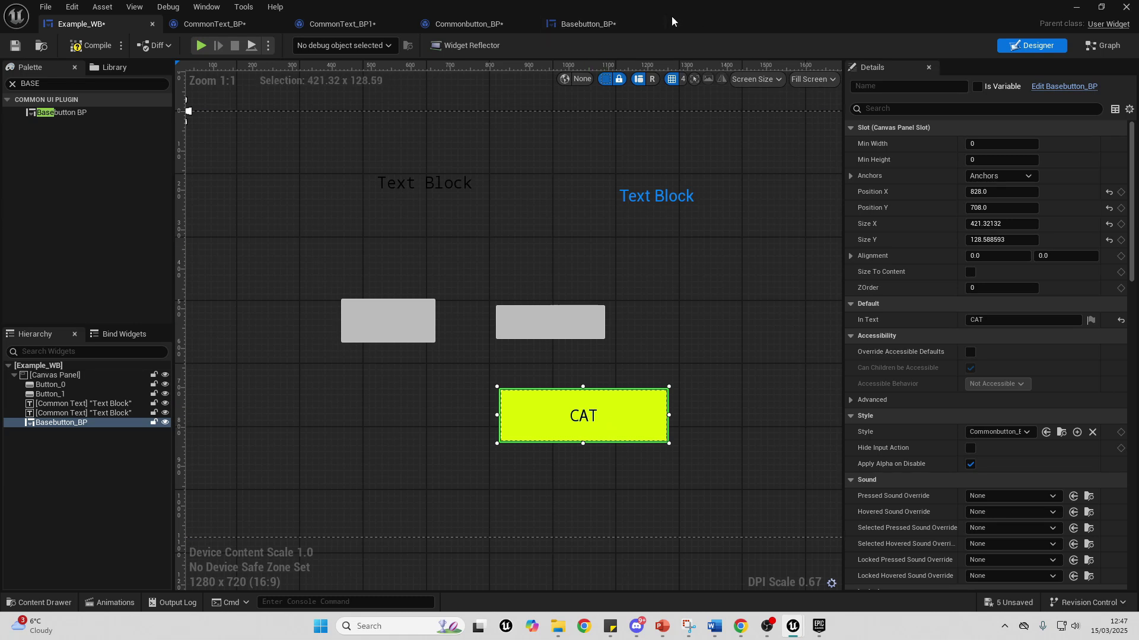
left_click(691, 319)
scroll(691, 319, "down", 3)
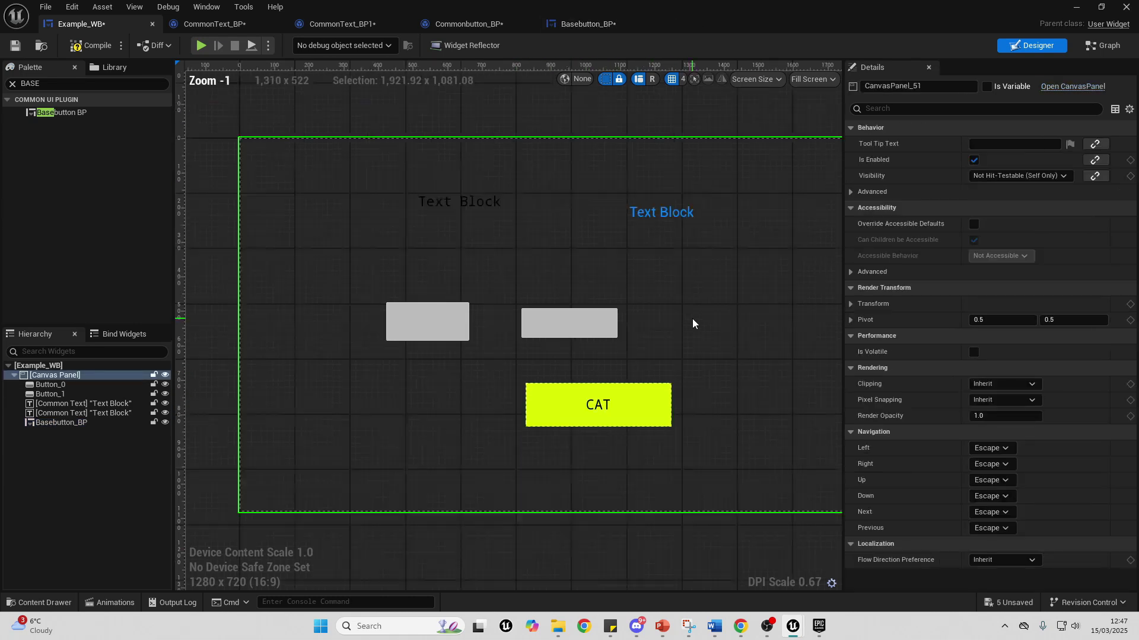
scroll(649, 403, "up", 2)
left_click(657, 386)
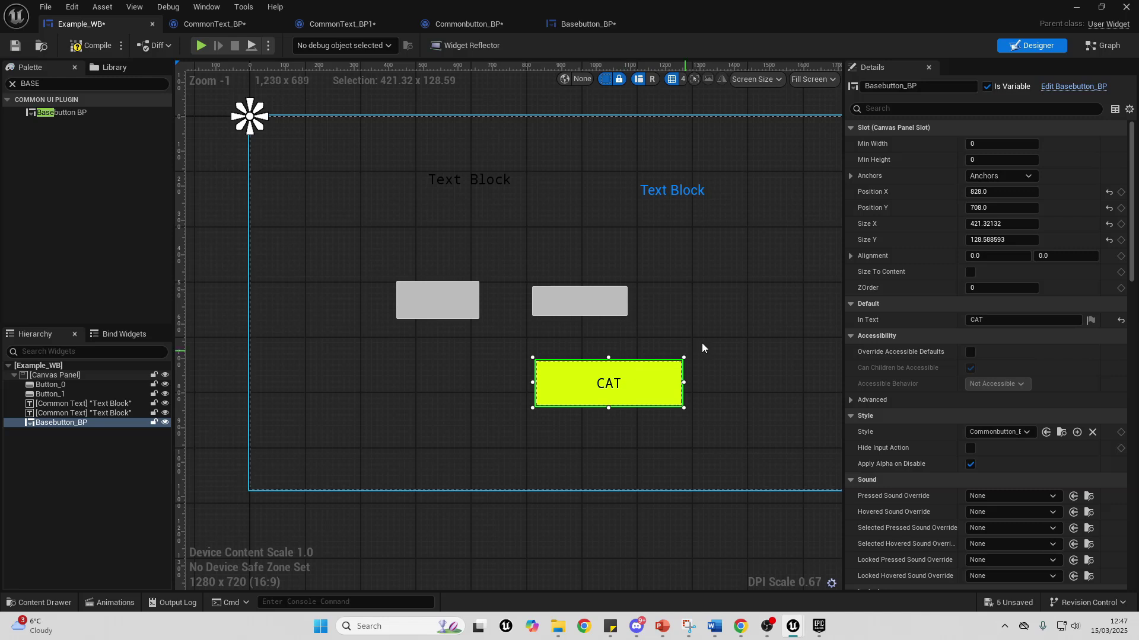
scroll(704, 261, "down", 2)
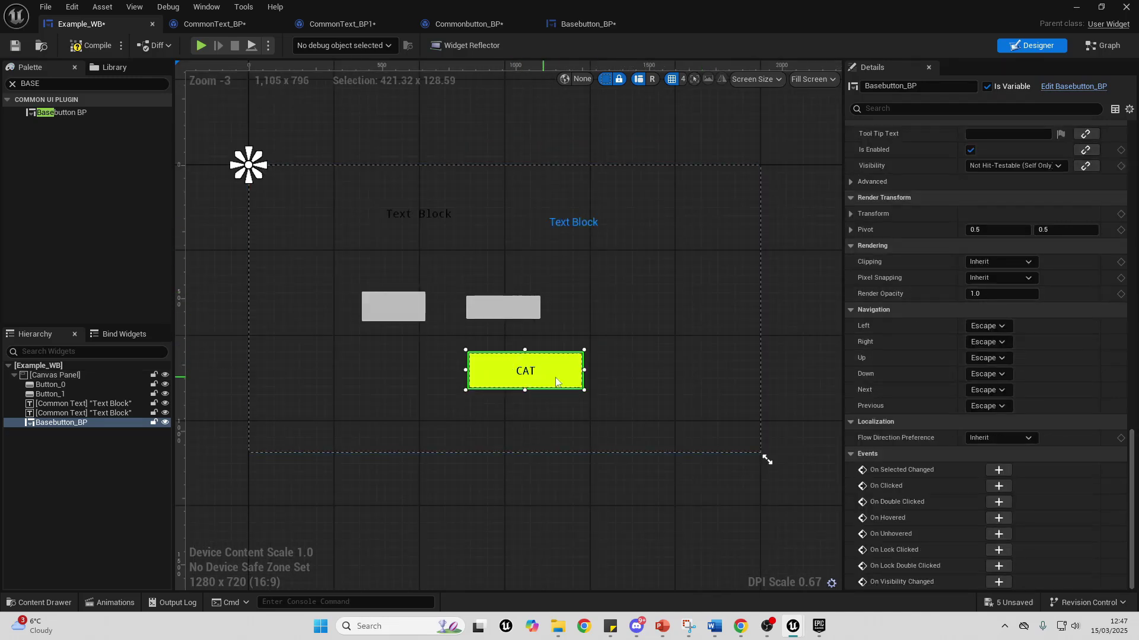
left_click(999, 486)
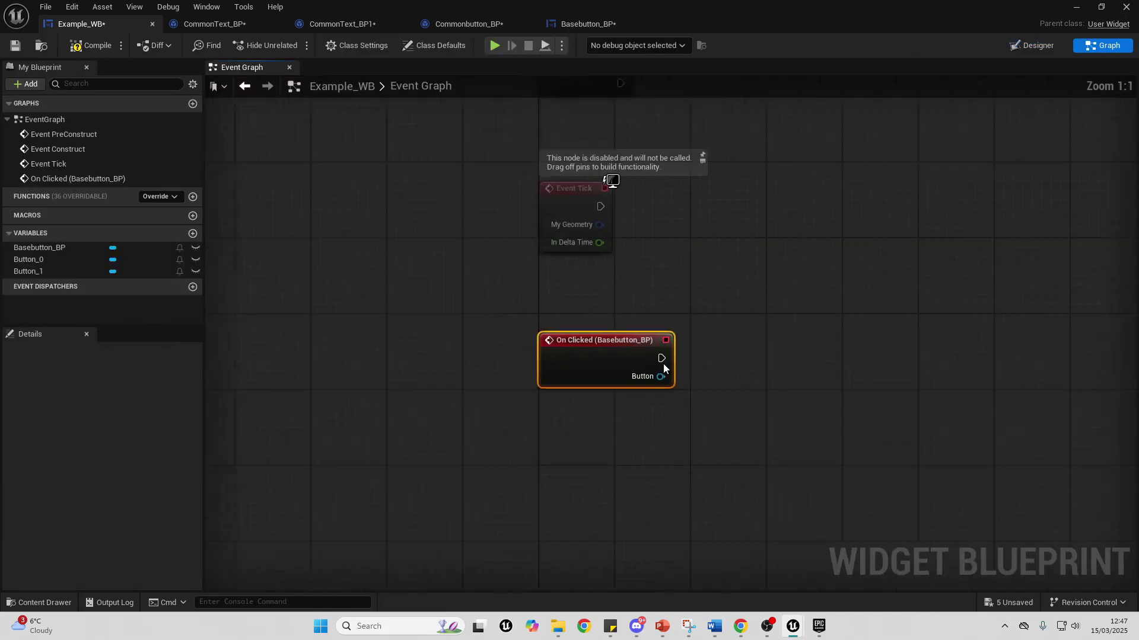
left_click_drag(726, 331, 914, 310)
left_click(1033, 45)
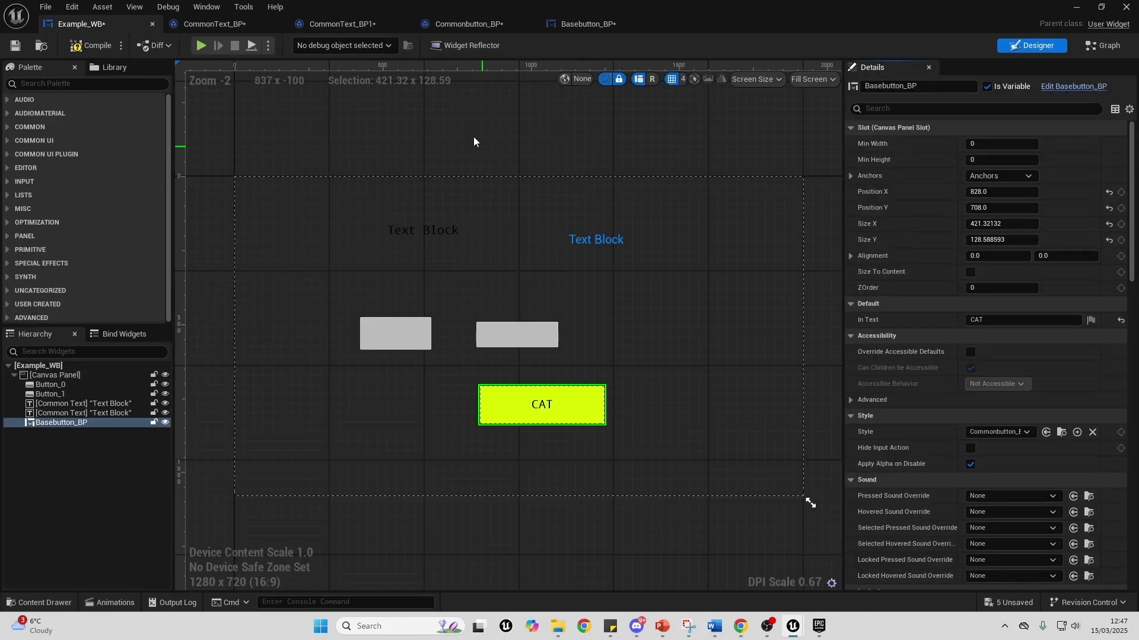
Change Commonbutton_BP's Normal Base tint to magenta and recompile the button style
left_click(459, 25)
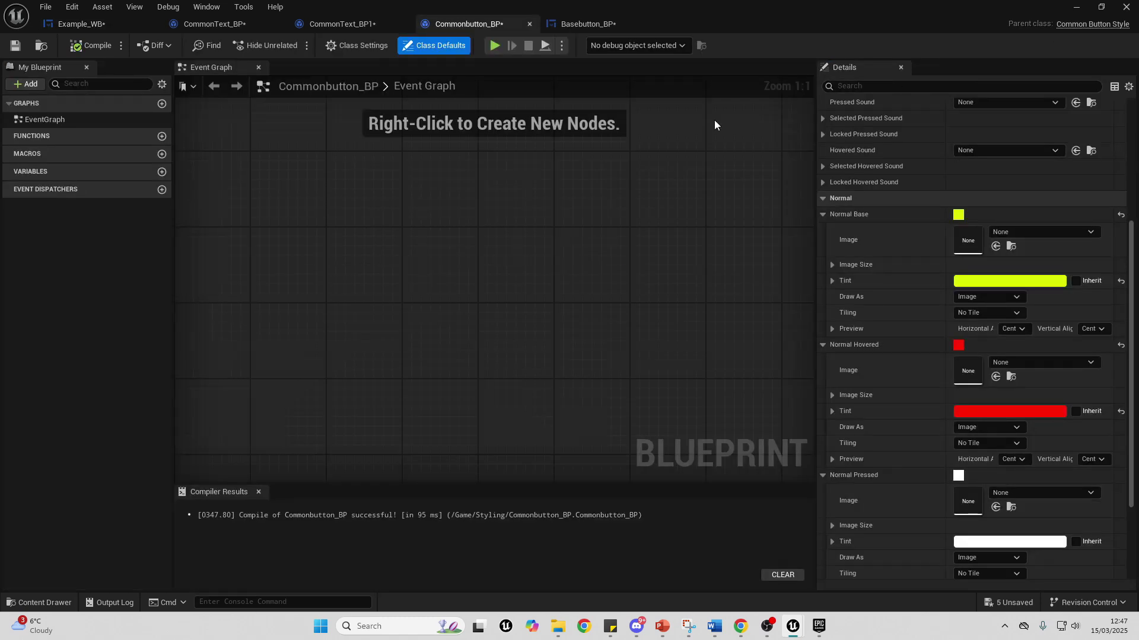
left_click(1008, 280)
left_click_drag(823, 442, 896, 301)
left_click(904, 577)
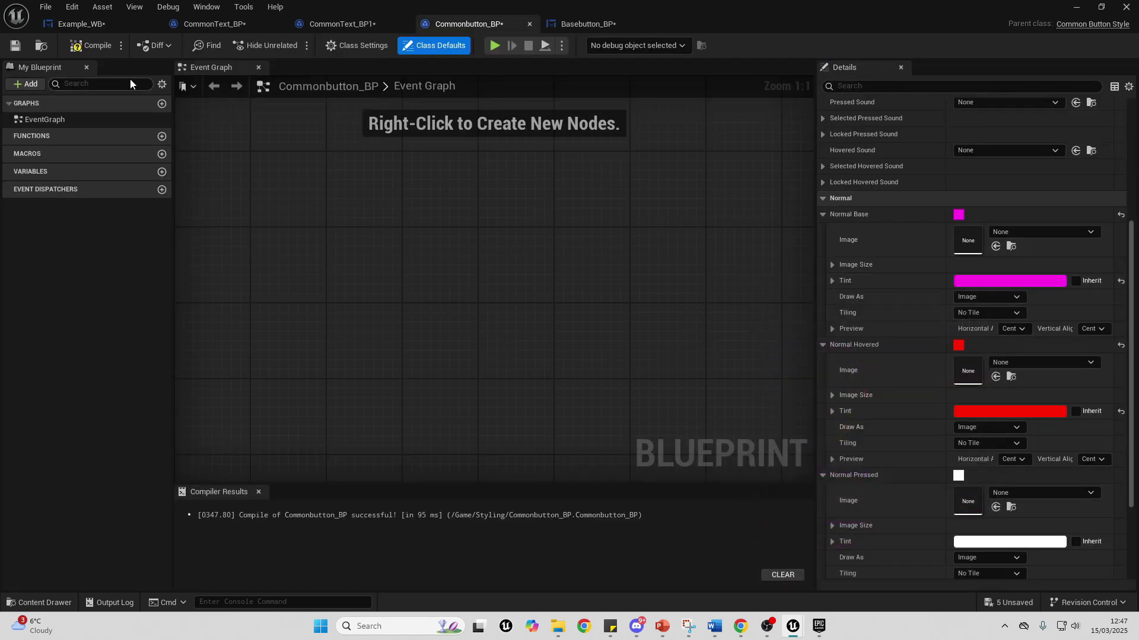
left_click(95, 45)
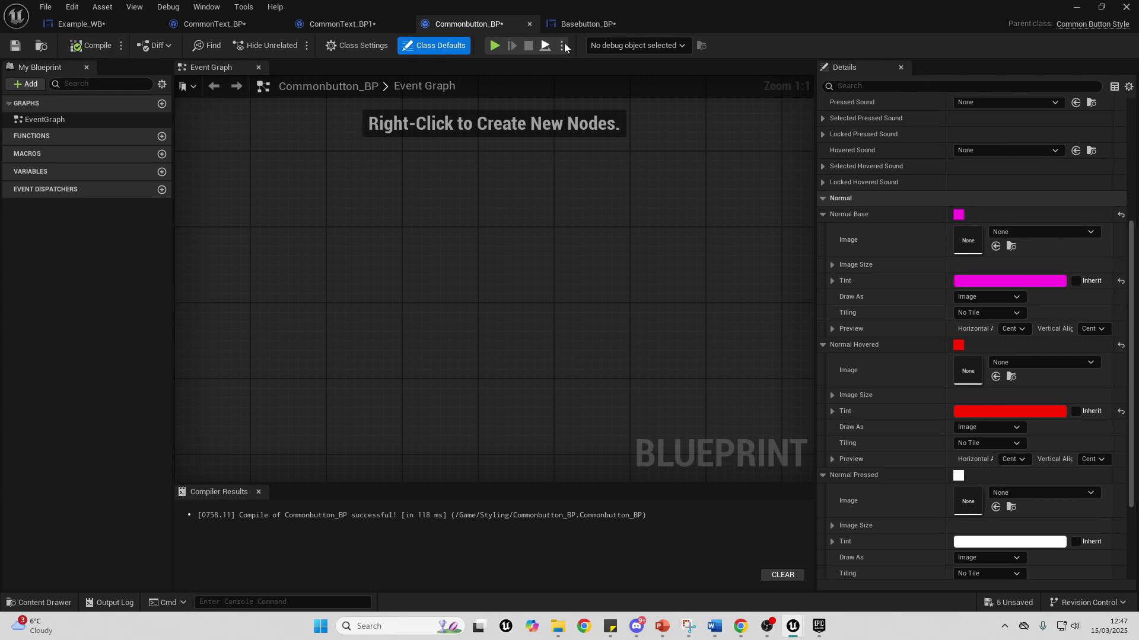
left_click(79, 24)
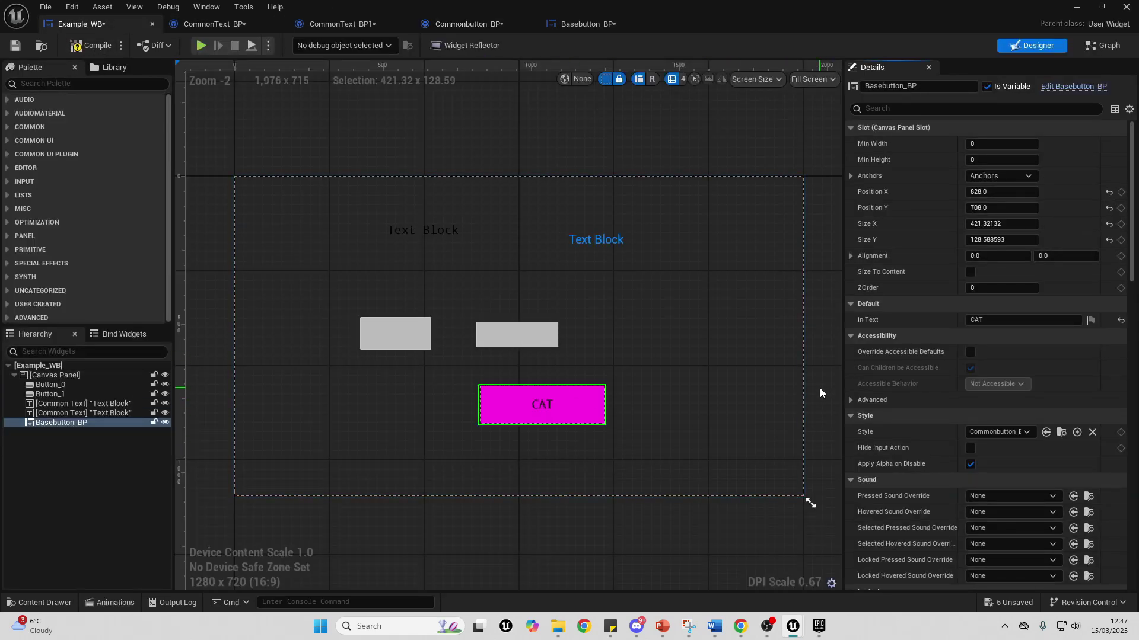